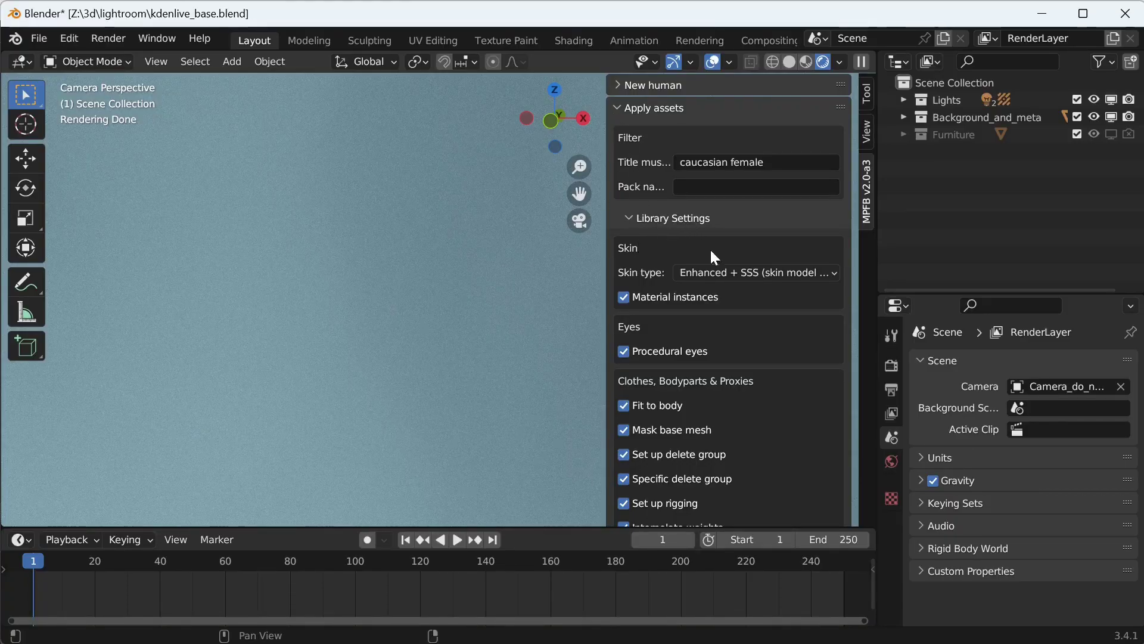
Set the asset library's skin type to Multilayered (skin model v2).
{"action": "left_click", "coordinate": [783, 276]}
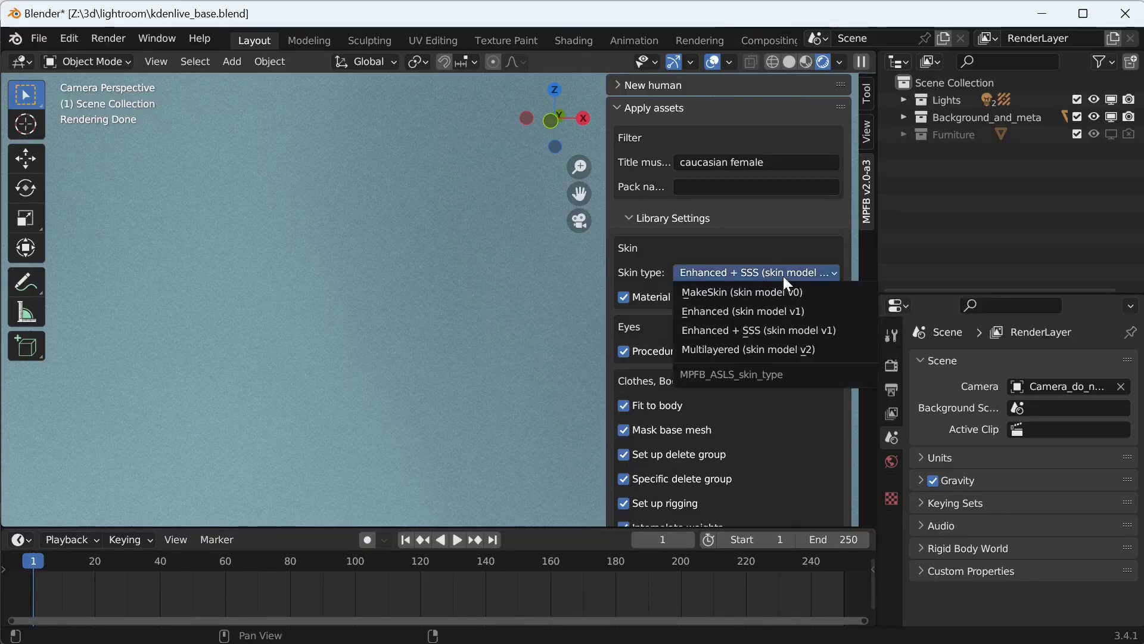
{"action": "left_click", "coordinate": [778, 349]}
{"action": "left_click", "coordinate": [614, 108]}
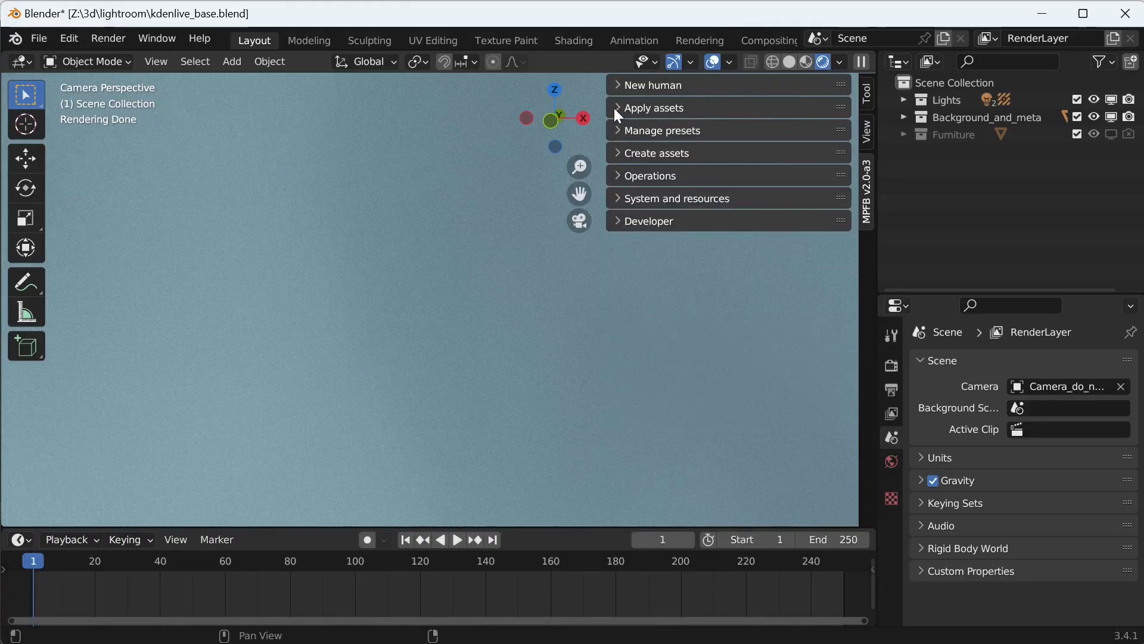
Create a new human from scratch with the current phenotype and breast settings.
{"action": "left_click", "coordinate": [618, 84]}
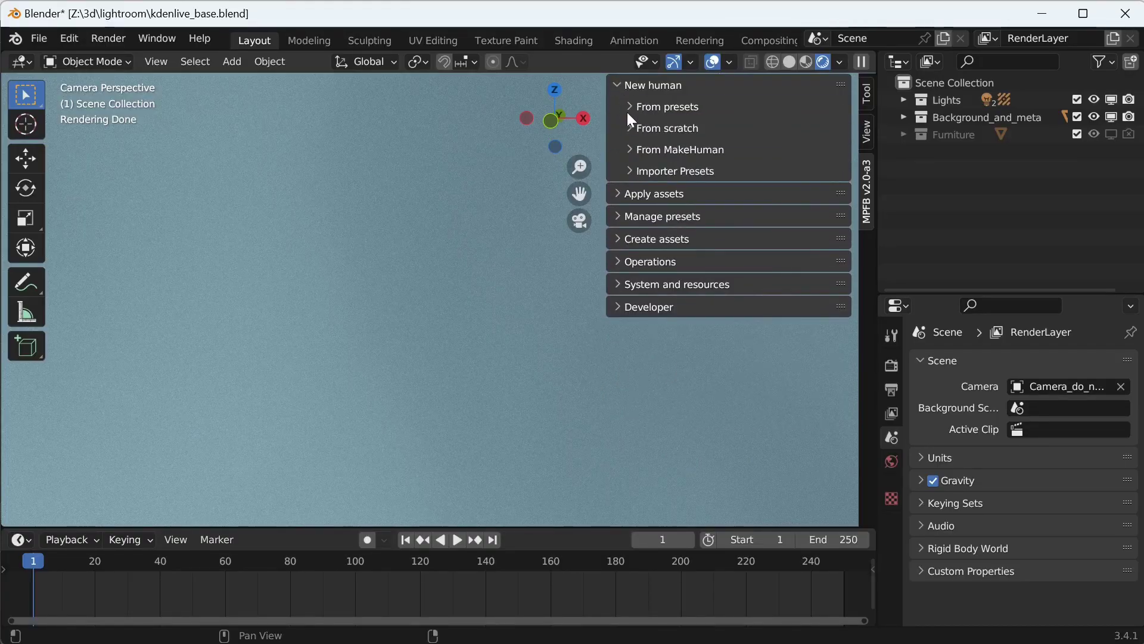
{"action": "left_click", "coordinate": [634, 128]}
{"action": "scroll", "coordinate": [683, 213], "scroll_direction": "down", "scroll_amount": 10}
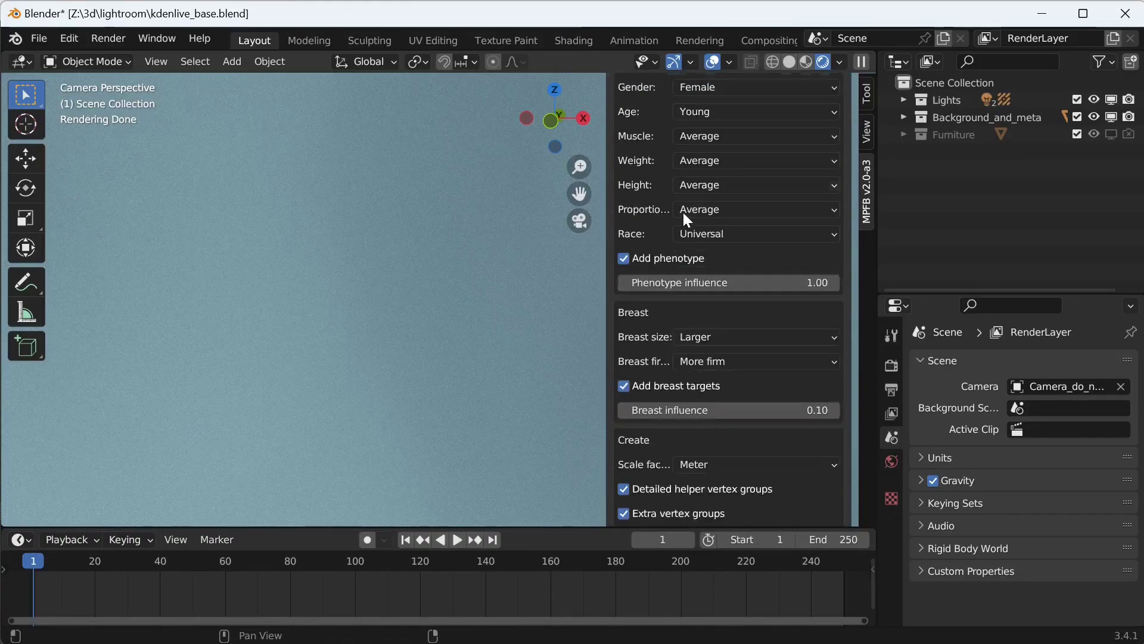
{"action": "left_click", "coordinate": [731, 370]}
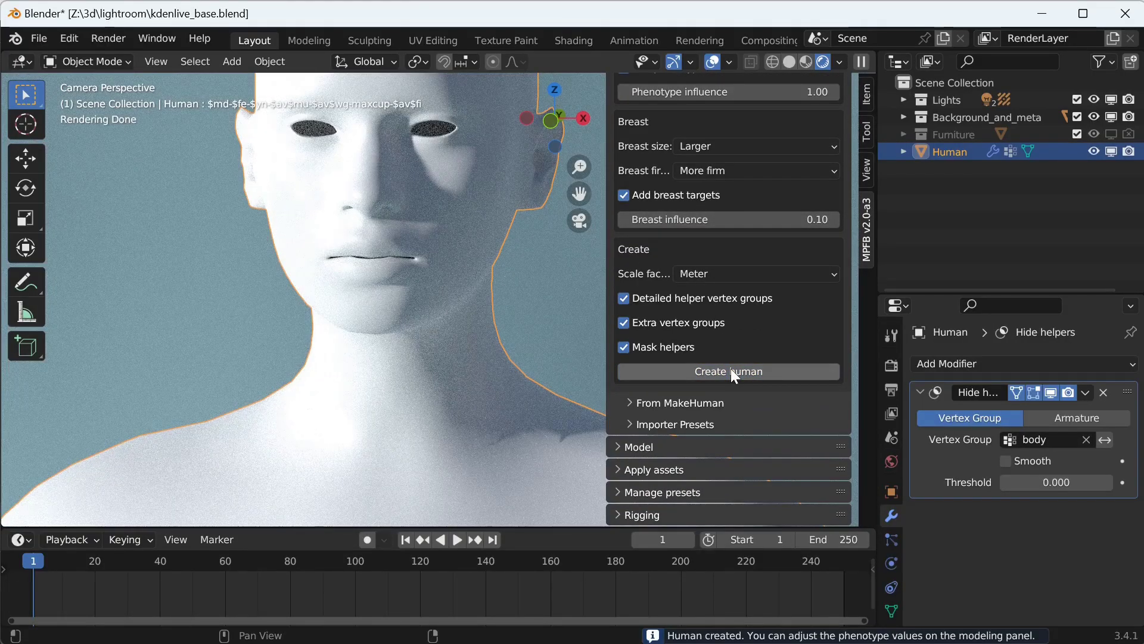
Add a Subdivision Surface modifier to the human and set its viewport level to 2.
{"action": "left_click", "coordinate": [953, 362]}
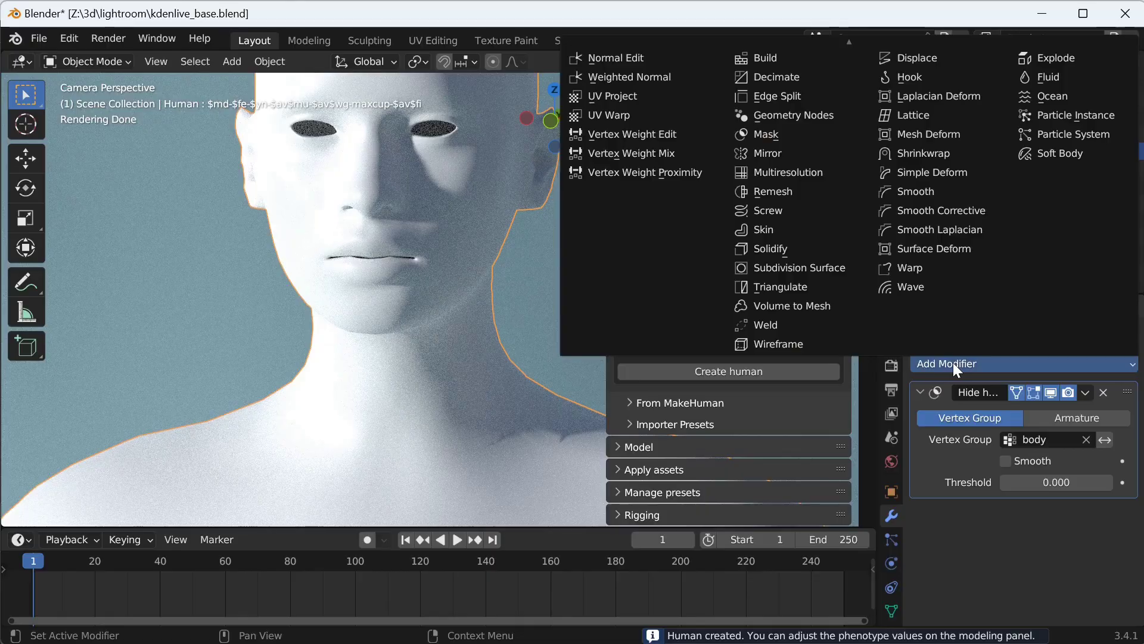
{"action": "left_click", "coordinate": [825, 269]}
{"action": "left_click", "coordinate": [1110, 578]}
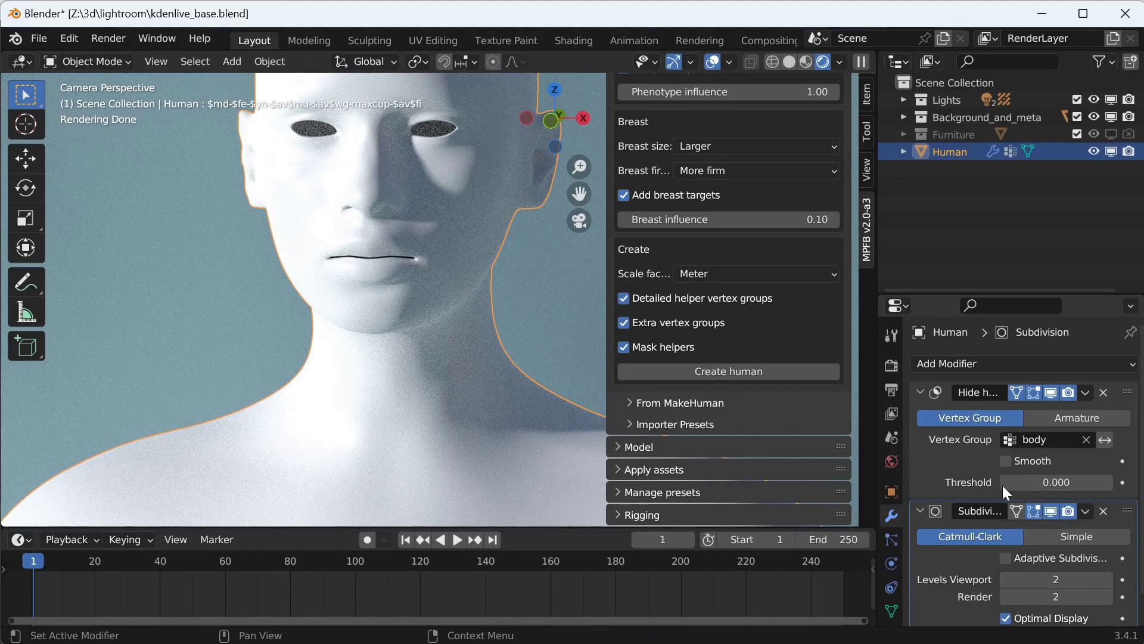
Load the Middleage caucasian female skin from the skins library onto the human.
{"action": "scroll", "coordinate": [661, 190], "scroll_direction": "up", "scroll_amount": 4}
{"action": "scroll", "coordinate": [661, 190], "scroll_direction": "up", "scroll_amount": 8}
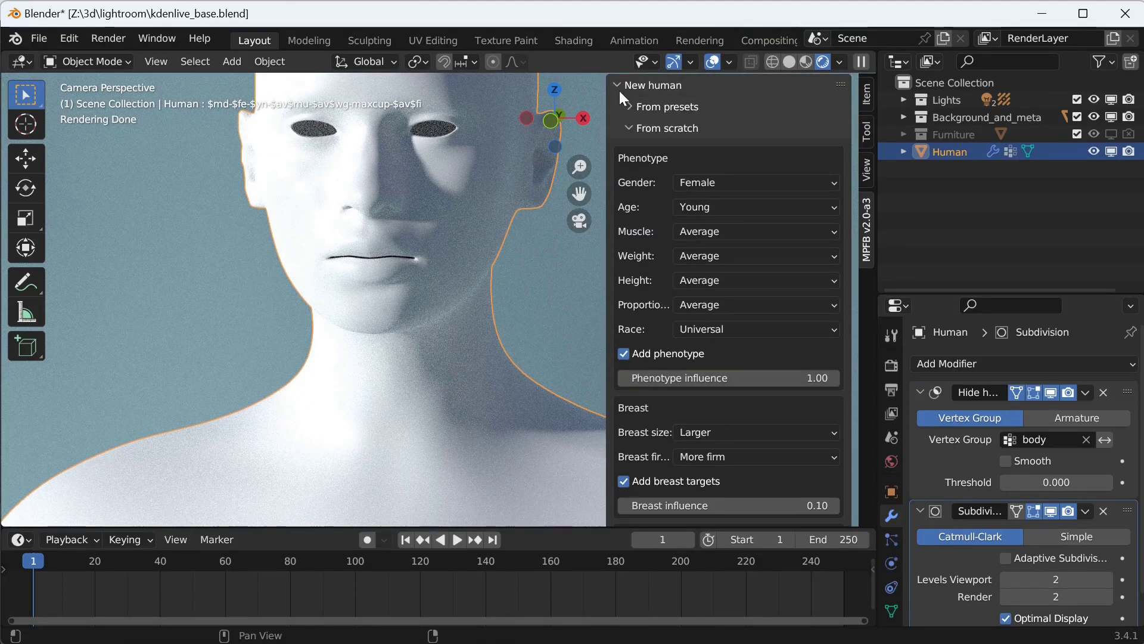
{"action": "left_click", "coordinate": [627, 127]}
{"action": "left_click", "coordinate": [617, 84]}
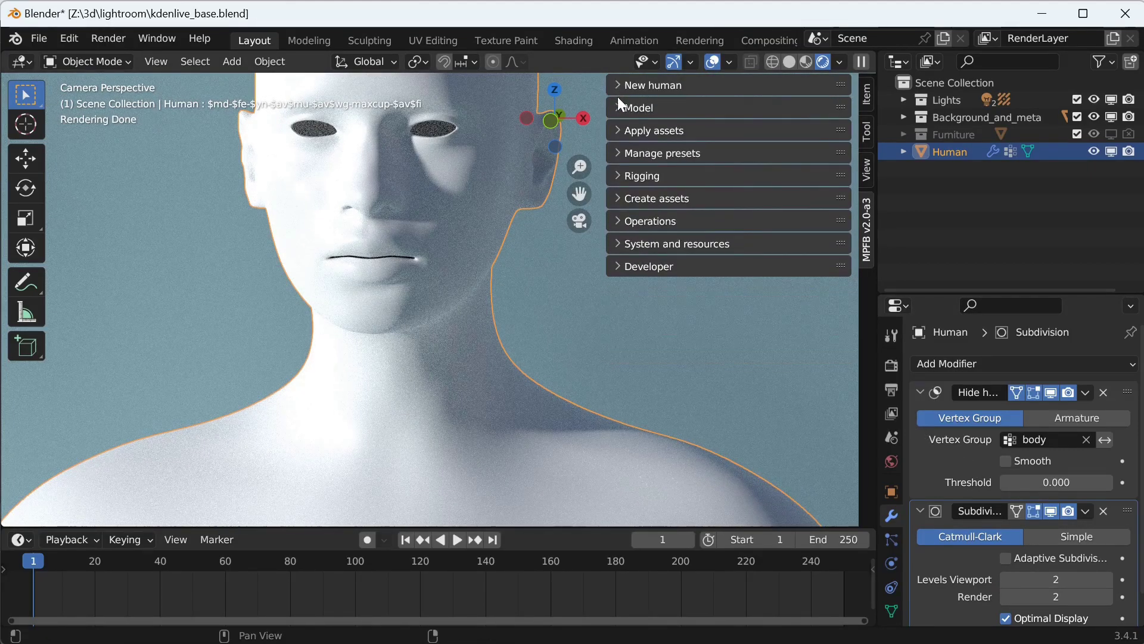
{"action": "left_click", "coordinate": [620, 130]}
{"action": "left_click", "coordinate": [629, 241]}
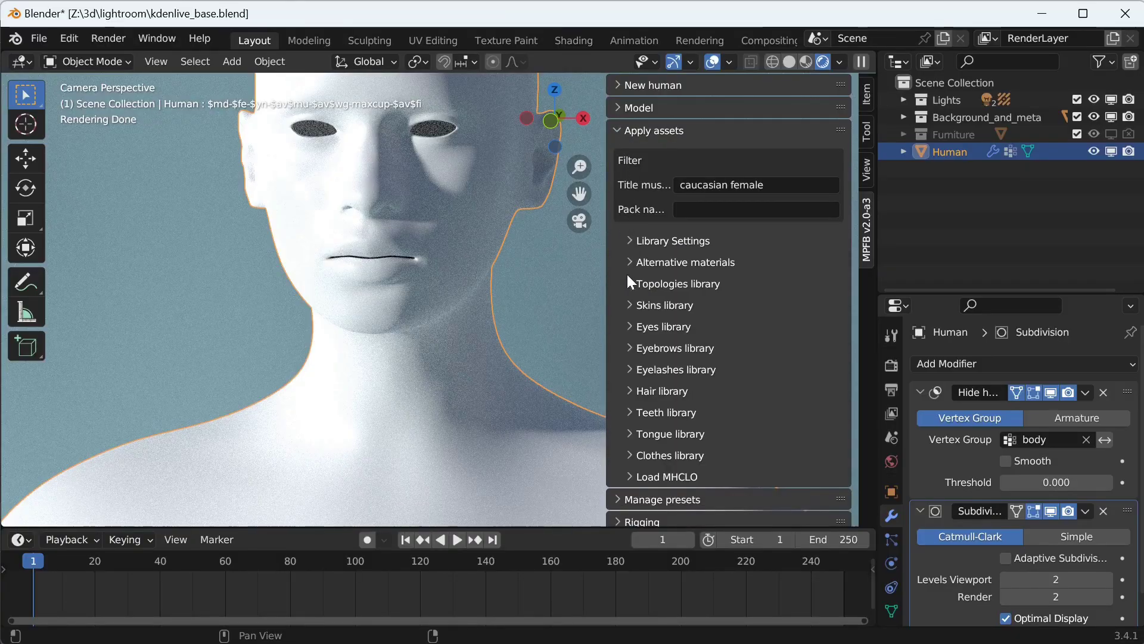
{"action": "left_click", "coordinate": [633, 305]}
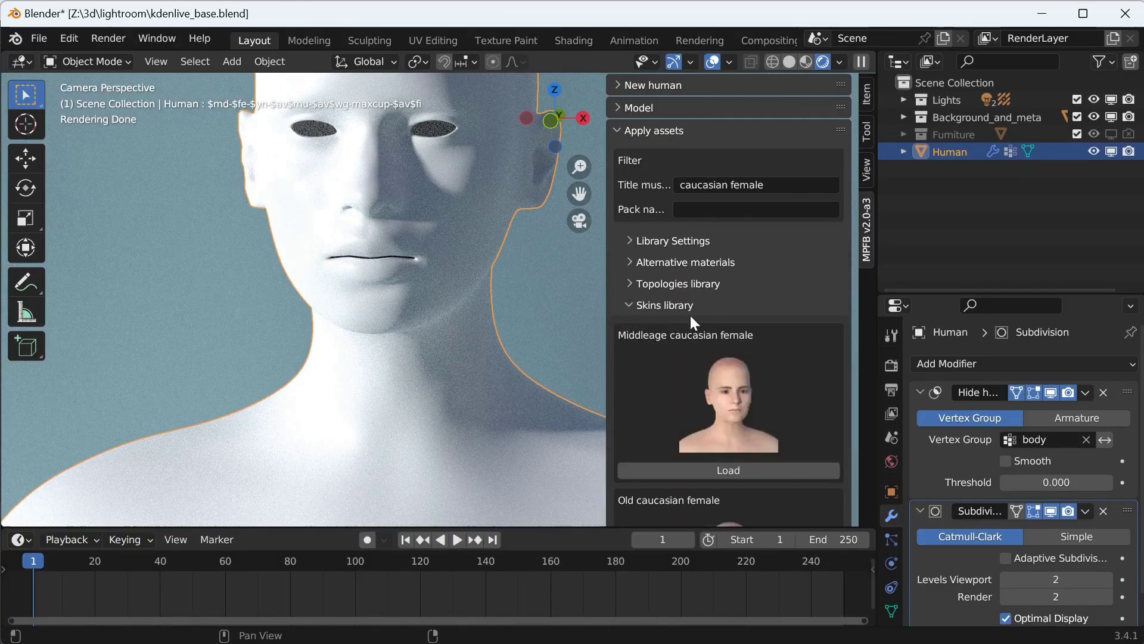
{"action": "left_click", "coordinate": [738, 470]}
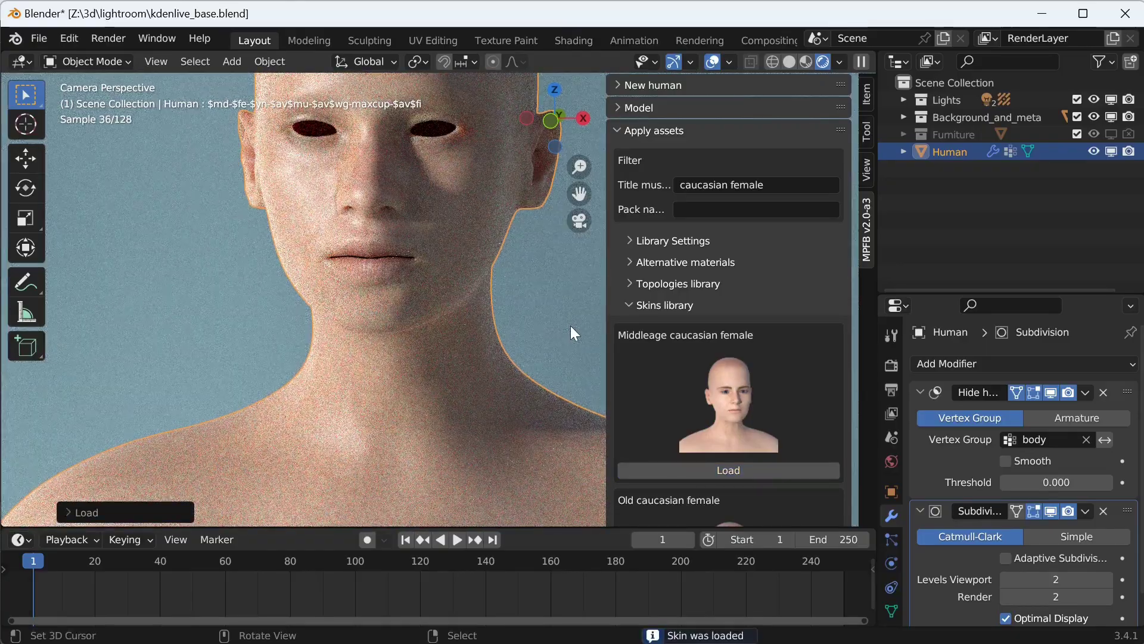
Set the skin model for creating new humans from presets to Multilayered (skin model v2).
{"action": "left_click", "coordinate": [617, 132]}
{"action": "left_click", "coordinate": [619, 85]}
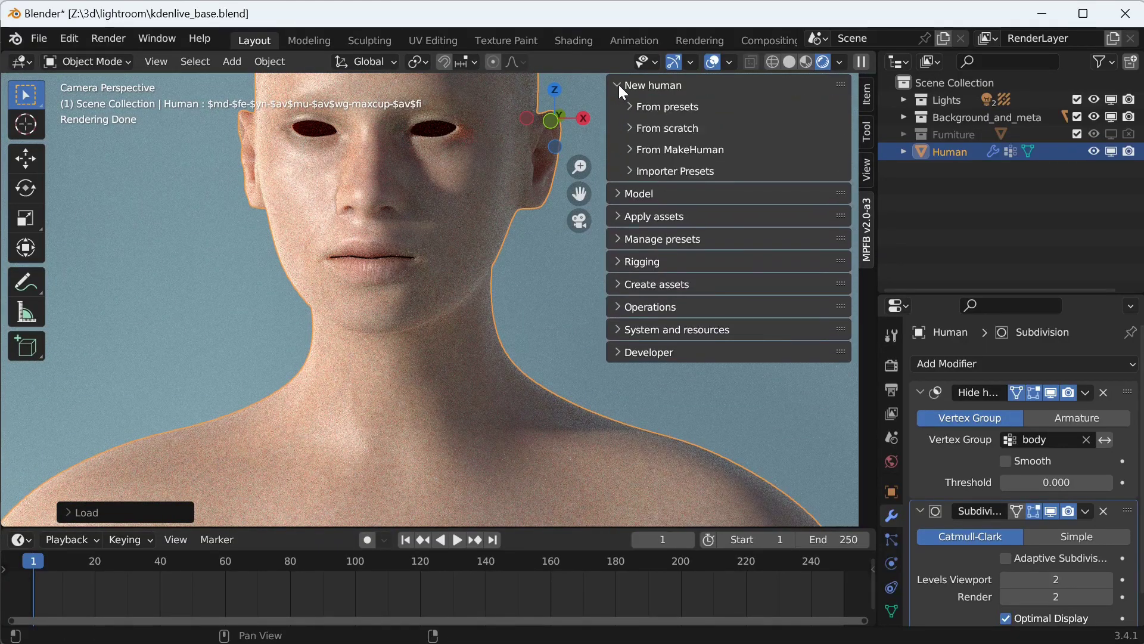
{"action": "left_click", "coordinate": [628, 102]}
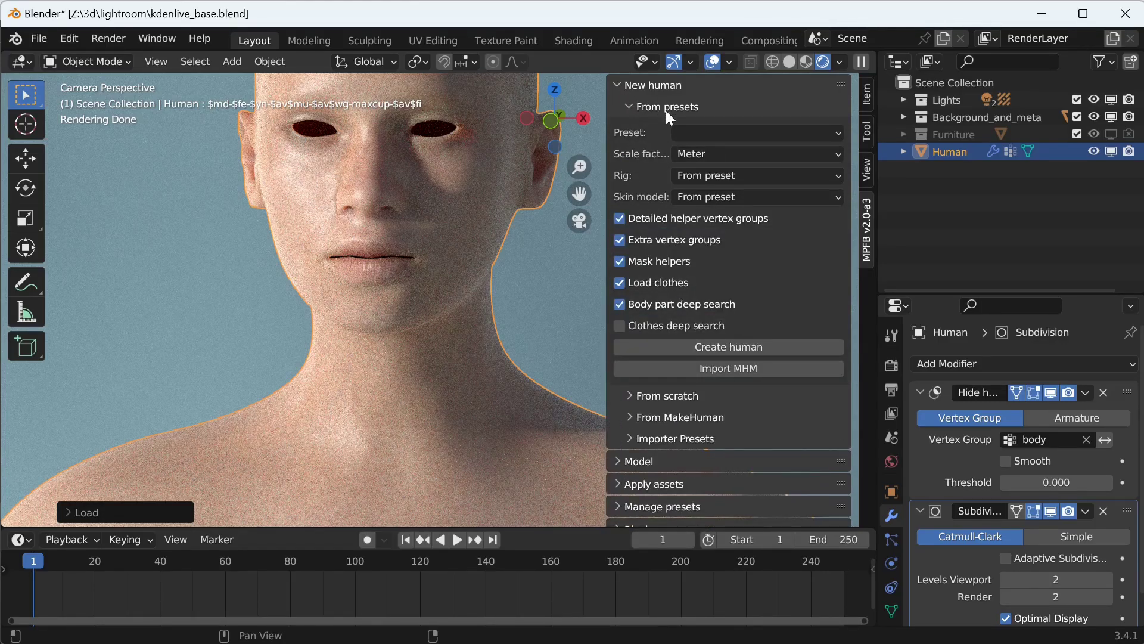
{"action": "left_click", "coordinate": [783, 193]}
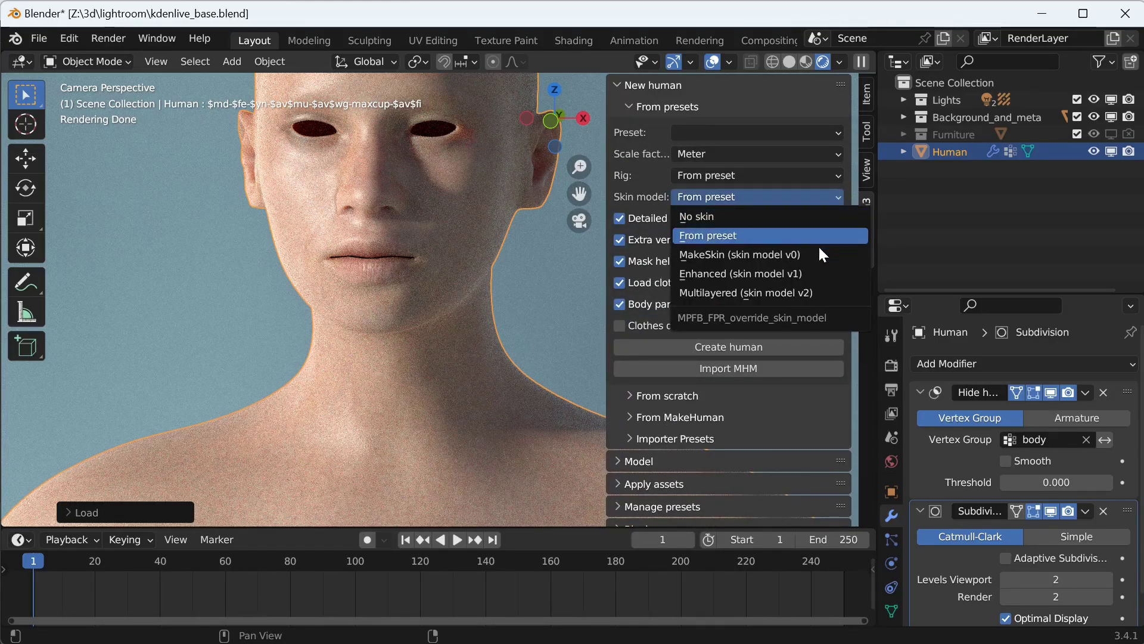
{"action": "left_click", "coordinate": [836, 291]}
Change the library skin type to MakeSkin (skin model v0) and load the Middleage caucasian female skin with it.
{"action": "scroll", "coordinate": [835, 291], "scroll_direction": "down", "scroll_amount": 10}
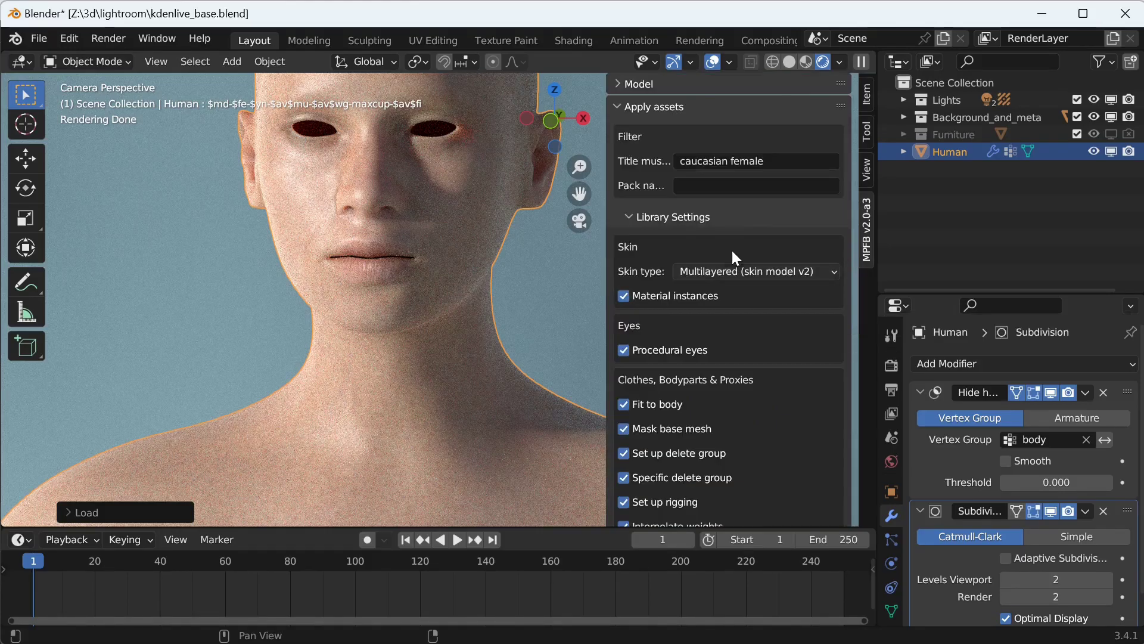
{"action": "left_click", "coordinate": [754, 271]}
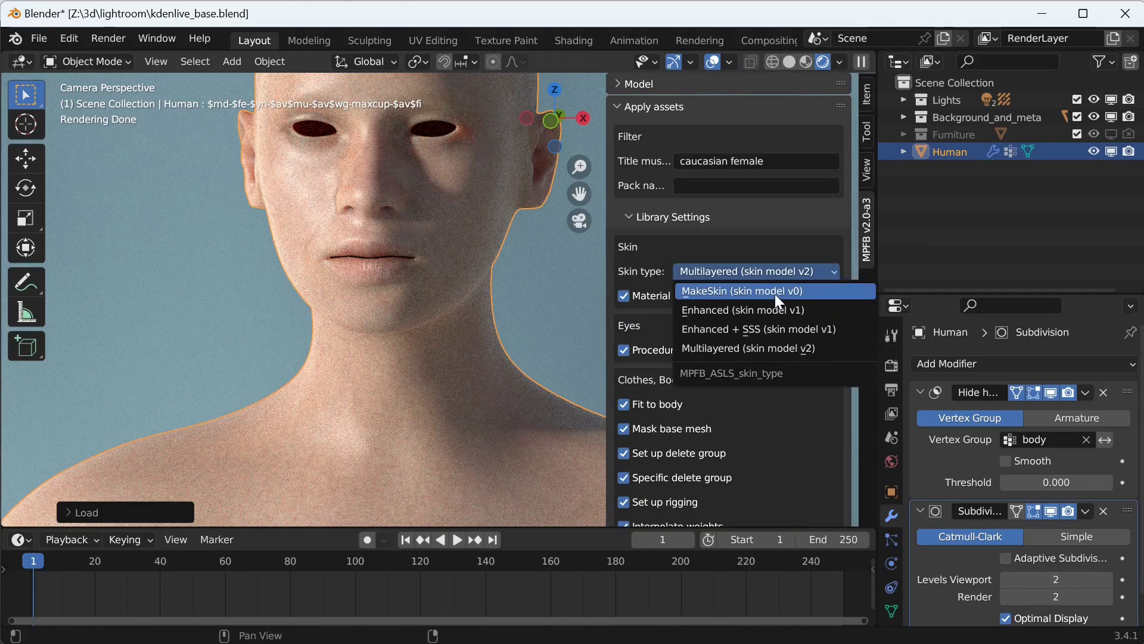
{"action": "left_click", "coordinate": [775, 292]}
{"action": "scroll", "coordinate": [632, 238], "scroll_direction": "up", "scroll_amount": 1}
{"action": "left_click", "coordinate": [633, 240]}
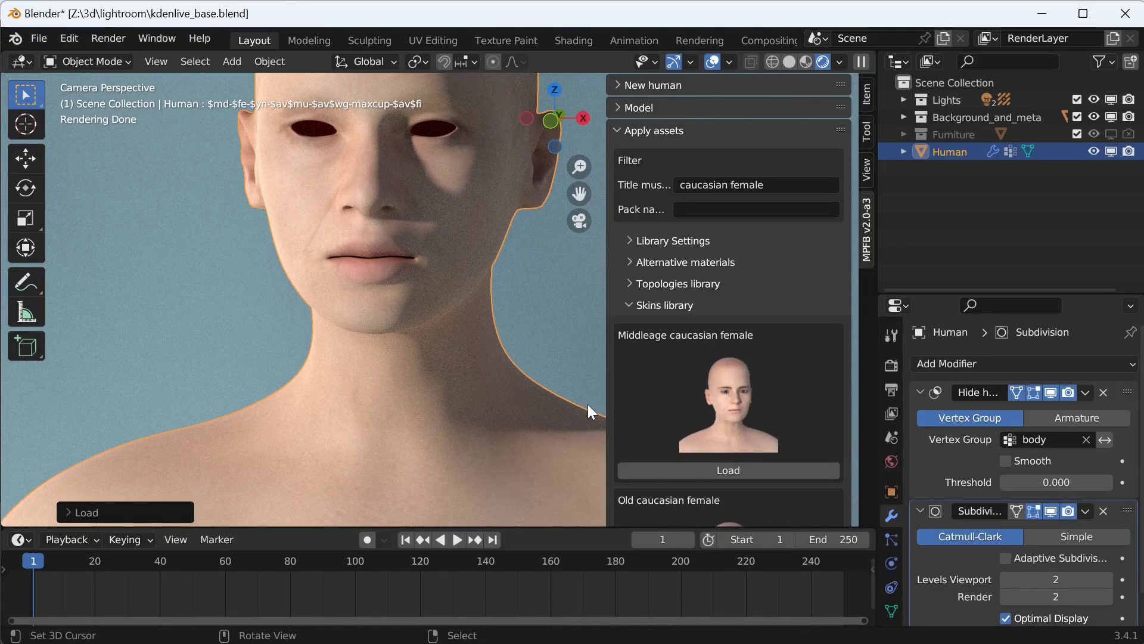
{"action": "left_click", "coordinate": [630, 241]}
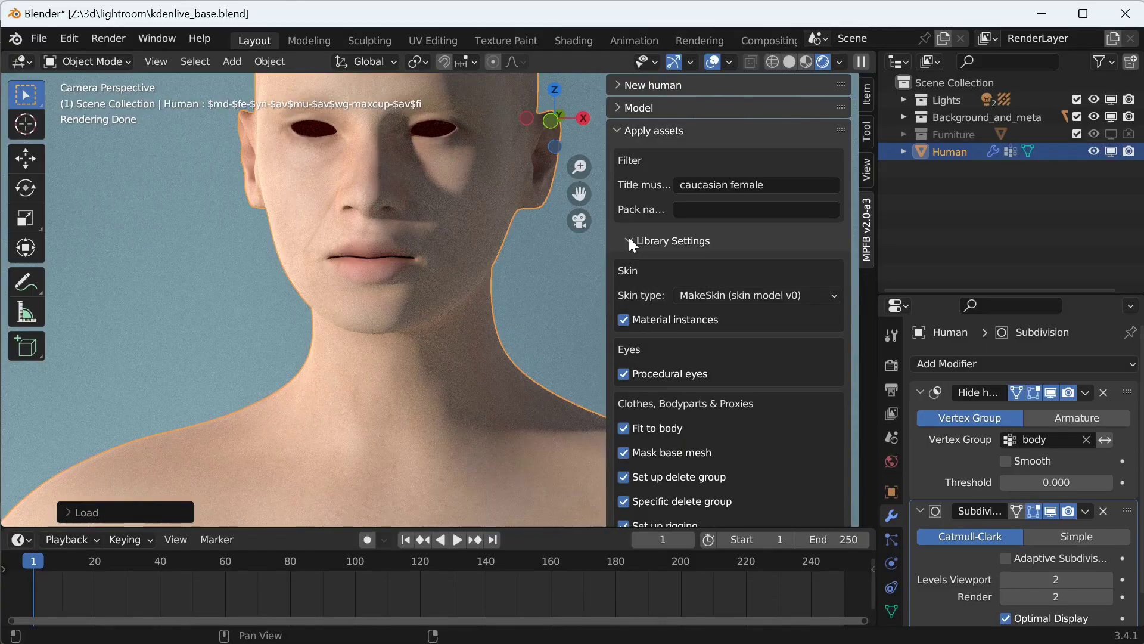
{"action": "left_click", "coordinate": [631, 241]}
Examine the node tree of the MakeSkin material in the Shading workspace.
{"action": "left_click", "coordinate": [584, 41]}
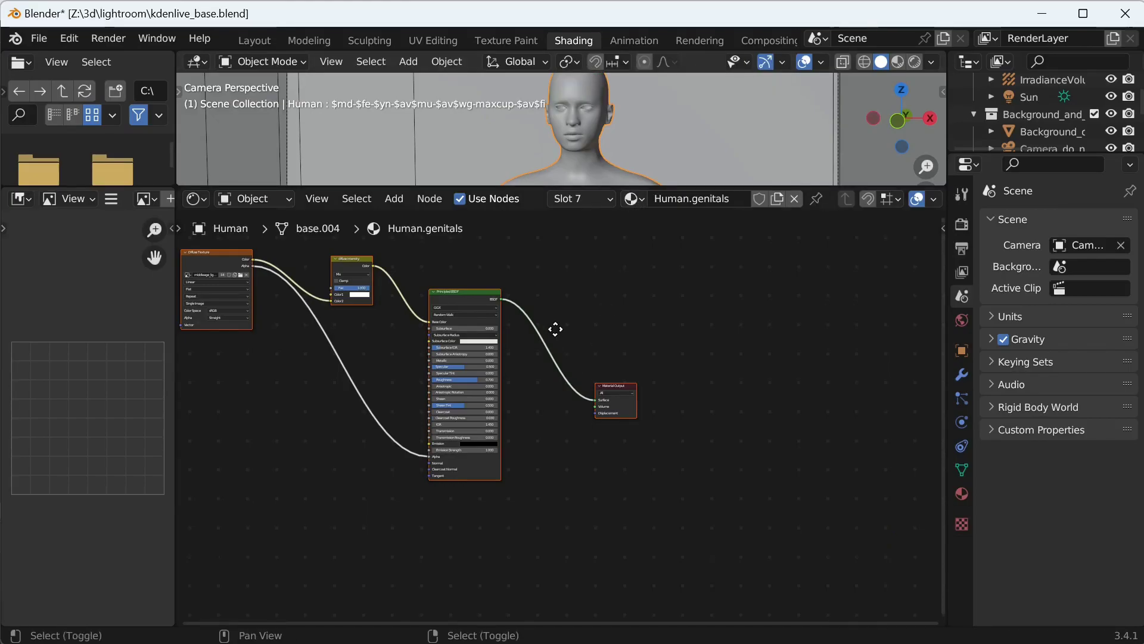
{"action": "middle_click_drag", "start_coordinate": [554, 328], "coordinate": [720, 388]}
{"action": "scroll", "coordinate": [727, 366], "scroll_direction": "up", "scroll_amount": 3}
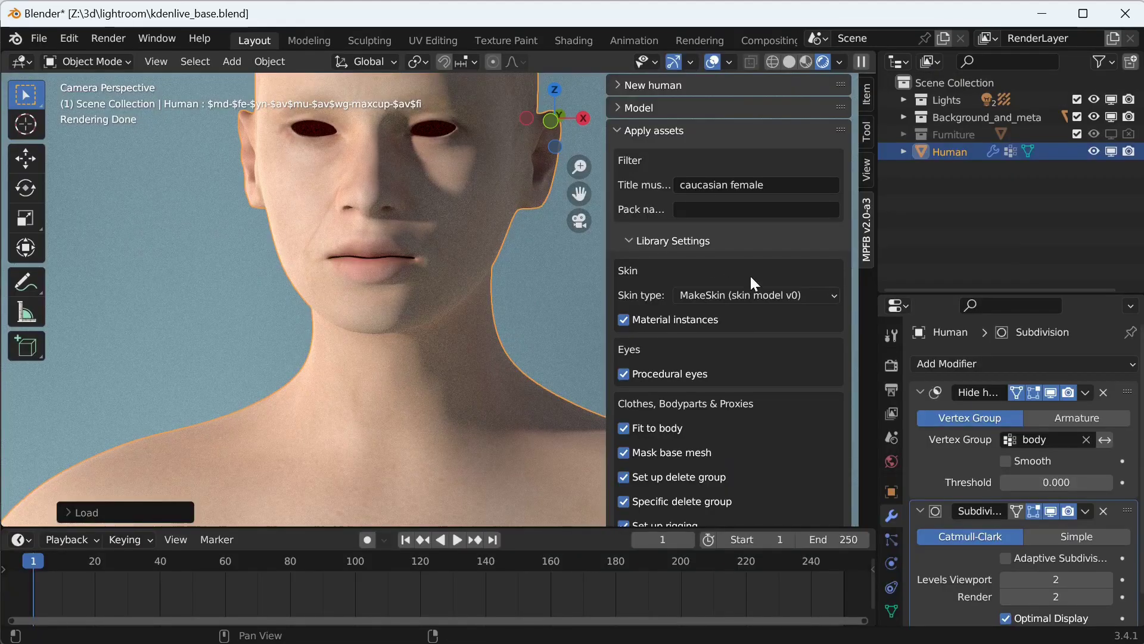
Change the library skin type to Enhanced + SSS (skin model v1) and load the Middleage caucasian female skin again.
{"action": "left_click", "coordinate": [758, 295]}
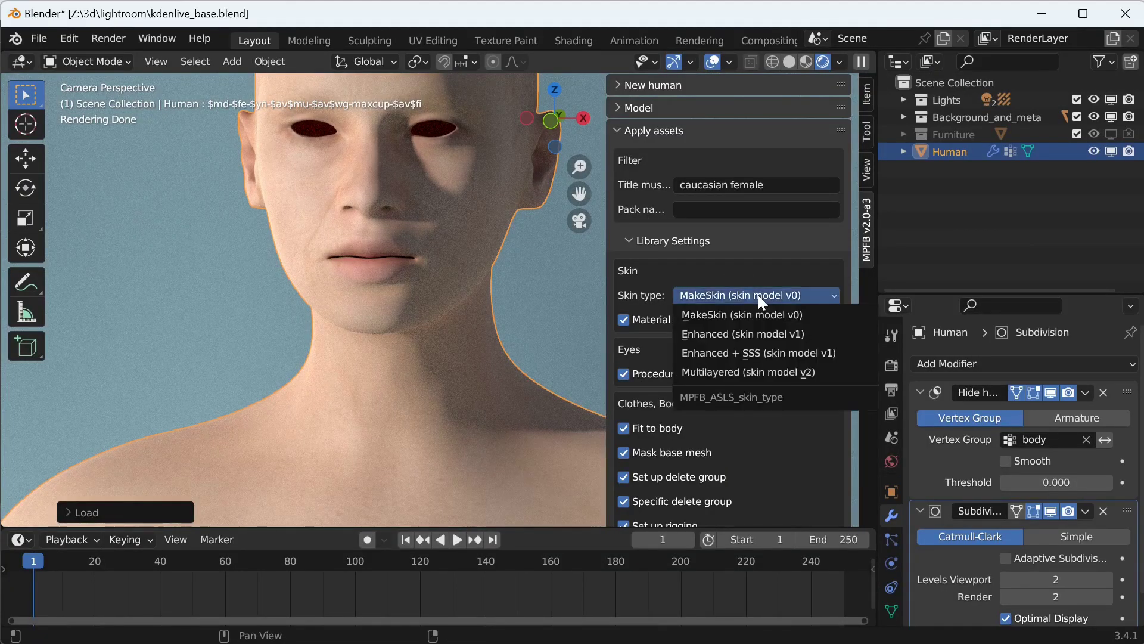
{"action": "left_click", "coordinate": [760, 351]}
{"action": "left_click", "coordinate": [631, 240]}
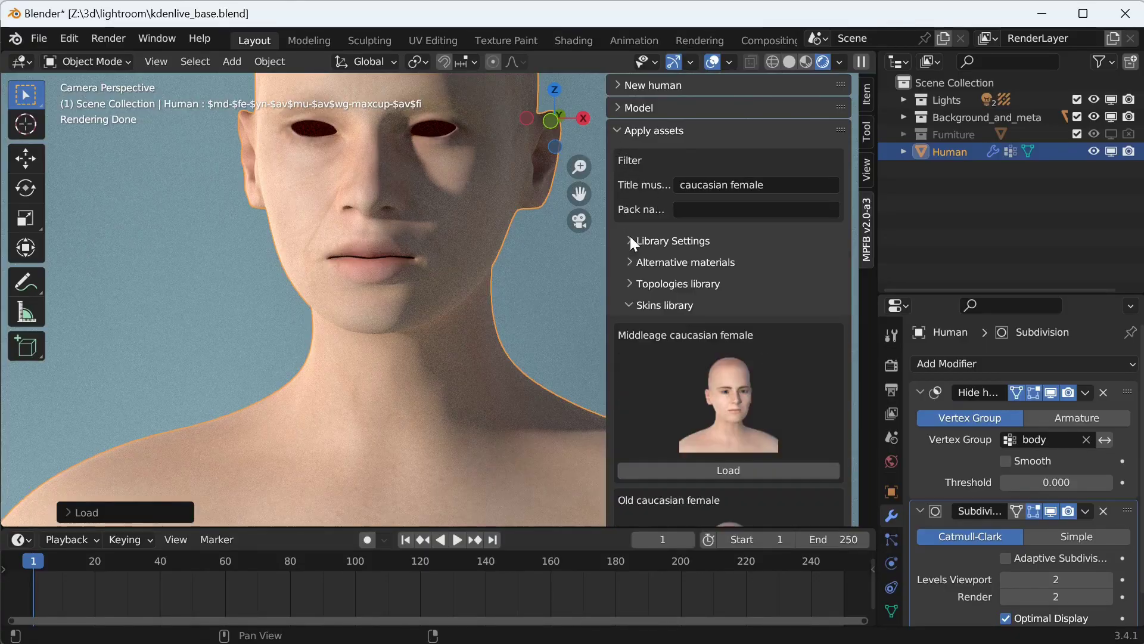
{"action": "left_click", "coordinate": [729, 471]}
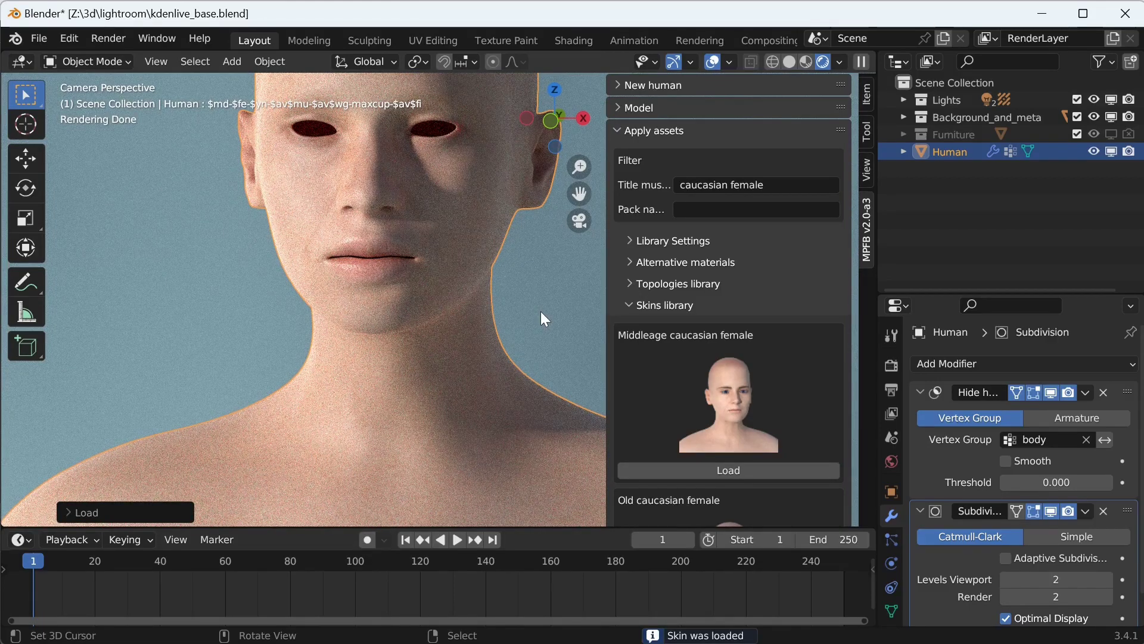
Examine the enhanced skin material's nodes in the Shading workspace, including the inside of the Human.body.001 group.
{"action": "scroll", "coordinate": [441, 281], "scroll_direction": "up", "scroll_amount": 6}
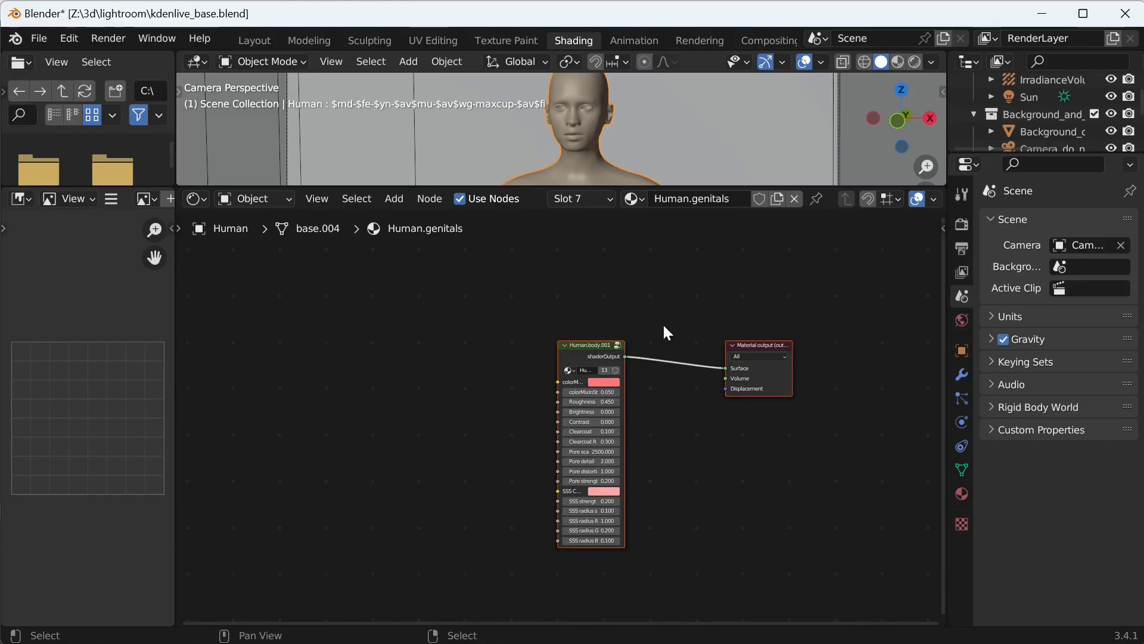
{"action": "scroll", "coordinate": [663, 323], "scroll_direction": "up", "scroll_amount": 4}
{"action": "left_click", "coordinate": [605, 320]}
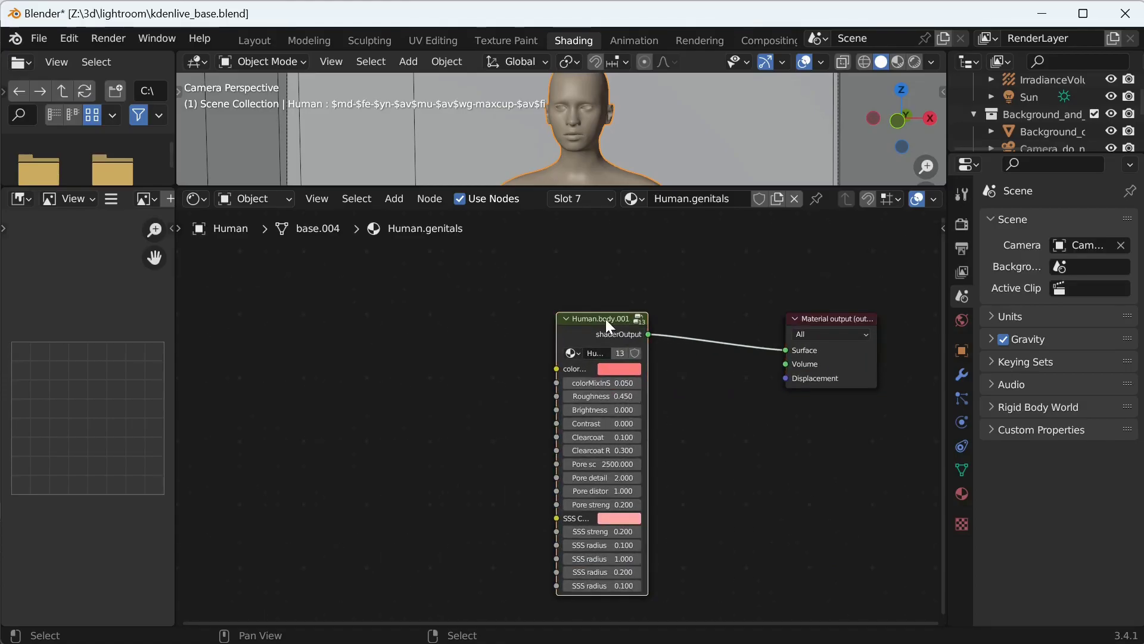
{"action": "key", "text": "Tab"}
{"action": "scroll", "coordinate": [627, 358], "scroll_direction": "down", "scroll_amount": 6}
{"action": "middle_click_drag", "start_coordinate": [537, 341], "coordinate": [900, 329], "text": "shift"}
{"action": "scroll", "coordinate": [851, 611], "scroll_direction": "down", "scroll_amount": 2}
{"action": "middle_click_drag", "start_coordinate": [850, 611], "coordinate": [842, 590], "text": "shift"}
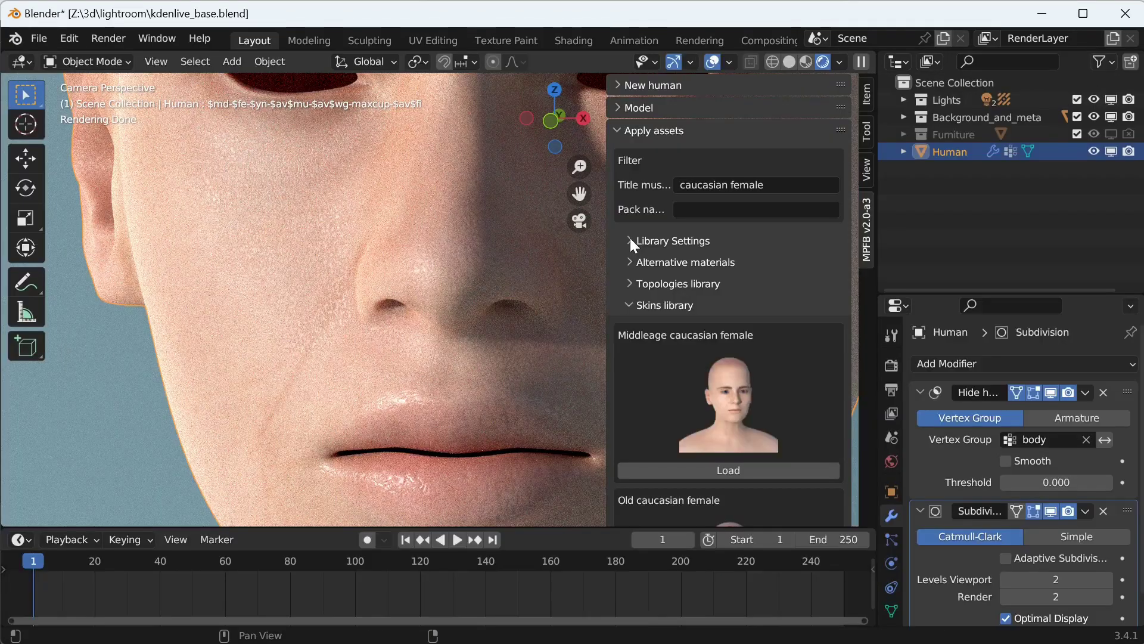
Switch the library skin type to Multilayered (skin model v2) and reload the Middleage caucasian female skin.
{"action": "left_click", "coordinate": [631, 239]}
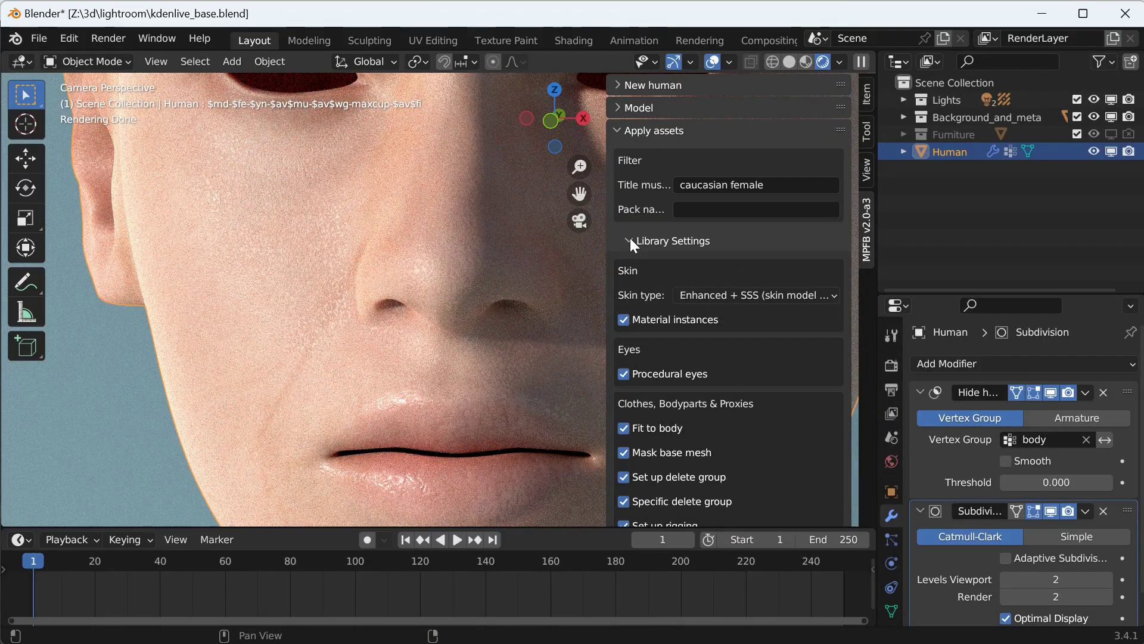
{"action": "left_click", "coordinate": [763, 296]}
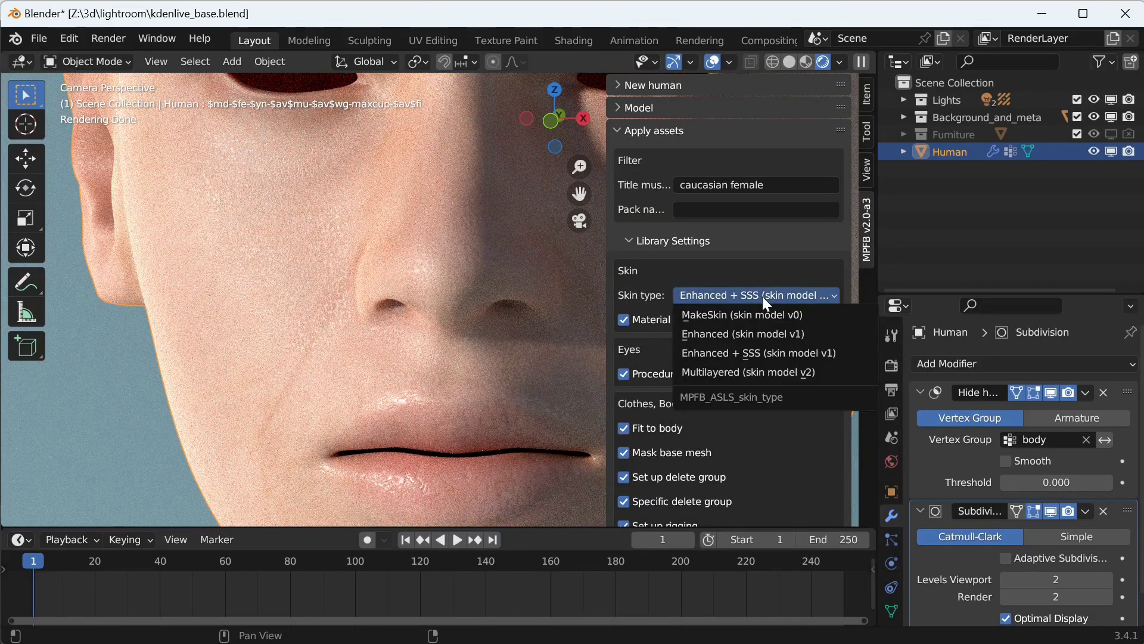
{"action": "left_click", "coordinate": [770, 372]}
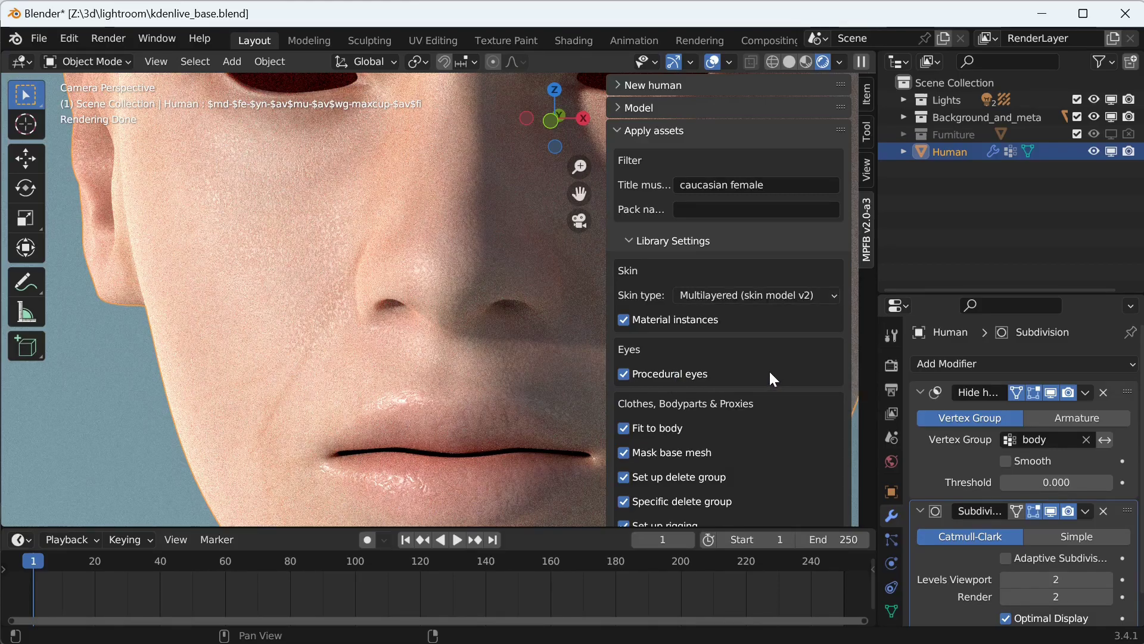
{"action": "left_click", "coordinate": [627, 241]}
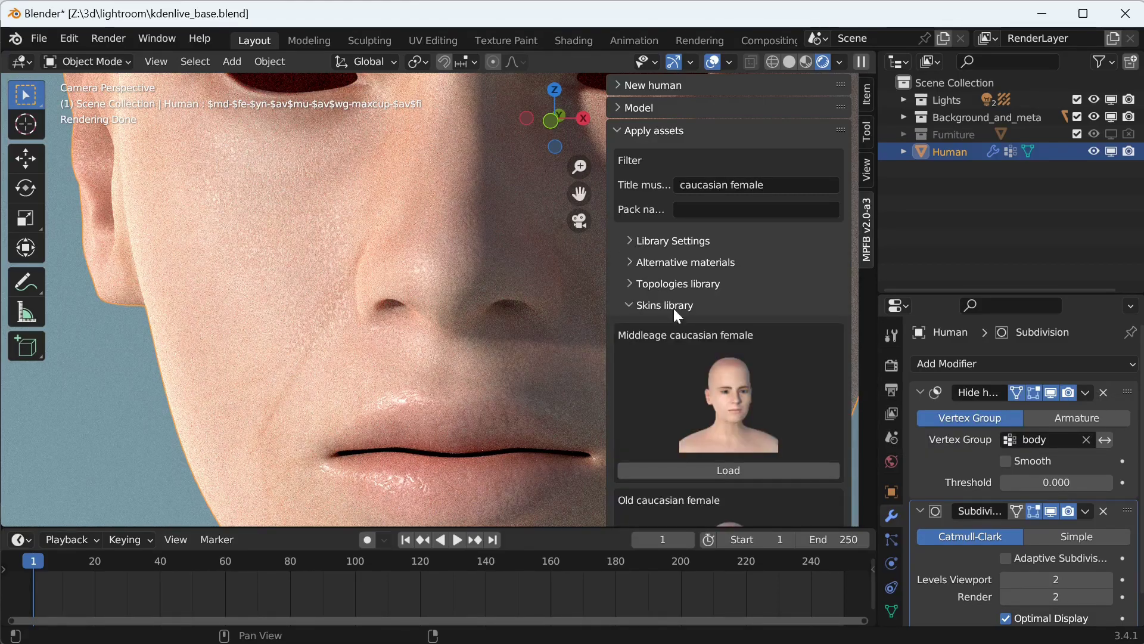
{"action": "left_click", "coordinate": [729, 469]}
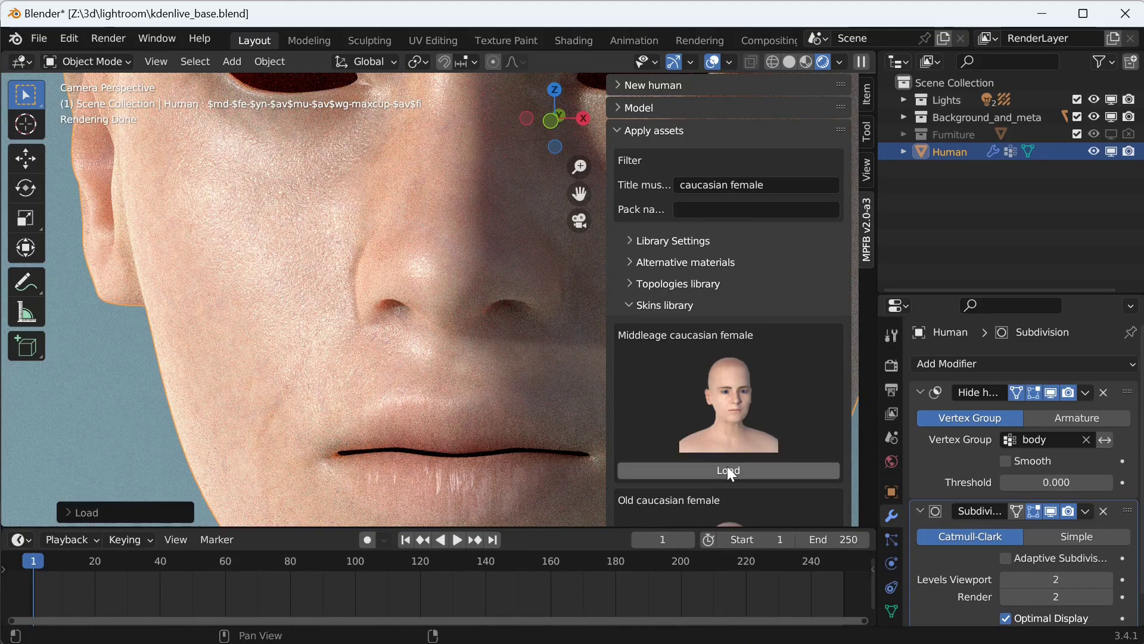
Examine the node tree of the multilayered Human.body.001 material in the Shading workspace.
{"action": "left_click", "coordinate": [574, 42]}
{"action": "middle_click_drag", "start_coordinate": [709, 295], "coordinate": [603, 232], "text": "shift"}
{"action": "scroll", "coordinate": [682, 378], "scroll_direction": "down", "scroll_amount": 2}
{"action": "scroll", "coordinate": [681, 381], "scroll_direction": "down", "scroll_amount": 8}
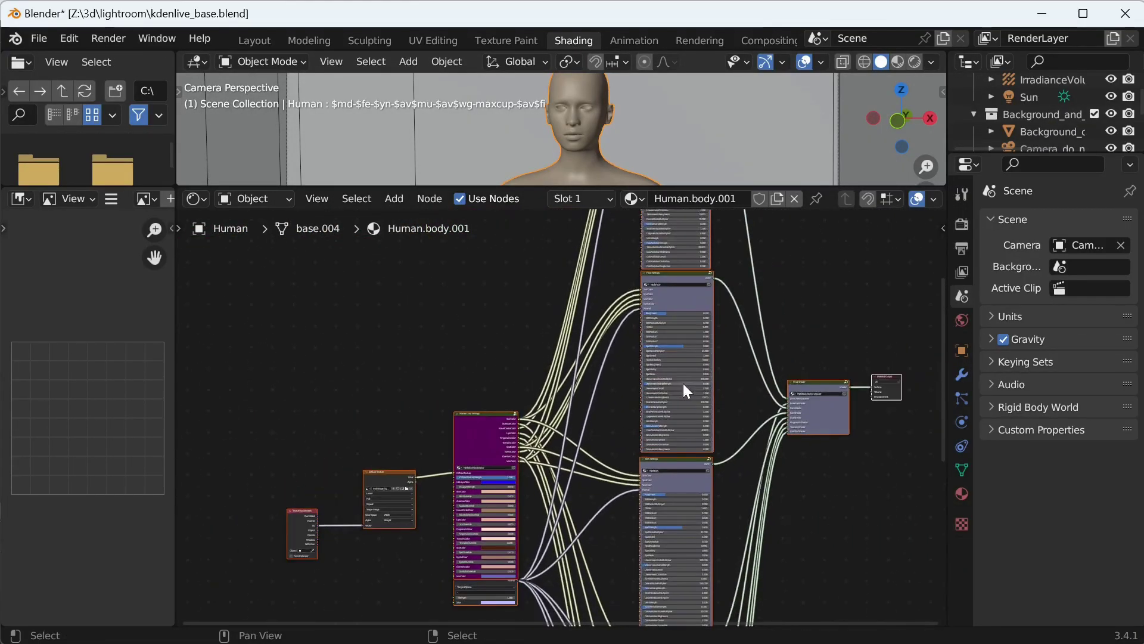
{"action": "middle_click_drag", "start_coordinate": [692, 398], "coordinate": [689, 344]}
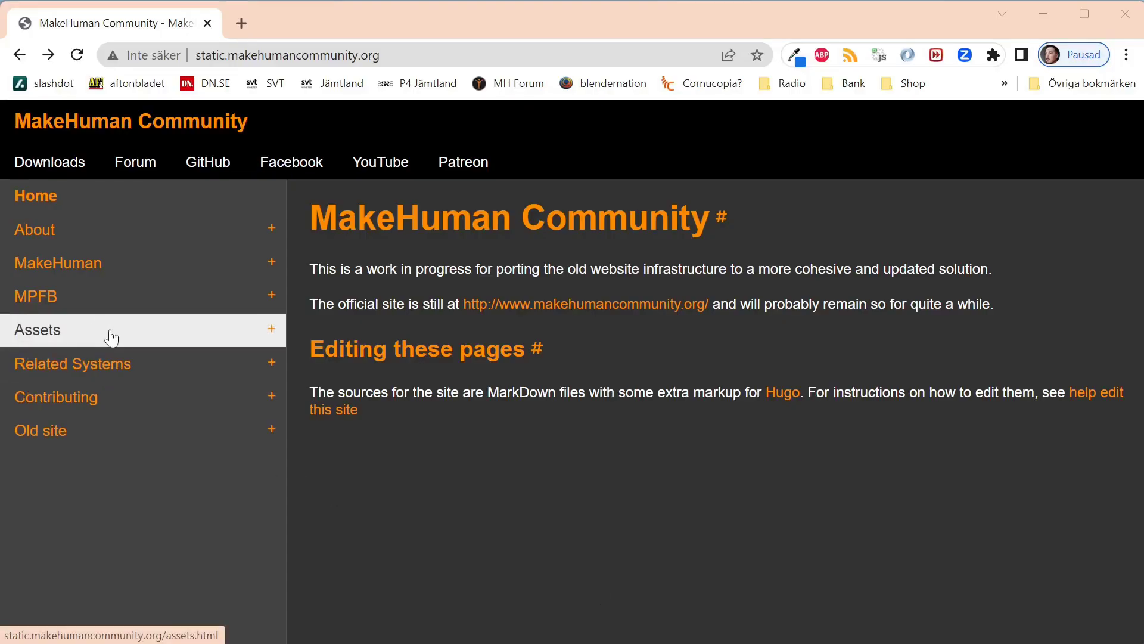
Browse the site's Asset Packs page for skin packs and view the Skins 02 pack of natural male skins.
{"action": "left_click", "coordinate": [111, 337]}
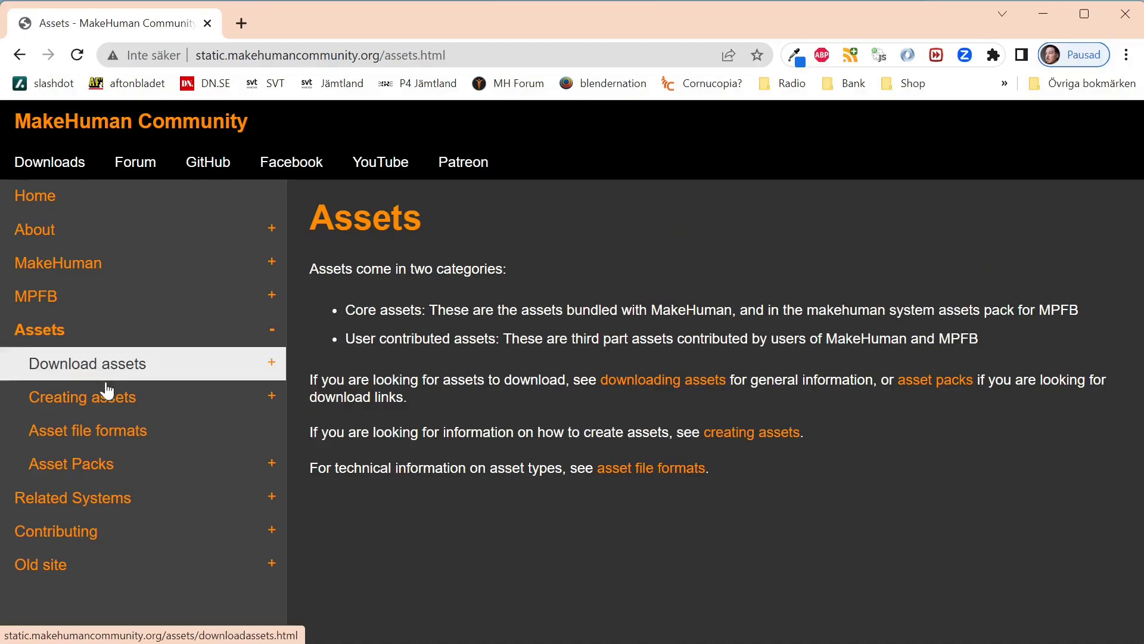
{"action": "left_click", "coordinate": [171, 467]}
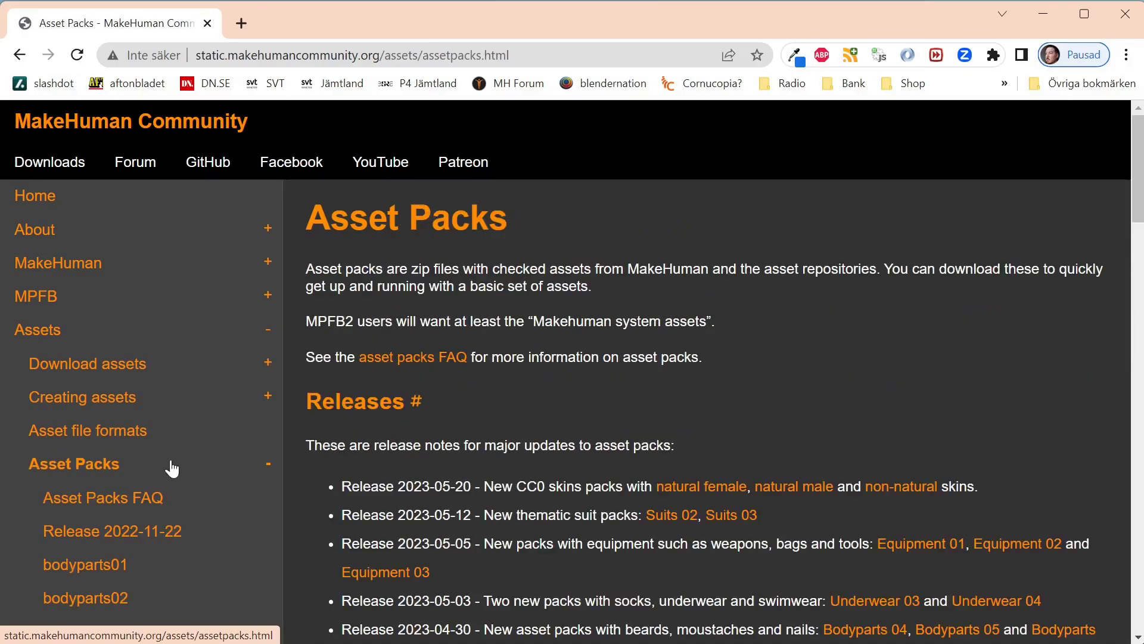
{"action": "scroll", "coordinate": [872, 353], "scroll_direction": "down", "scroll_amount": 3}
{"action": "scroll", "coordinate": [870, 346], "scroll_direction": "down", "scroll_amount": 15}
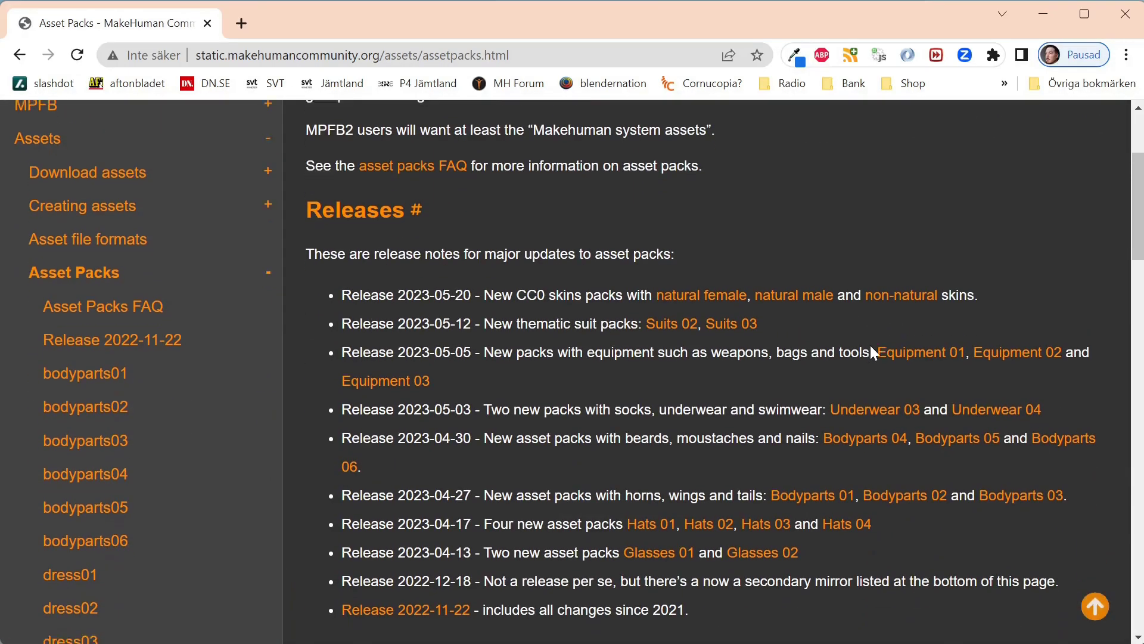
{"action": "scroll", "coordinate": [869, 346], "scroll_direction": "down", "scroll_amount": 1}
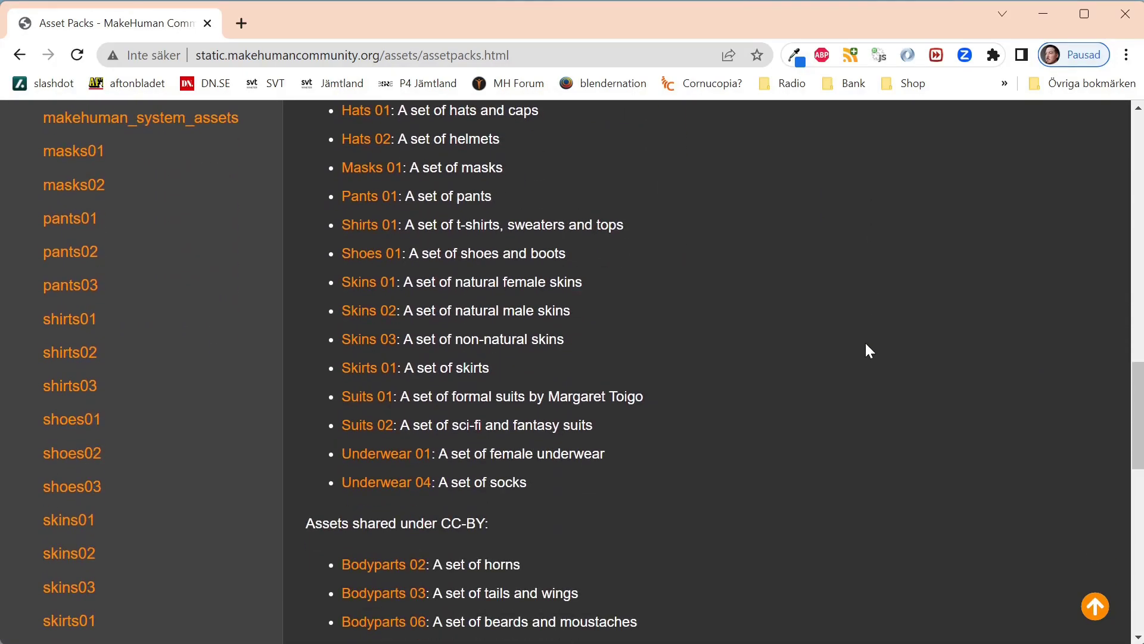
{"action": "left_click", "coordinate": [366, 313]}
{"action": "scroll", "coordinate": [880, 316], "scroll_direction": "down", "scroll_amount": 8}
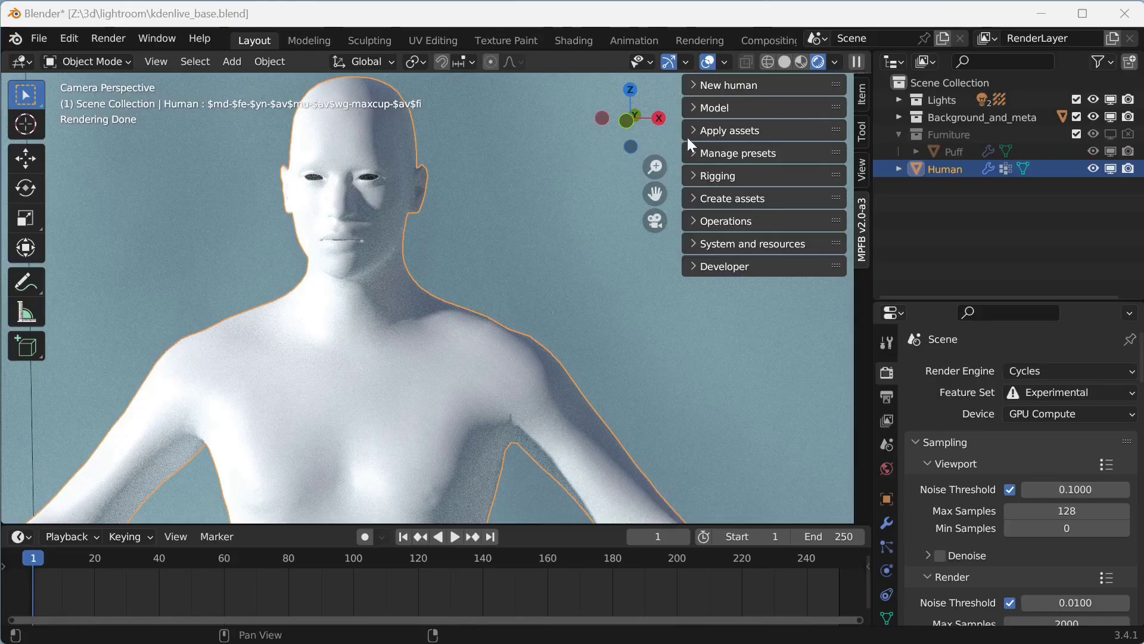
Filter the MPFB assets by the title "aksel" and load the Mindfront aksel skin onto the human.
{"action": "left_click", "coordinate": [691, 131]}
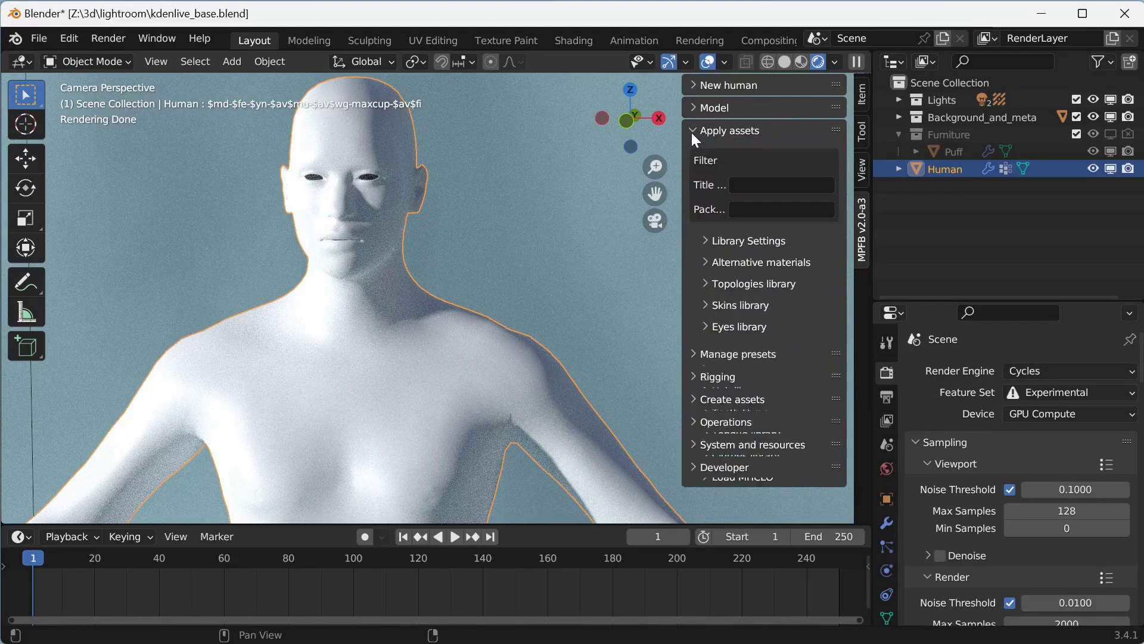
{"action": "left_click", "coordinate": [745, 187]}
{"action": "type", "text": "aksel"}
{"action": "key", "text": "Return"}
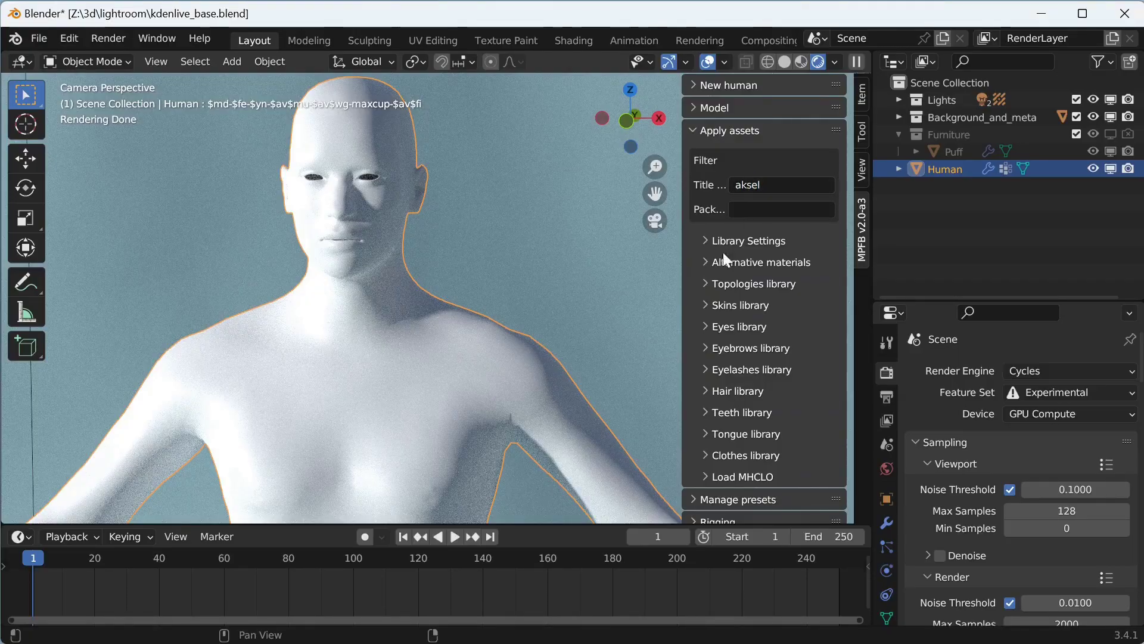
{"action": "left_click", "coordinate": [709, 304]}
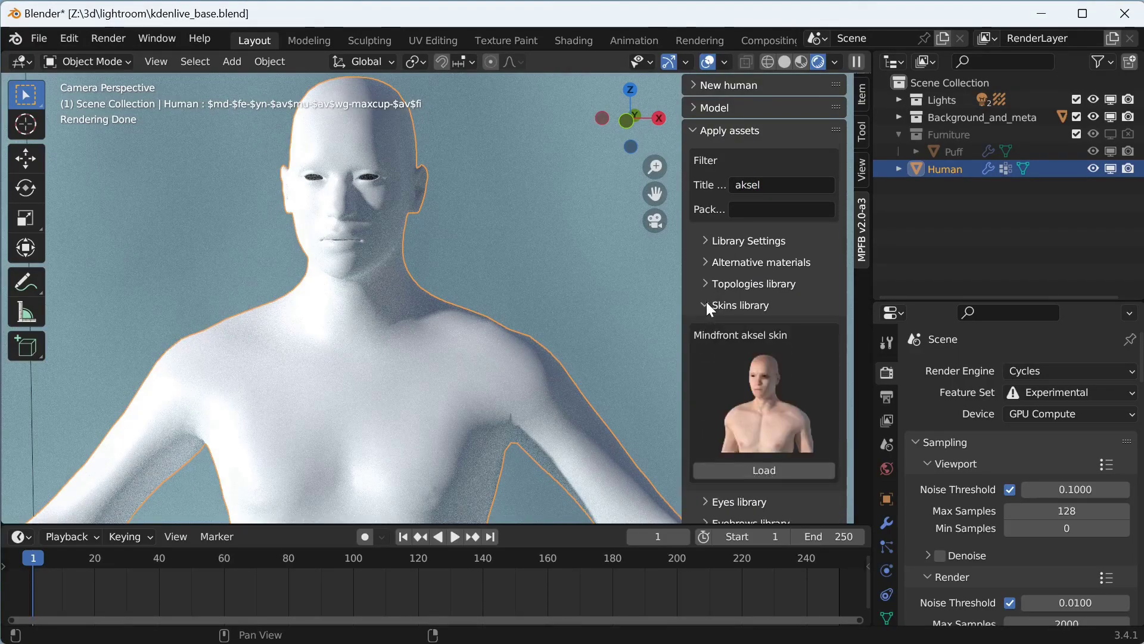
{"action": "left_click", "coordinate": [767, 470]}
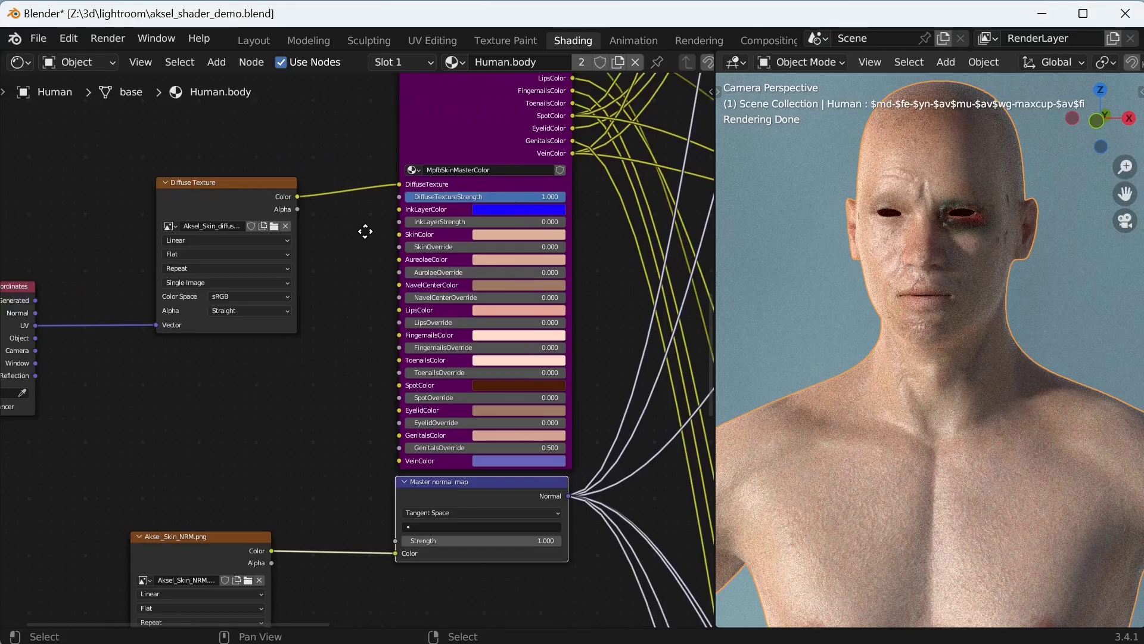
Inspect the diffuse and normal texture nodes of the skin material, and set the Master normal map strength to 0.
{"action": "middle_click_drag", "start_coordinate": [365, 231], "coordinate": [434, 185]}
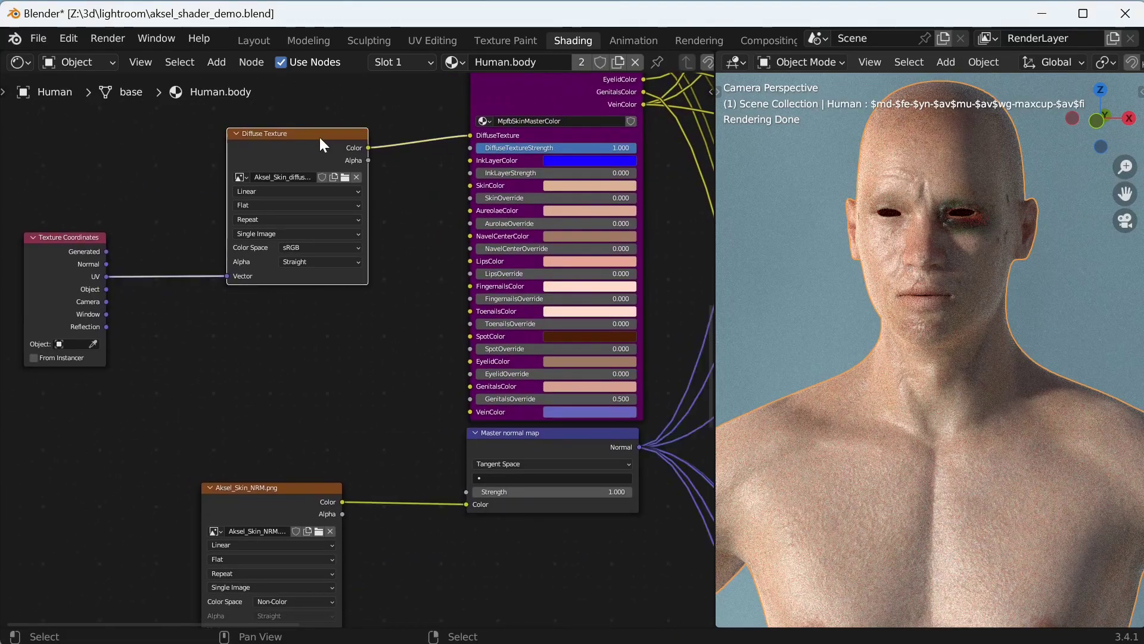
{"action": "left_click", "coordinate": [277, 499]}
{"action": "left_click", "coordinate": [301, 149]}
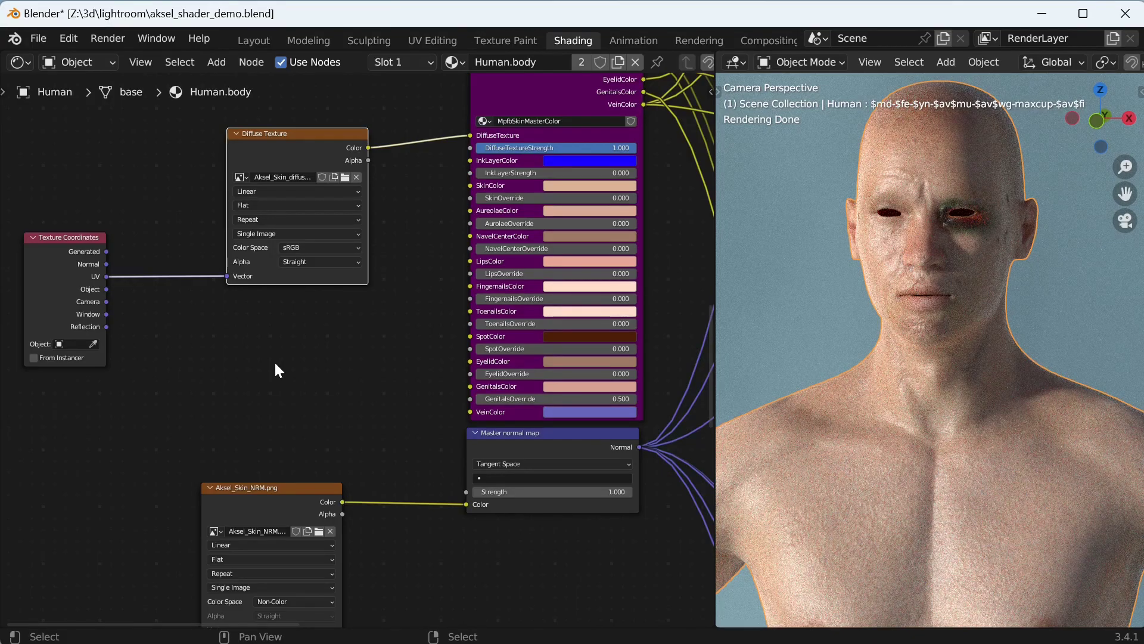
{"action": "left_click", "coordinate": [551, 492]}
{"action": "type", "text": "0"}
{"action": "key", "text": "Return"}
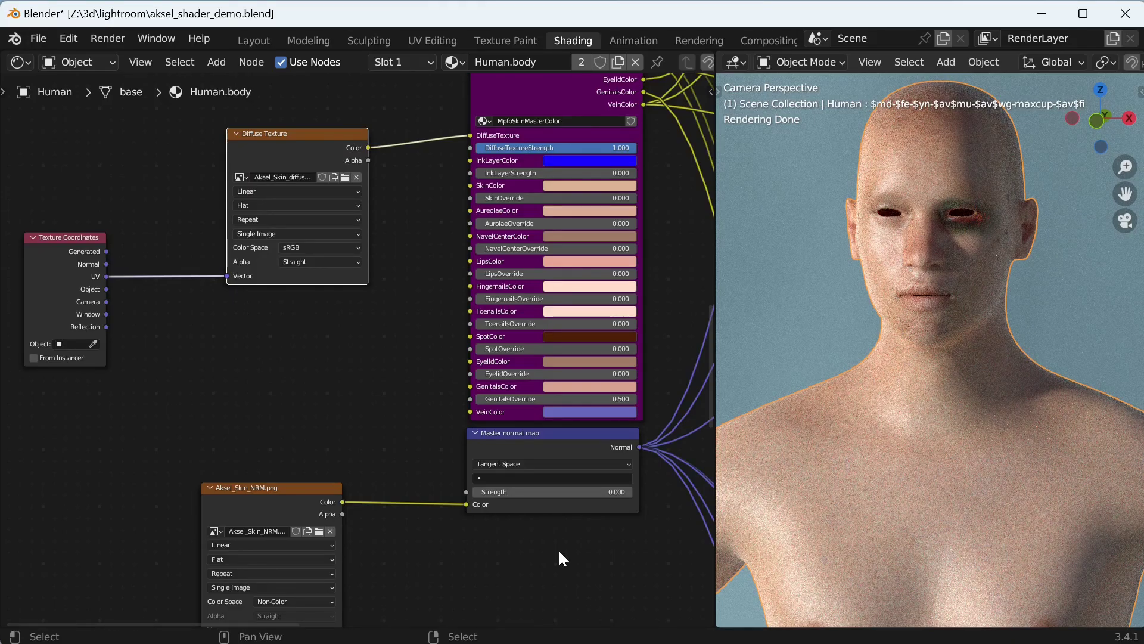
Set the Master normal map node's strength to 0.6.
{"action": "left_click", "coordinate": [553, 492]}
{"action": "type", "text": "0.6"}
{"action": "key", "text": "Return"}
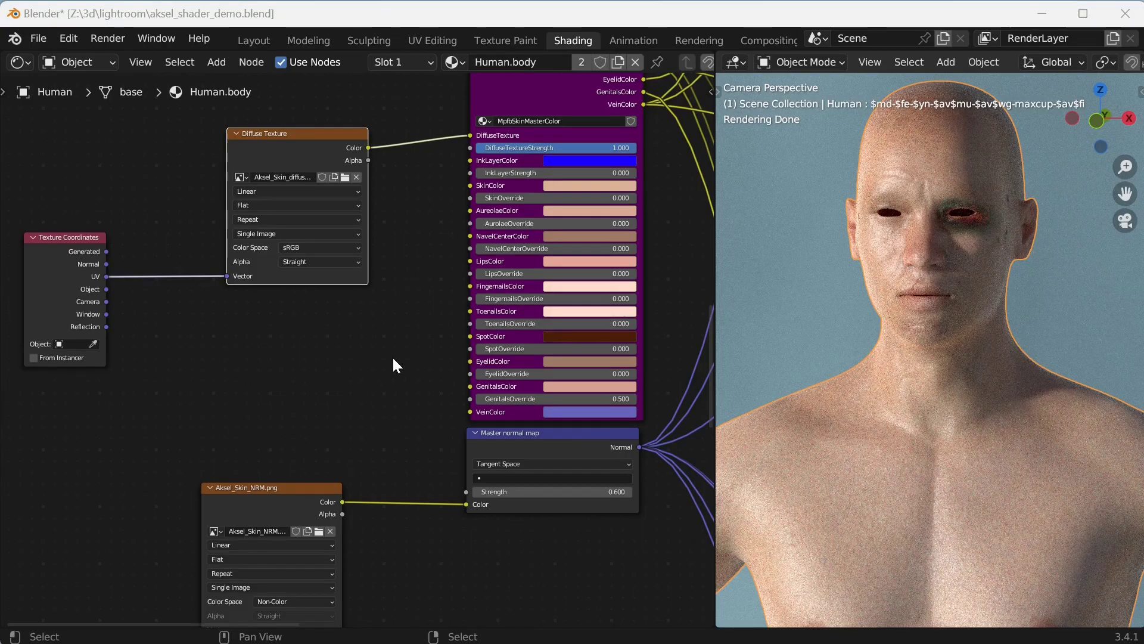
Make the master SkinColor a fully saturated green at full brightness and set SkinOverride to 0.2.
{"action": "middle_click_drag", "start_coordinate": [393, 358], "coordinate": [298, 444], "text": "shift"}
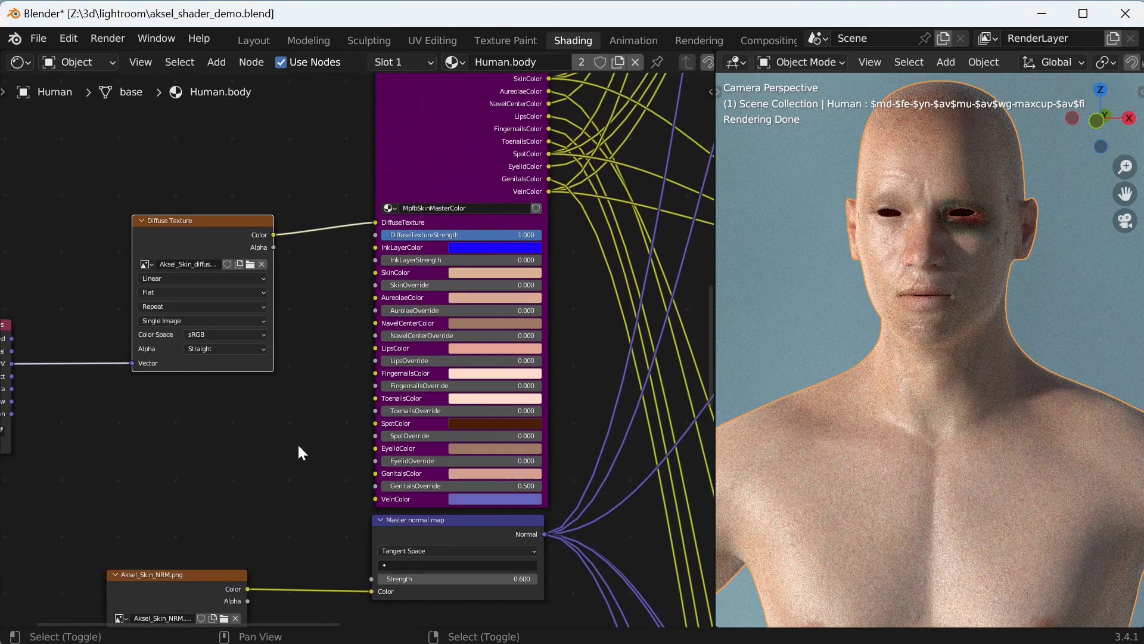
{"action": "scroll", "coordinate": [640, 308], "scroll_direction": "up", "scroll_amount": 2}
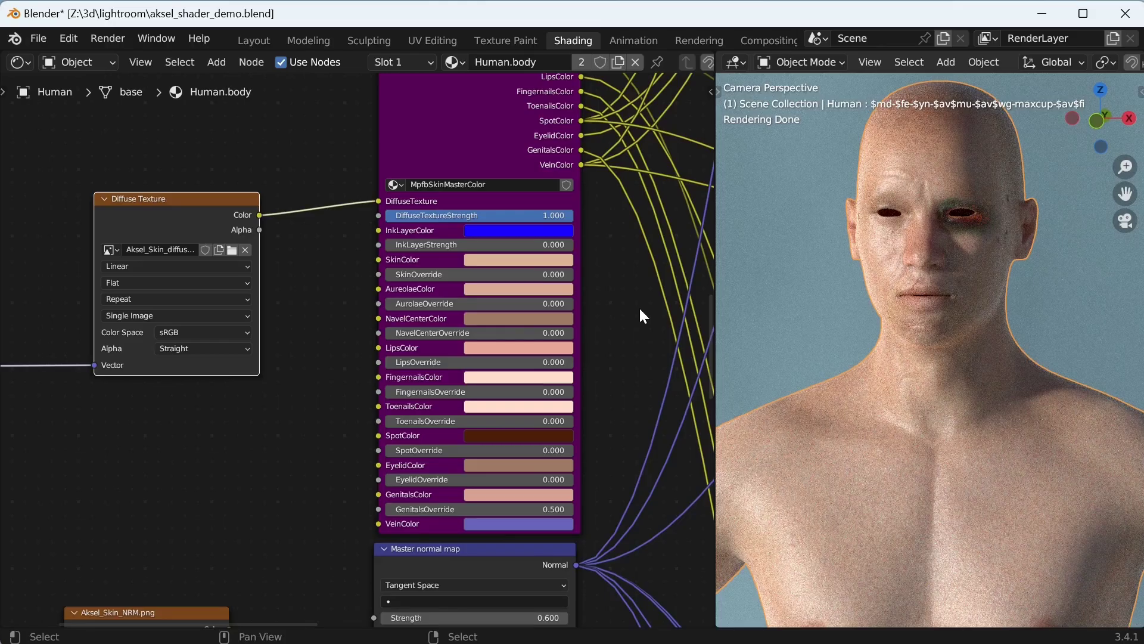
{"action": "left_click", "coordinate": [541, 260]}
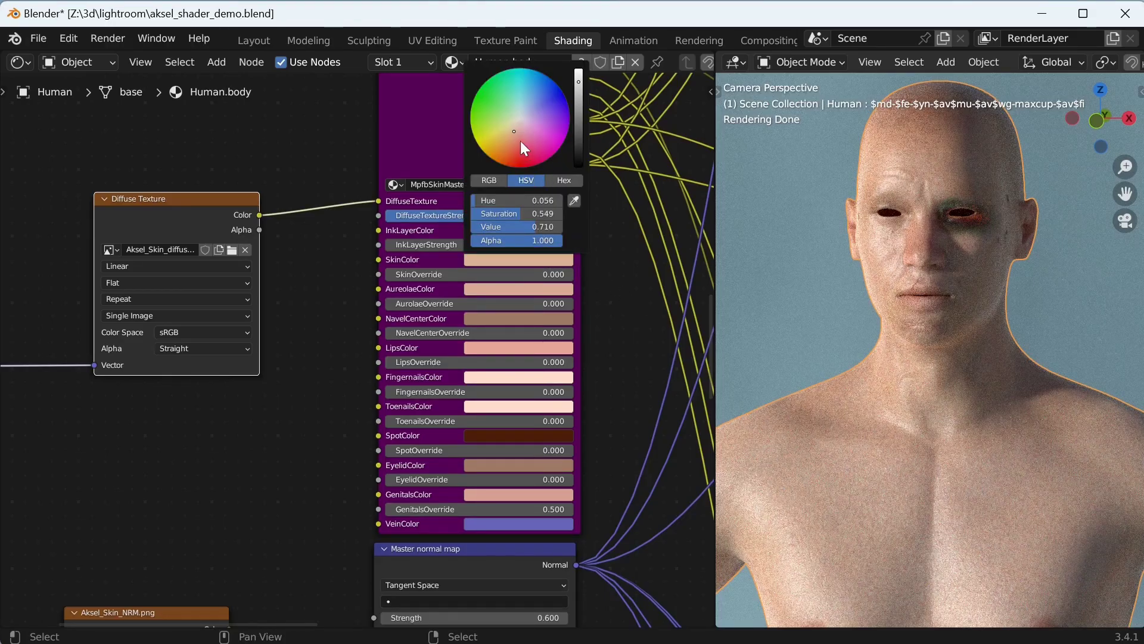
{"action": "left_click", "coordinate": [480, 87]}
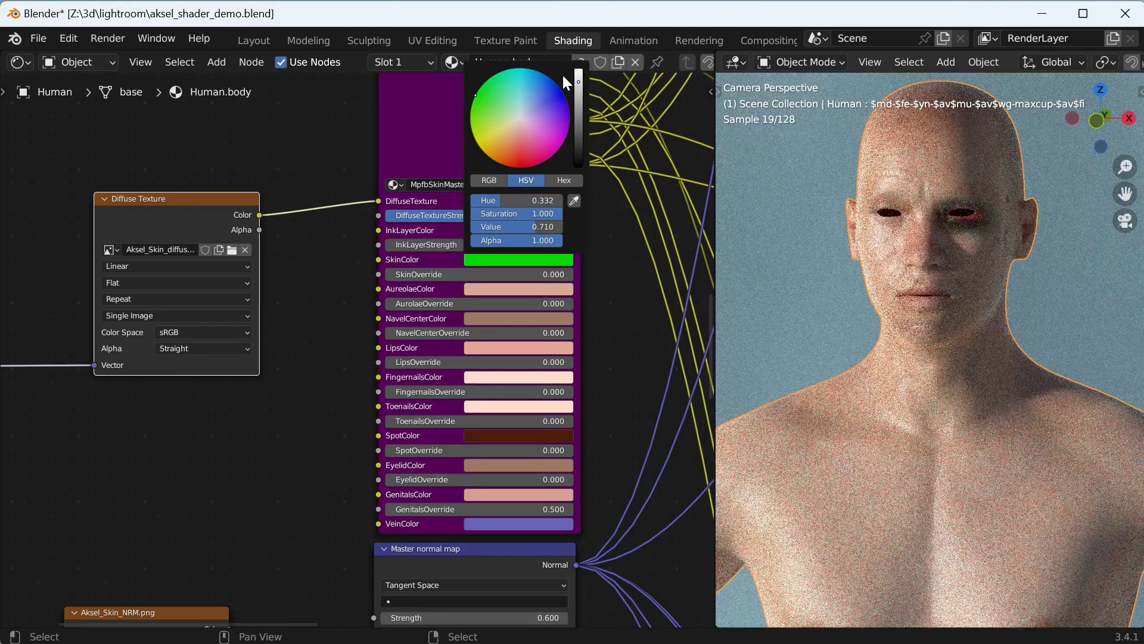
{"action": "left_click_drag", "start_coordinate": [577, 79], "coordinate": [578, 68]}
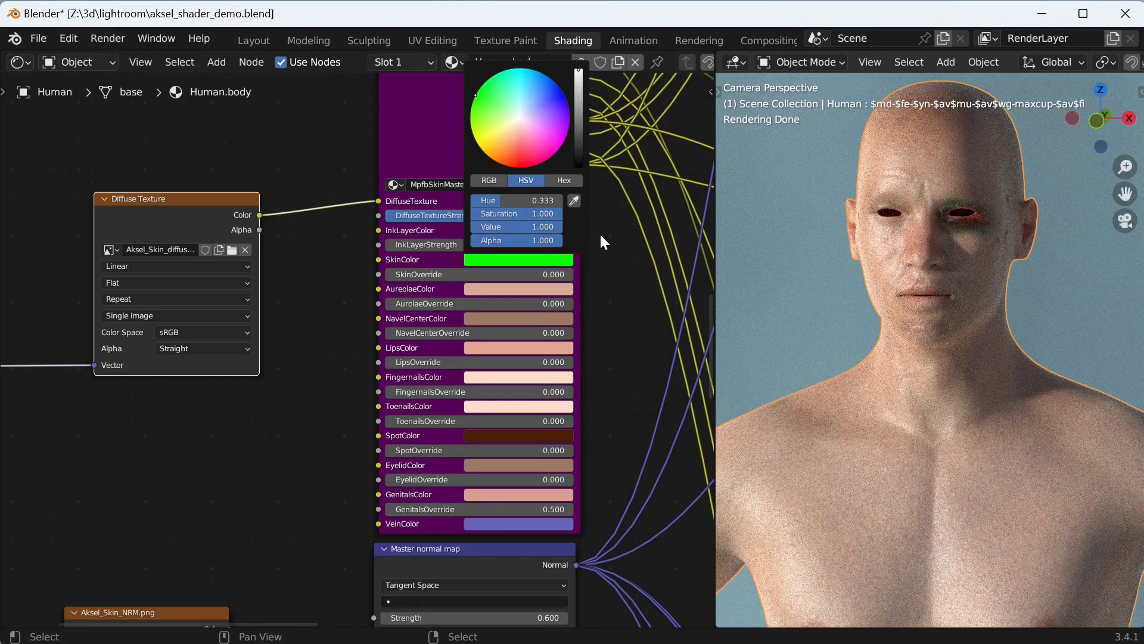
{"action": "left_click", "coordinate": [473, 275]}
{"action": "type", "text": "0.2"}
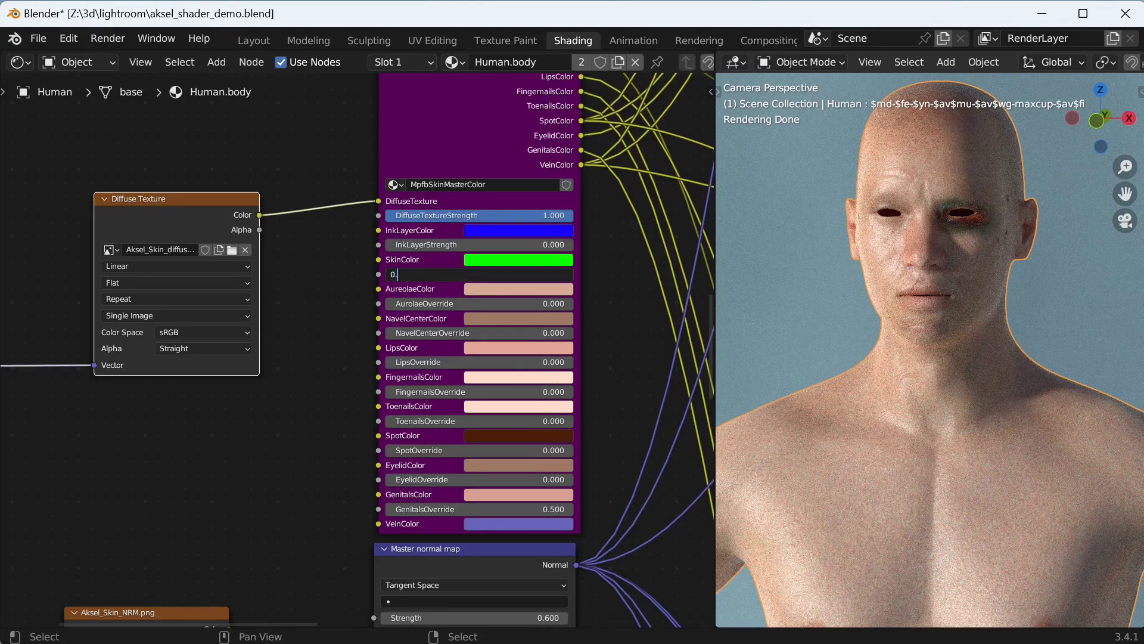
{"action": "key", "text": "Return"}
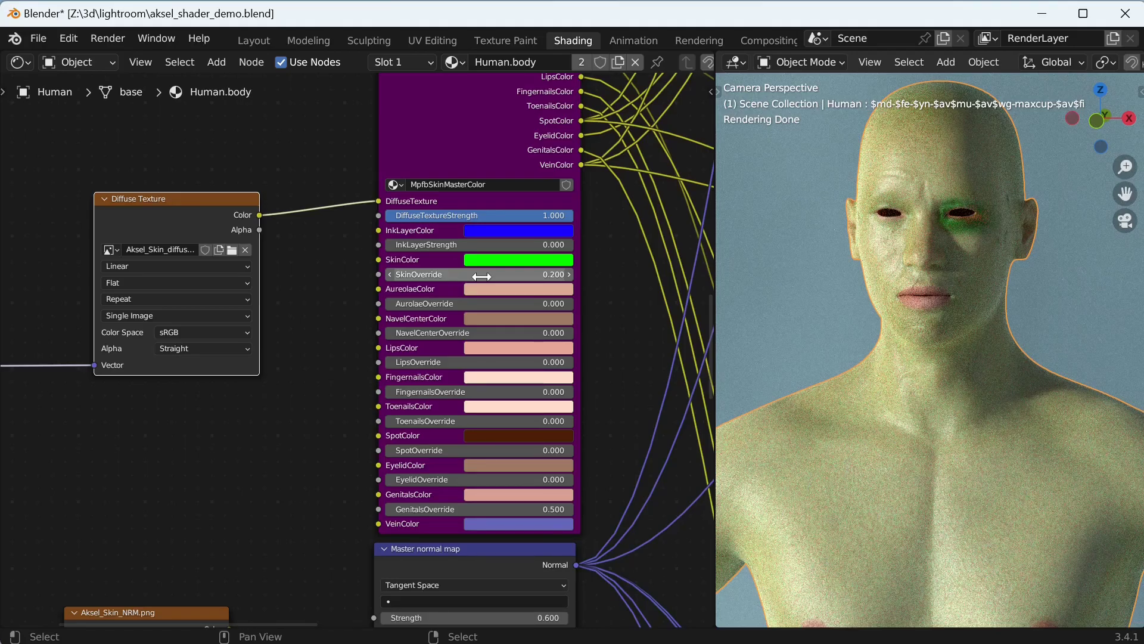
Make the master LipsColor black and set LipsOverride to 1.0.
{"action": "left_click", "coordinate": [488, 350]}
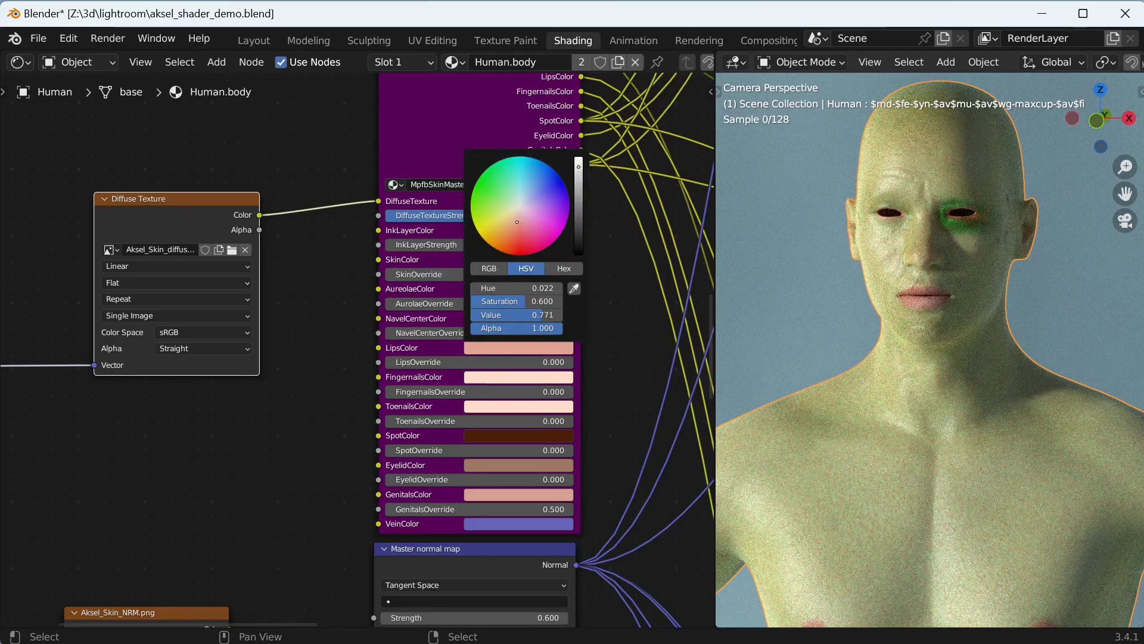
{"action": "left_click_drag", "start_coordinate": [577, 175], "coordinate": [578, 254]}
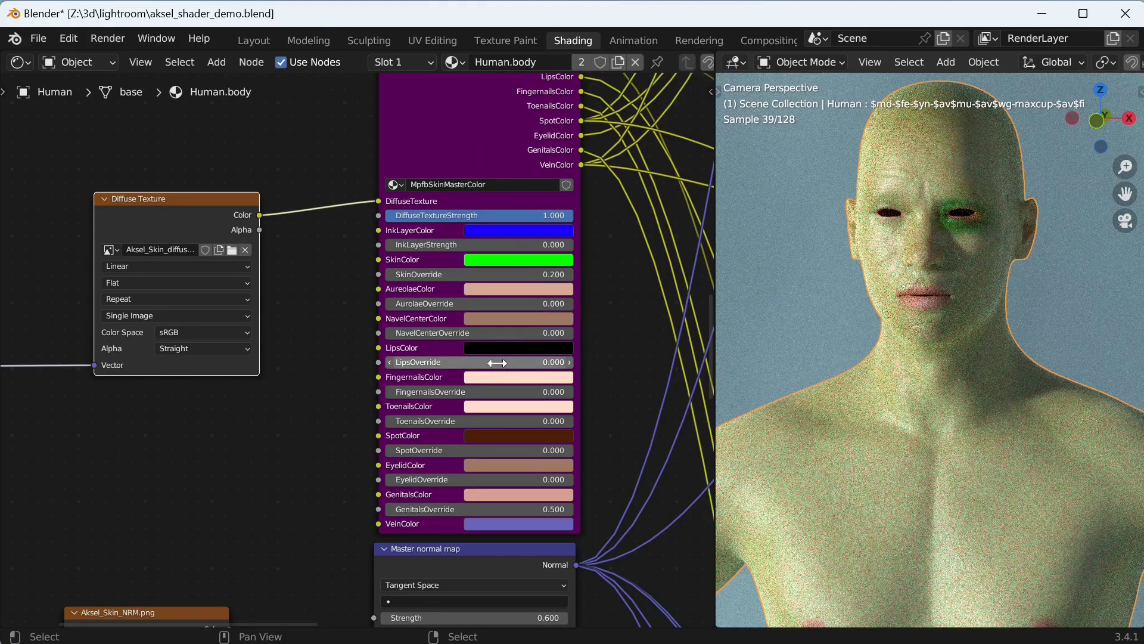
{"action": "left_click", "coordinate": [512, 365]}
{"action": "type", "text": "1.0"}
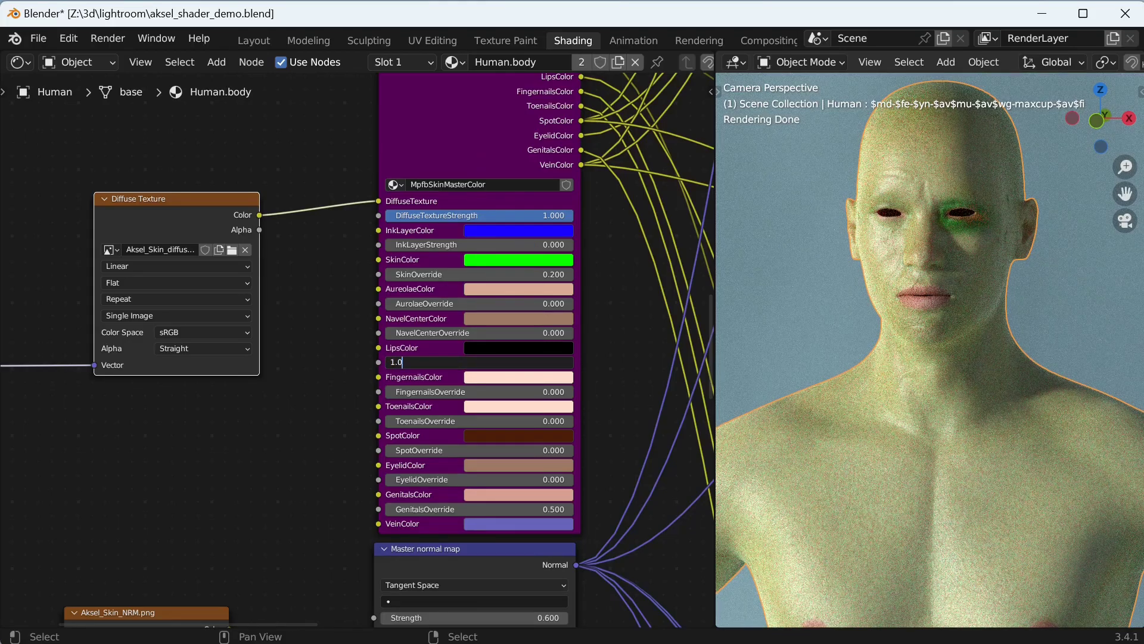
{"action": "key", "text": "Return"}
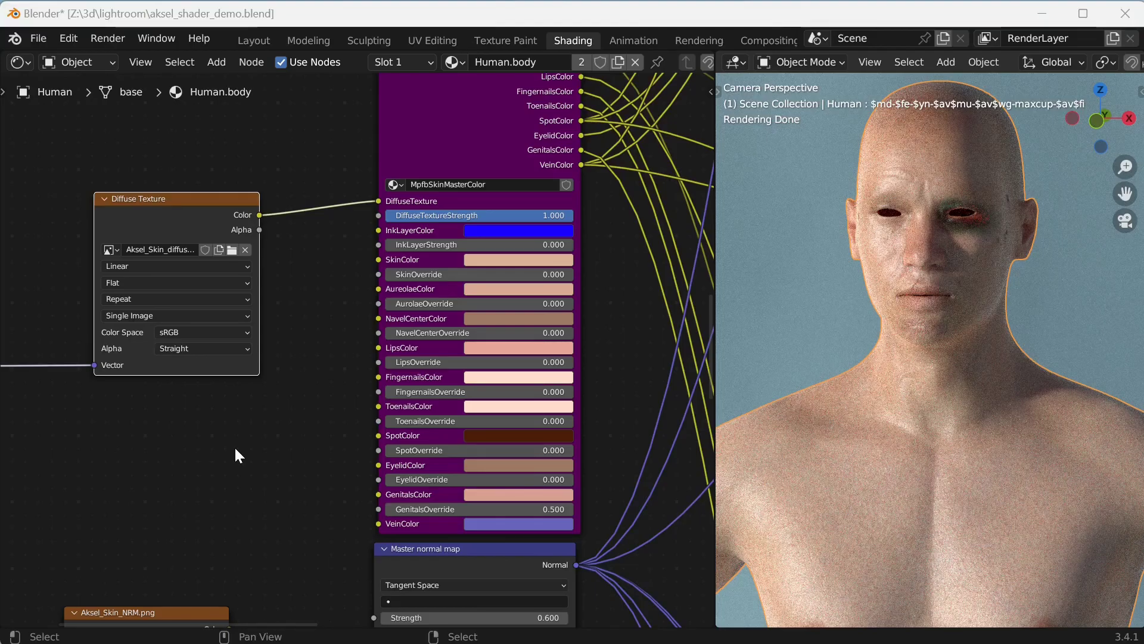
Try a DiffuseTextureStrength of 0.0 on the master color node, and return it to 1.
{"action": "left_click", "coordinate": [473, 216]}
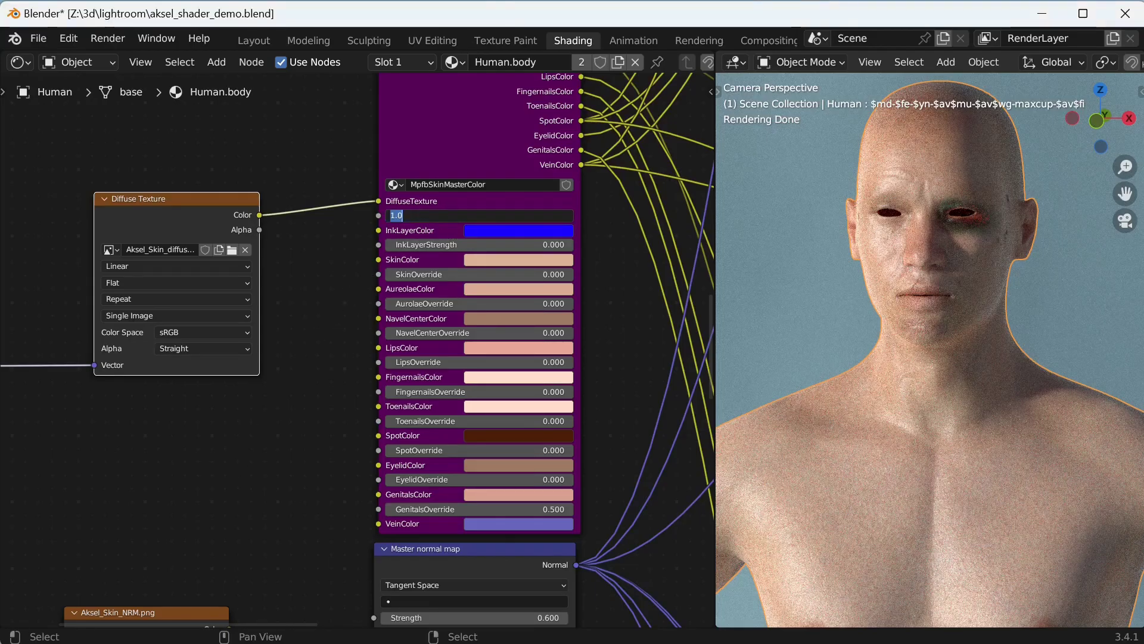
{"action": "type", "text": "0.0"}
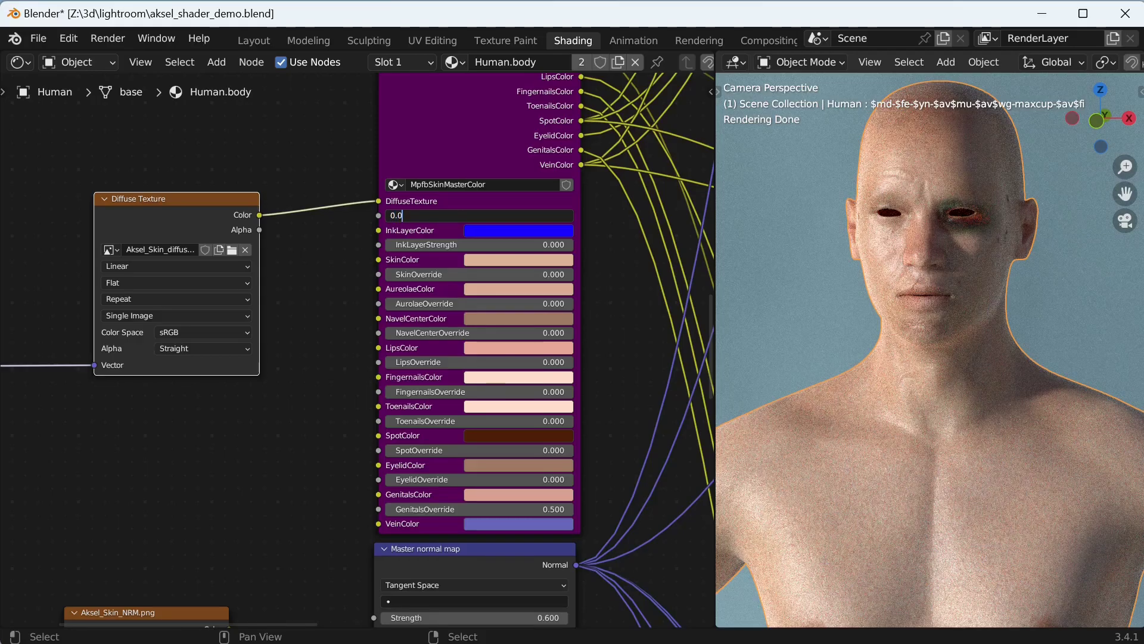
{"action": "key", "text": "Return"}
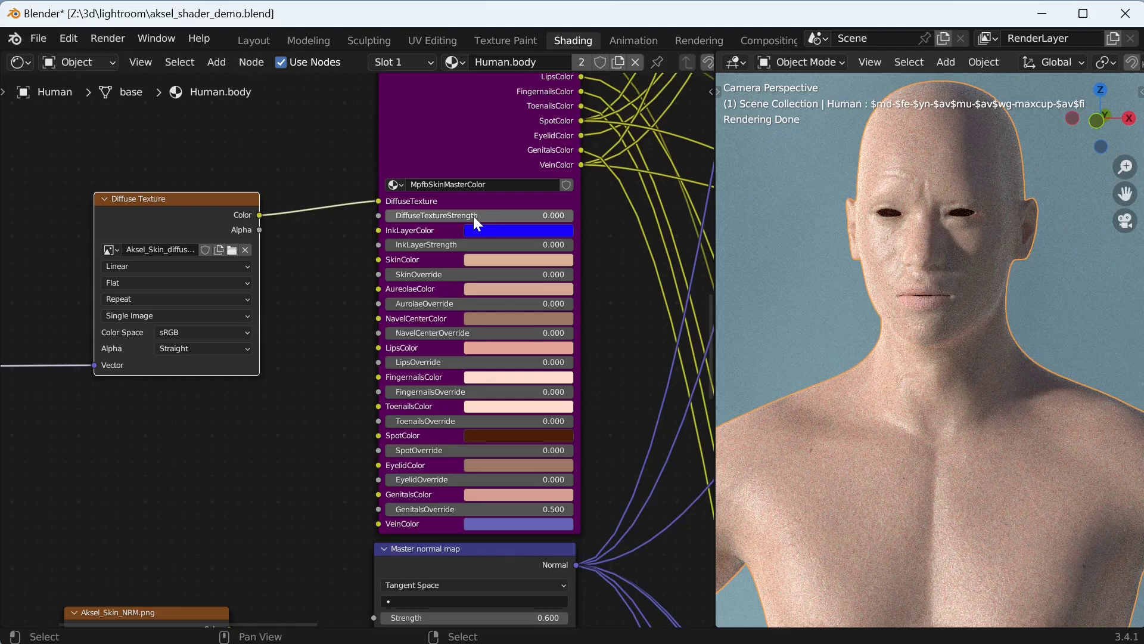
{"action": "left_click", "coordinate": [473, 216]}
{"action": "type", "text": "1"}
{"action": "key", "text": "Return"}
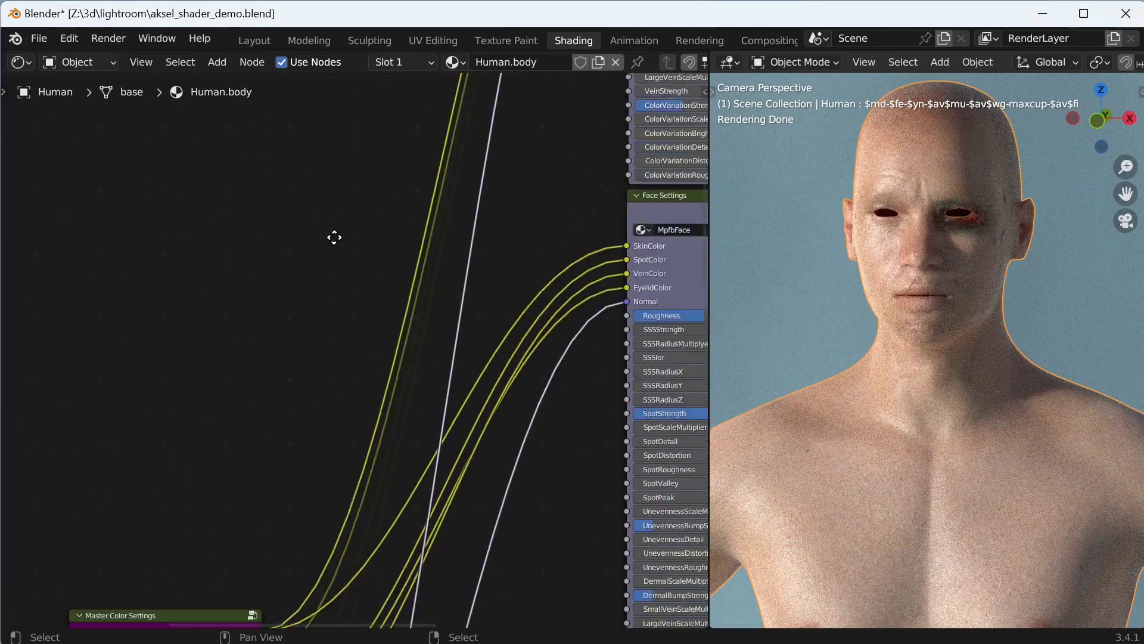
Set the Roughness of the Face Settings node to 0 and examine the rendered face up close.
{"action": "middle_click_drag", "start_coordinate": [334, 237], "coordinate": [145, 142]}
{"action": "middle_click_drag", "start_coordinate": [174, 429], "coordinate": [116, 380]}
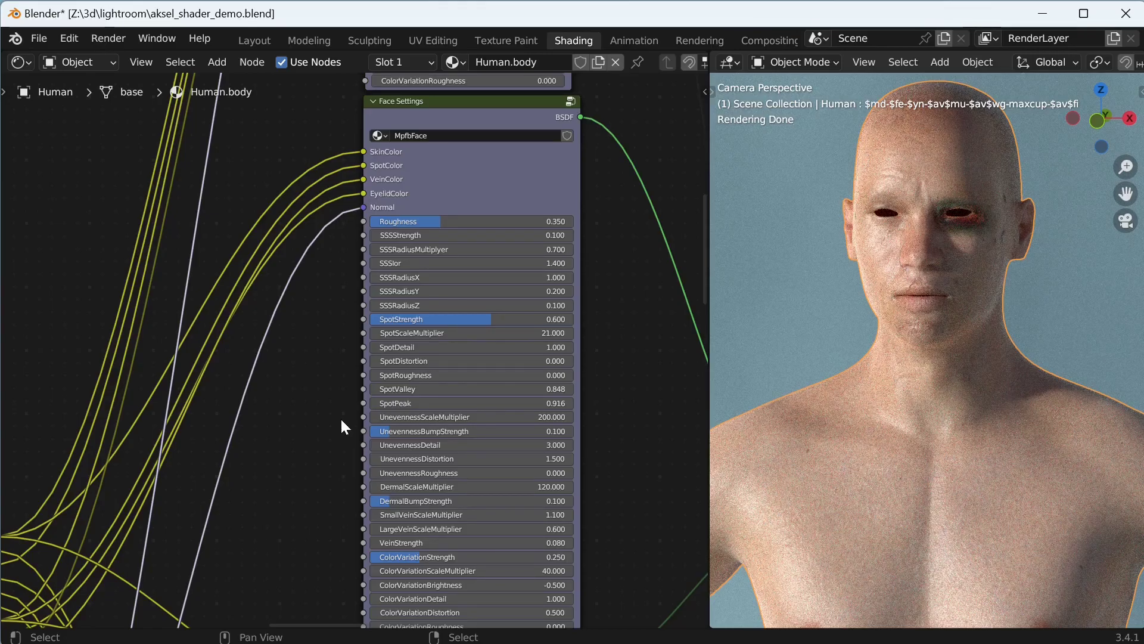
{"action": "left_click", "coordinate": [445, 222]}
{"action": "type", "text": "0"}
{"action": "key", "text": "Return"}
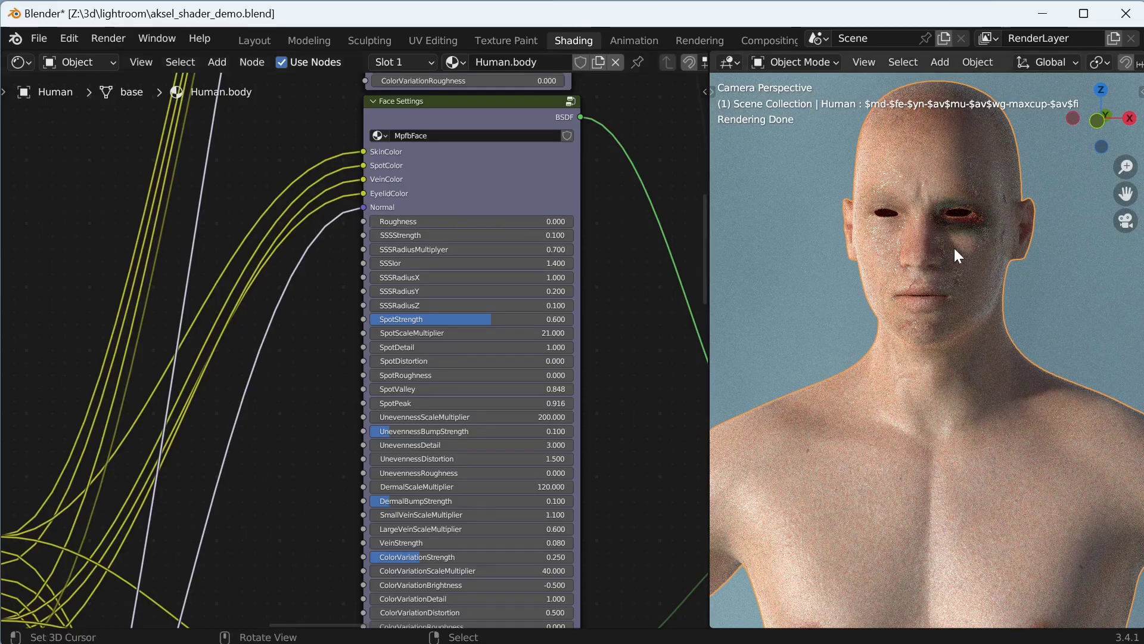
{"action": "scroll", "coordinate": [972, 256], "scroll_direction": "up", "scroll_amount": 5}
{"action": "middle_click_drag", "start_coordinate": [971, 255], "coordinate": [998, 480], "text": "shift"}
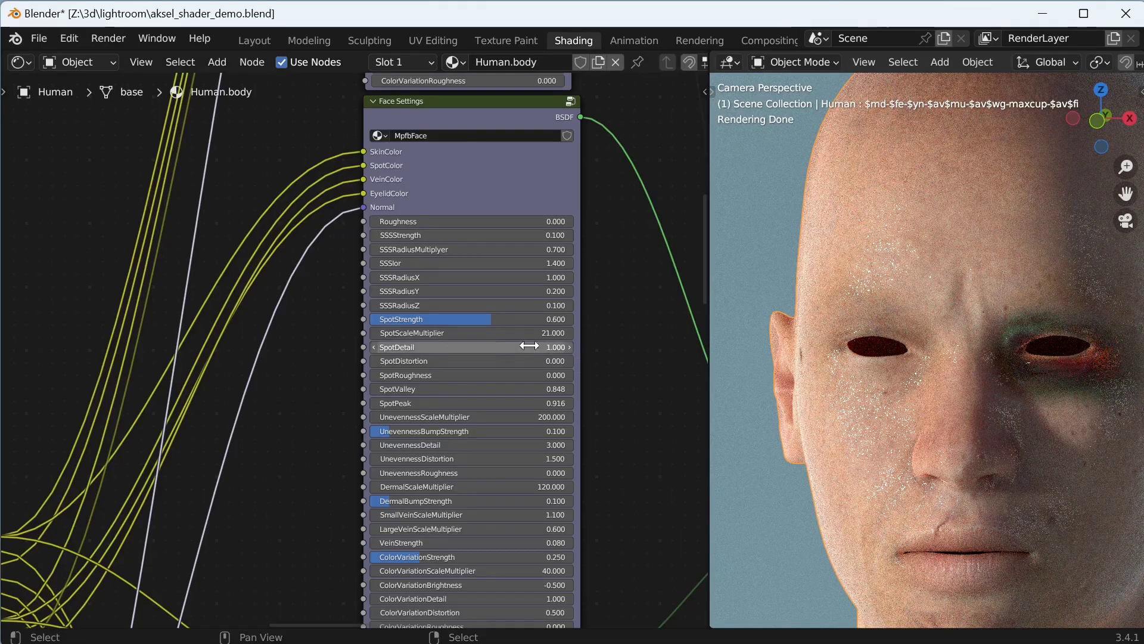
Try a Roughness of 1 on the Face Settings node, and return it to 0.35.
{"action": "left_click", "coordinate": [471, 221]}
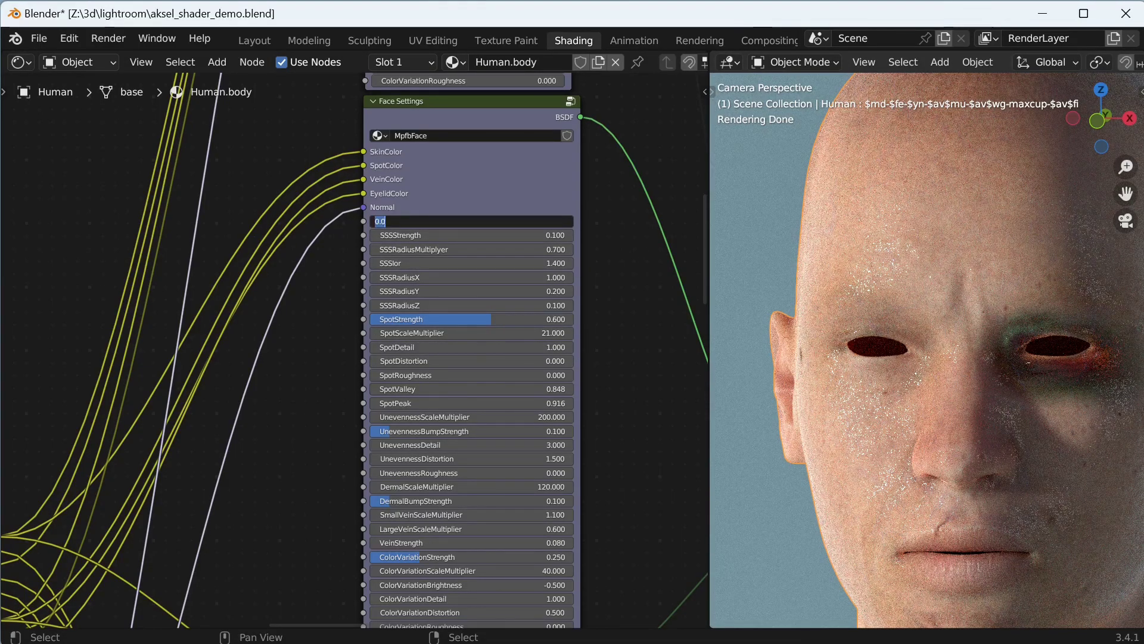
{"action": "type", "text": "1"}
{"action": "key", "text": "Return"}
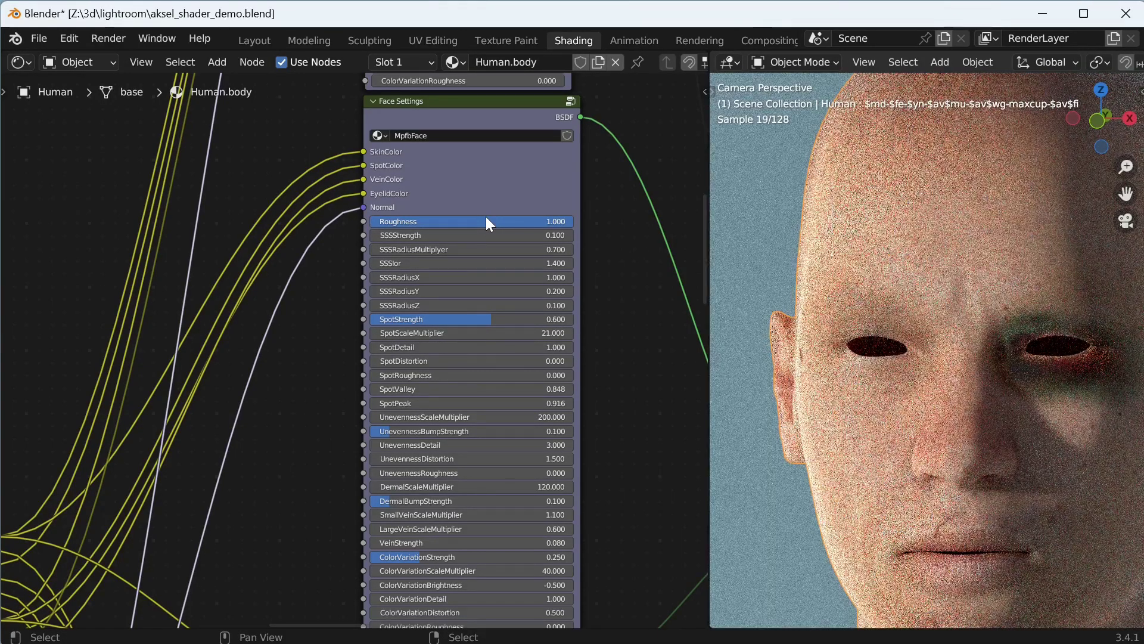
{"action": "left_click", "coordinate": [486, 218]}
{"action": "type", "text": "0.35"}
{"action": "key", "text": "Return"}
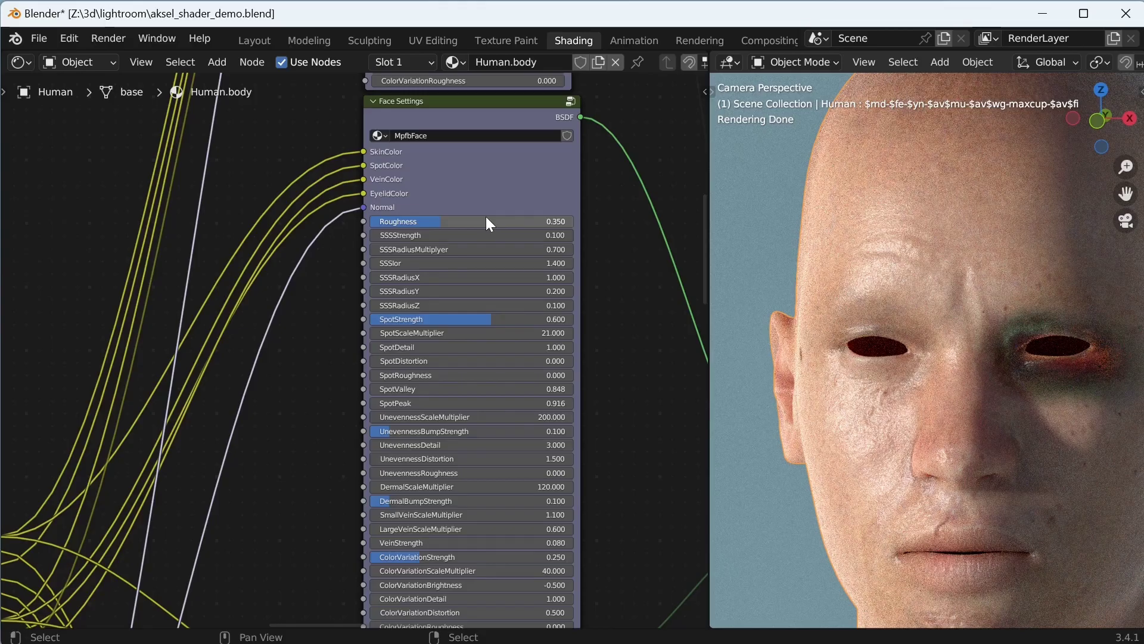
Try an SSSStrength of 1 on the Face Settings node, and return it to 0.1.
{"action": "left_click", "coordinate": [485, 235]}
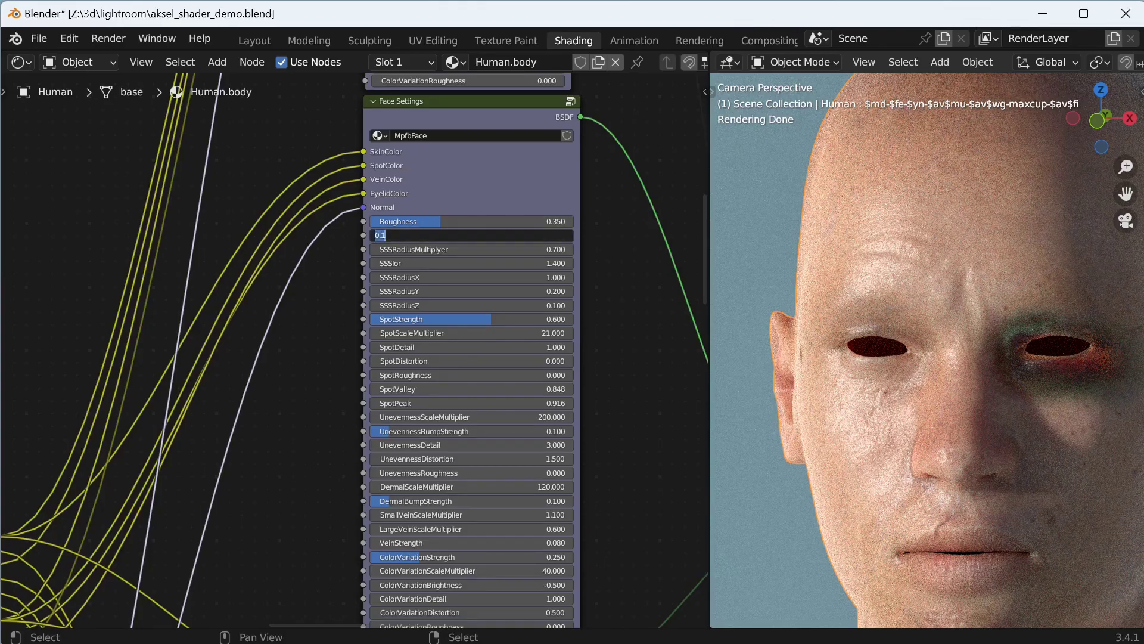
{"action": "type", "text": "1"}
{"action": "key", "text": "Return"}
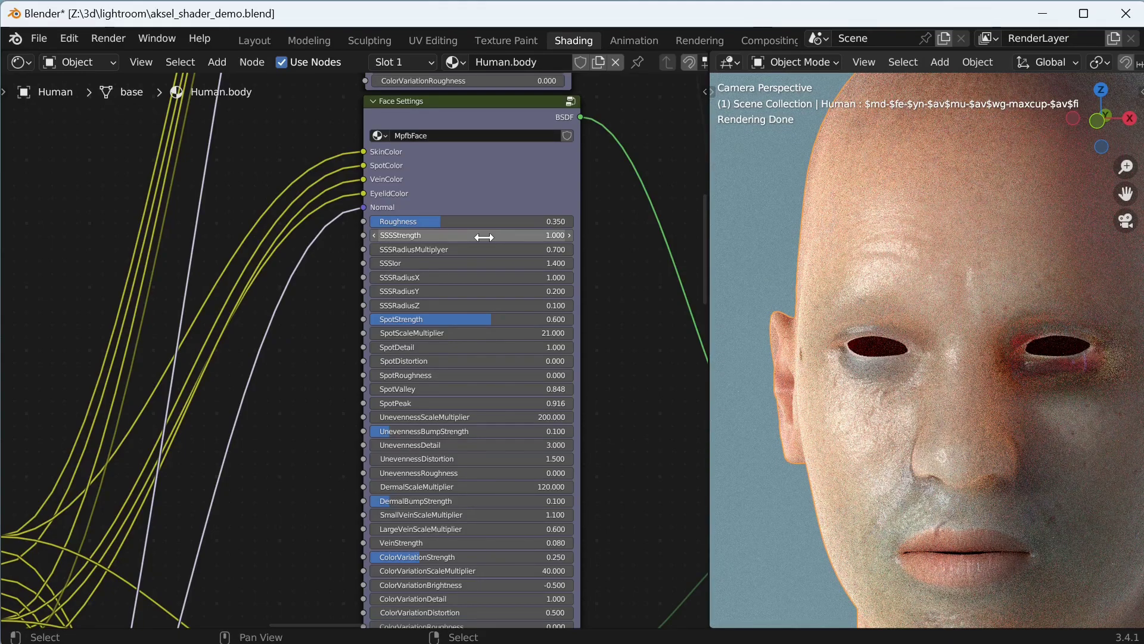
{"action": "left_click", "coordinate": [484, 235]}
{"action": "type", "text": "0.1"}
{"action": "key", "text": "Return"}
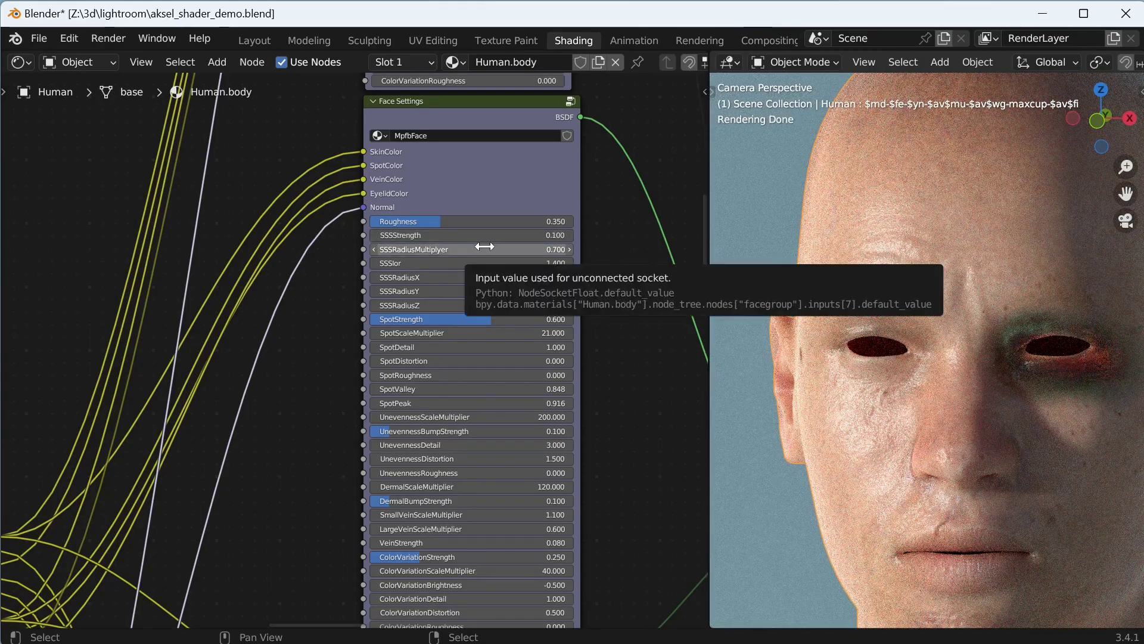
Try an SSSRadiusMultiplyer of 7 on the Face Settings node, and return it to 0.7.
{"action": "left_click", "coordinate": [483, 246]}
{"action": "type", "text": "7"}
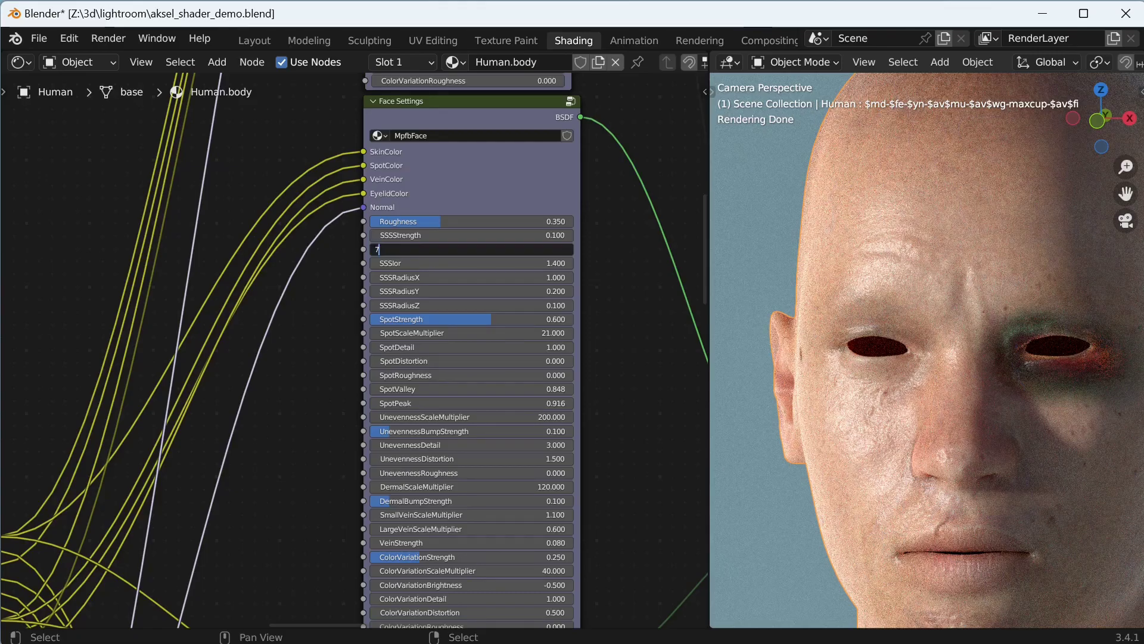
{"action": "key", "text": "Return"}
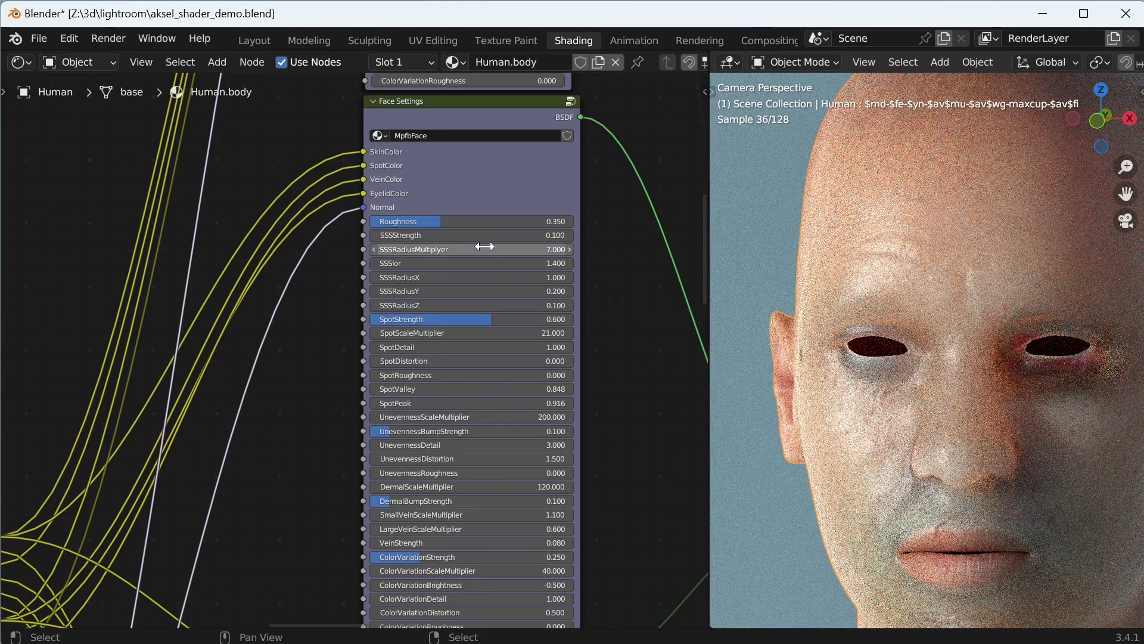
{"action": "left_click", "coordinate": [484, 247]}
{"action": "type", "text": "0.7"}
{"action": "key", "text": "Return"}
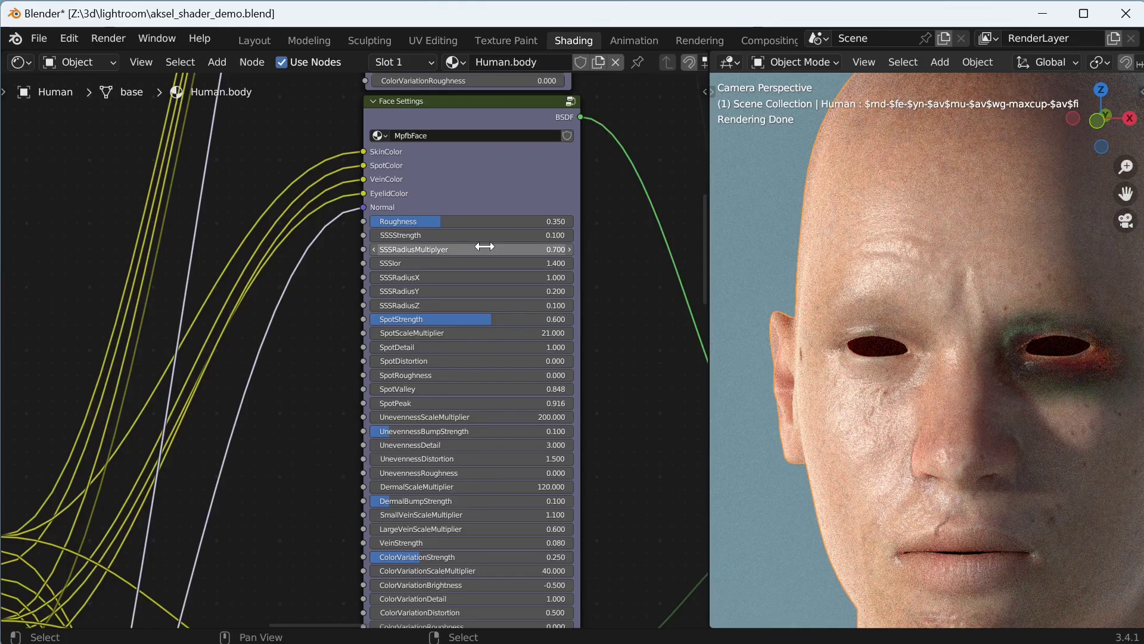
Turn subsurface scattering off on the Face Settings node with an SSSStrength of 0, and restore it to 0.1.
{"action": "left_click", "coordinate": [477, 235]}
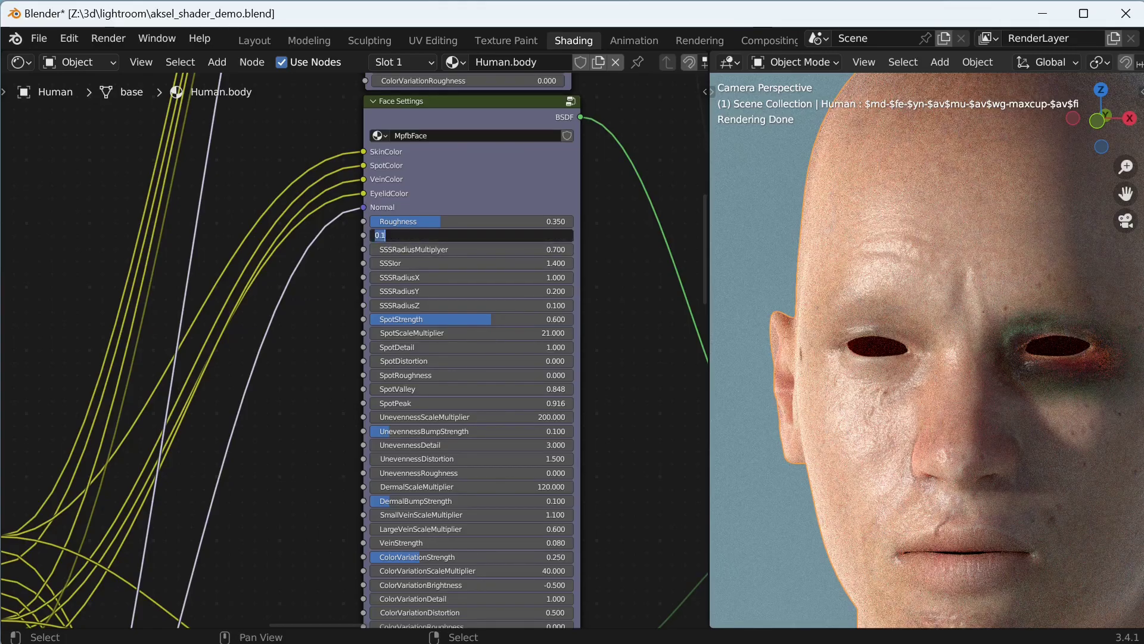
{"action": "type", "text": "0"}
{"action": "key", "text": "Return"}
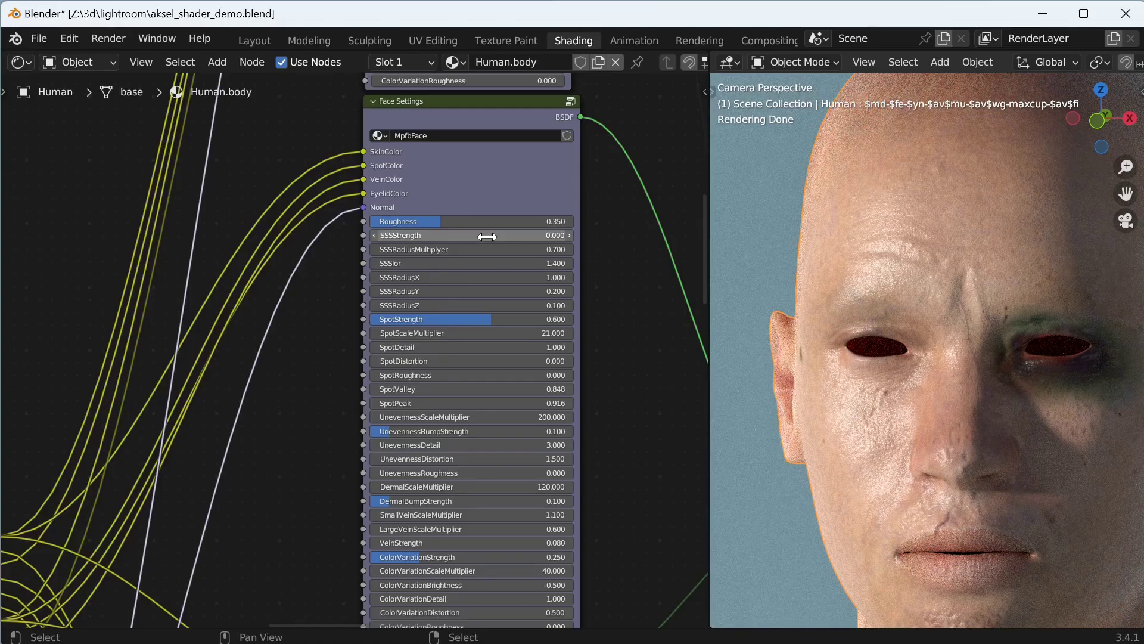
{"action": "left_click", "coordinate": [487, 237]}
{"action": "type", "text": "0.1"}
{"action": "key", "text": "Return"}
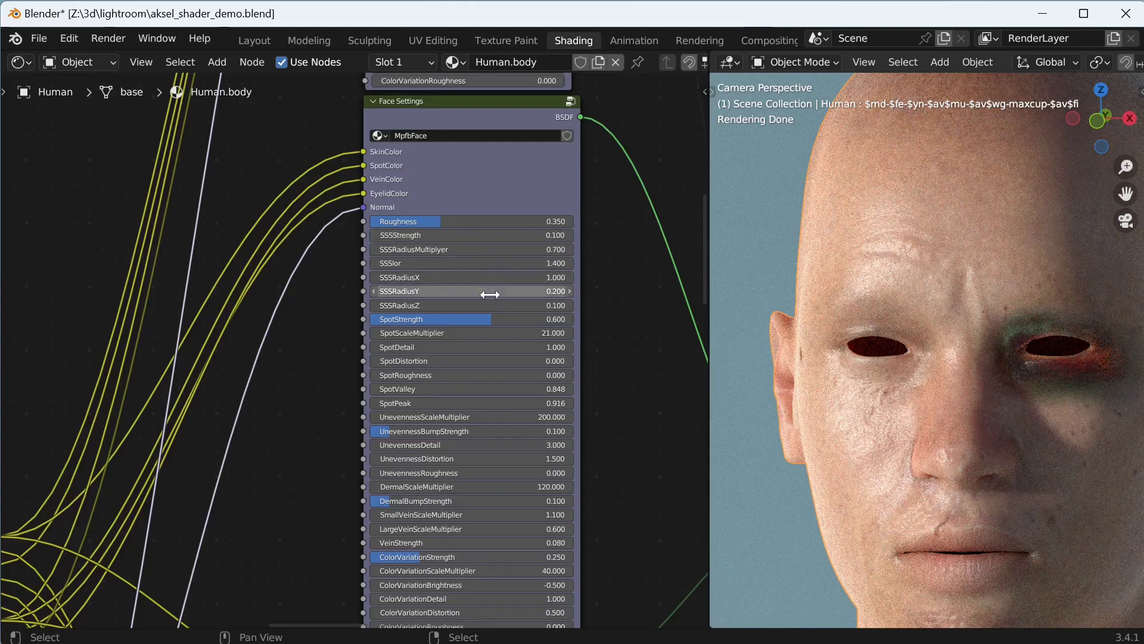
Review the remaining spot, unevenness, dermal, vein and color variation values of the Face Settings node and examine the rendered skin around the eye.
{"action": "left_click", "coordinate": [459, 338]}
{"action": "key", "text": "Return"}
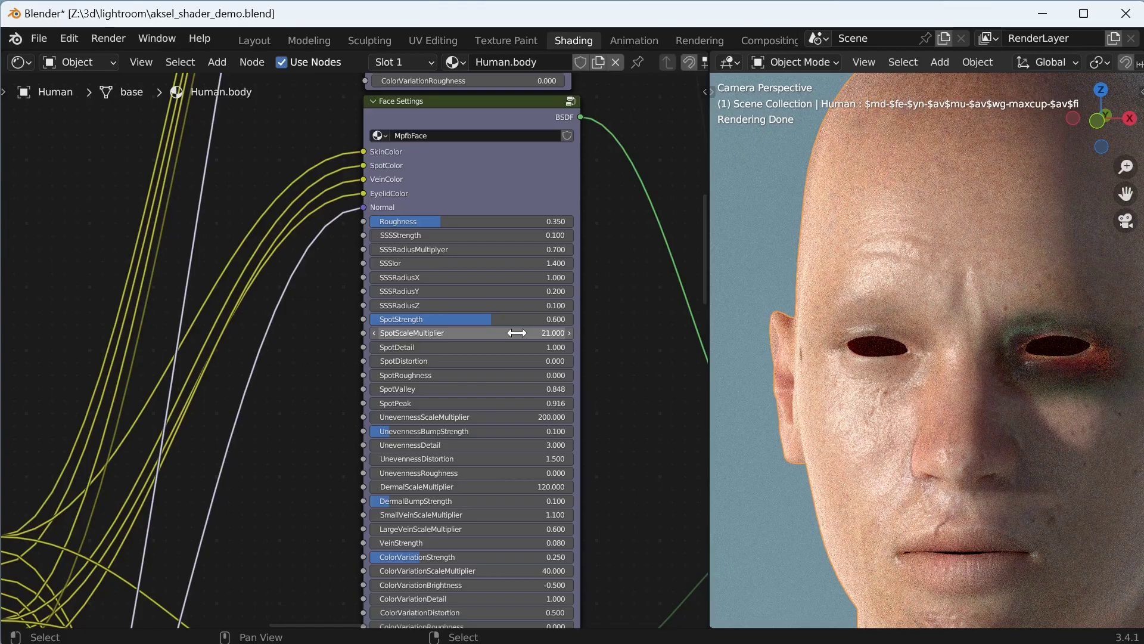
{"action": "scroll", "coordinate": [328, 276], "scroll_direction": "down", "scroll_amount": 5}
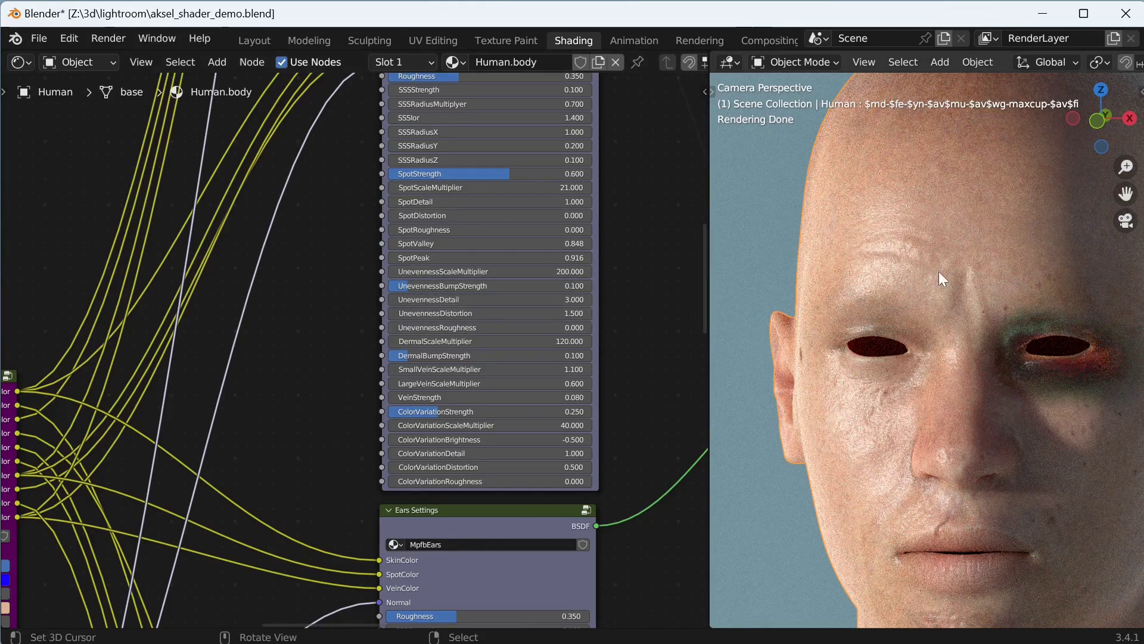
{"action": "scroll", "coordinate": [939, 273], "scroll_direction": "up", "scroll_amount": 3}
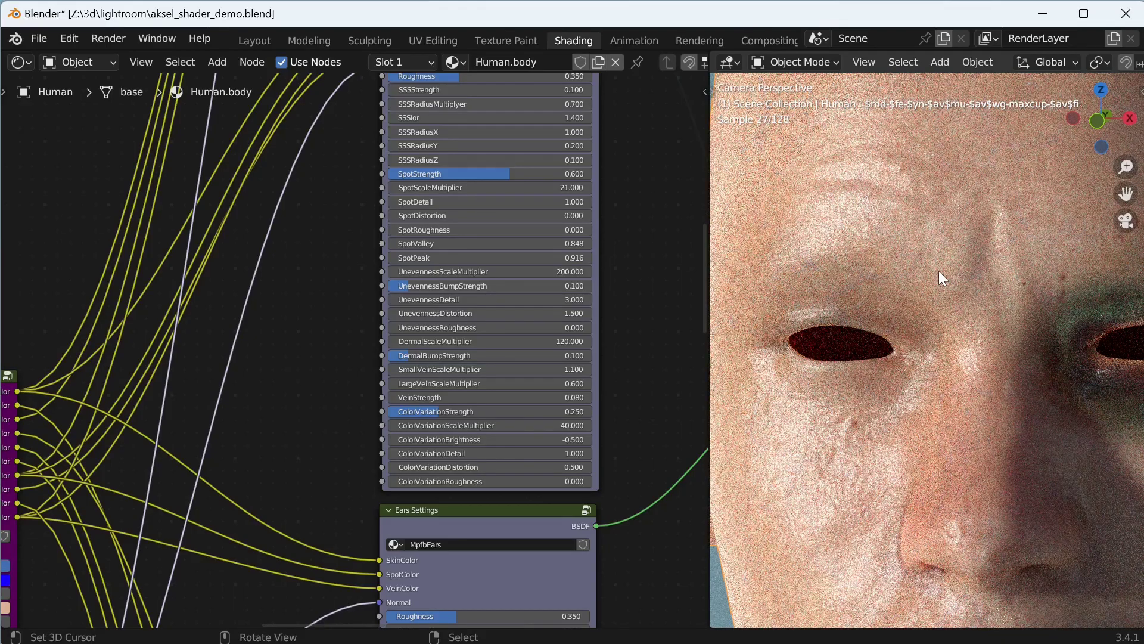
{"action": "scroll", "coordinate": [939, 272], "scroll_direction": "up", "scroll_amount": 1}
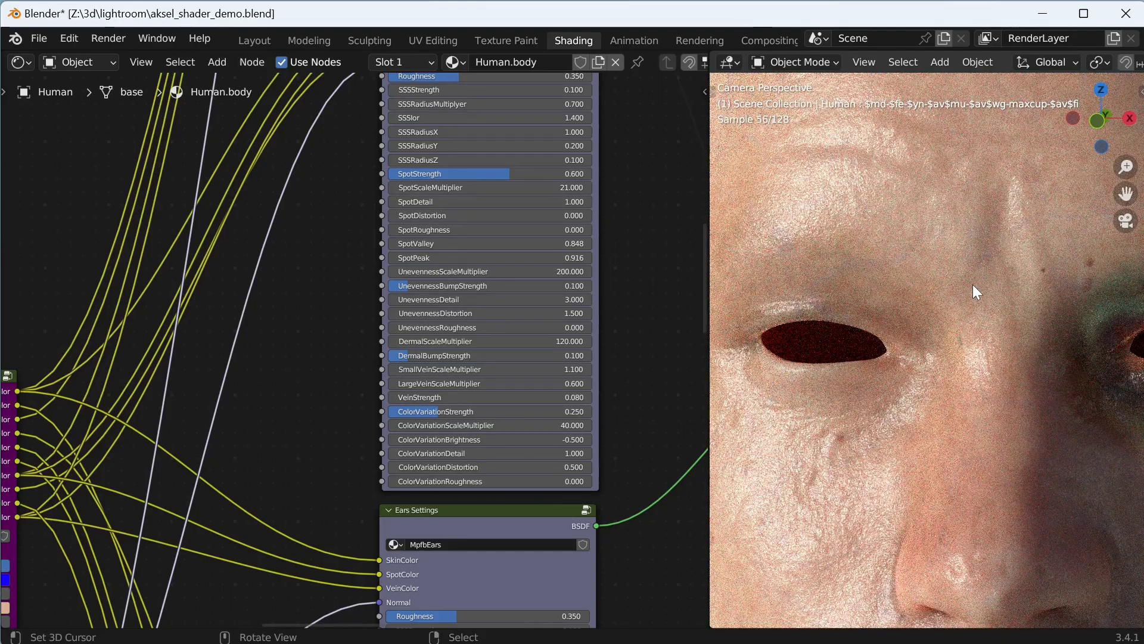
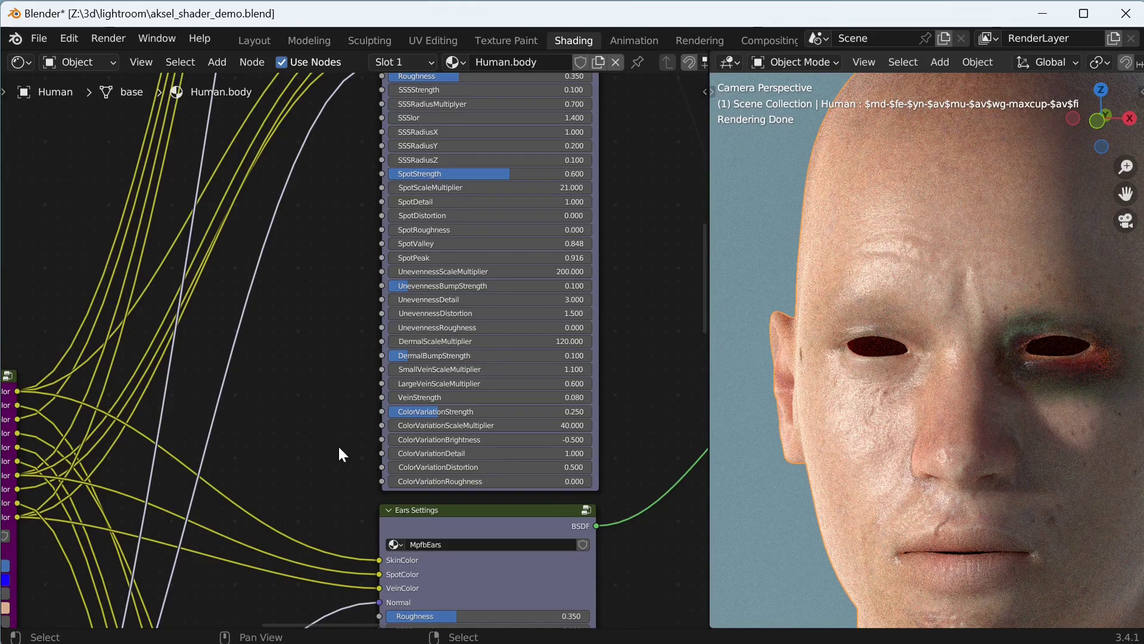
{"action": "middle_click_drag", "start_coordinate": [338, 444], "coordinate": [398, 319]}
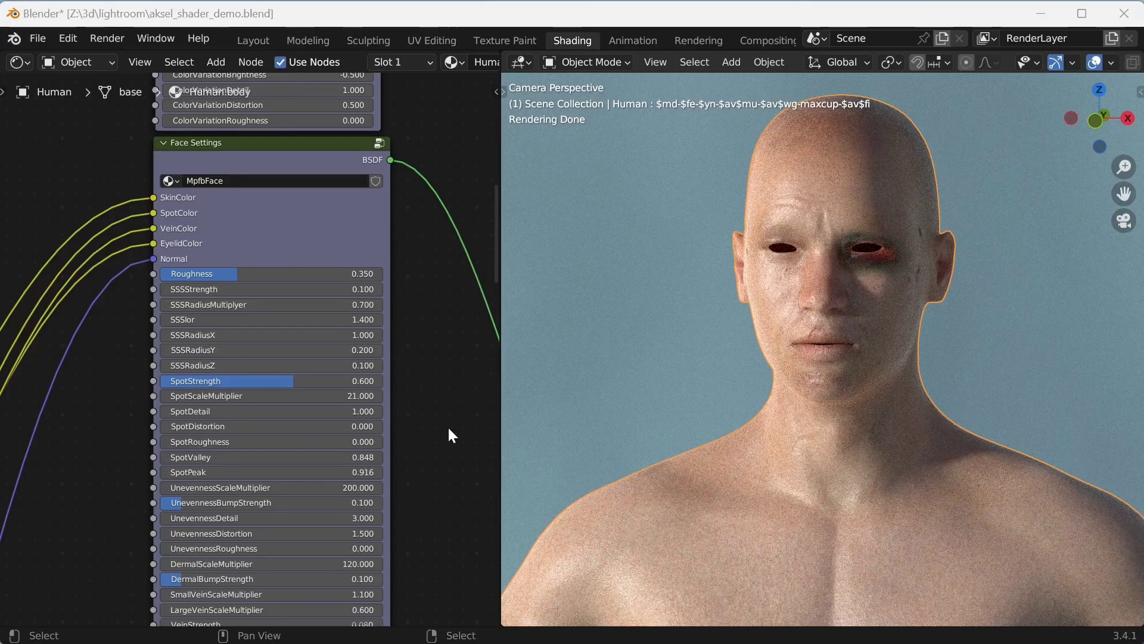
Set the UnevennessBumpStrength of the Lips Settings node to 0, with the rendered lips shown in close-up.
{"action": "middle_click_drag", "start_coordinate": [454, 553], "coordinate": [459, 487], "text": "shift"}
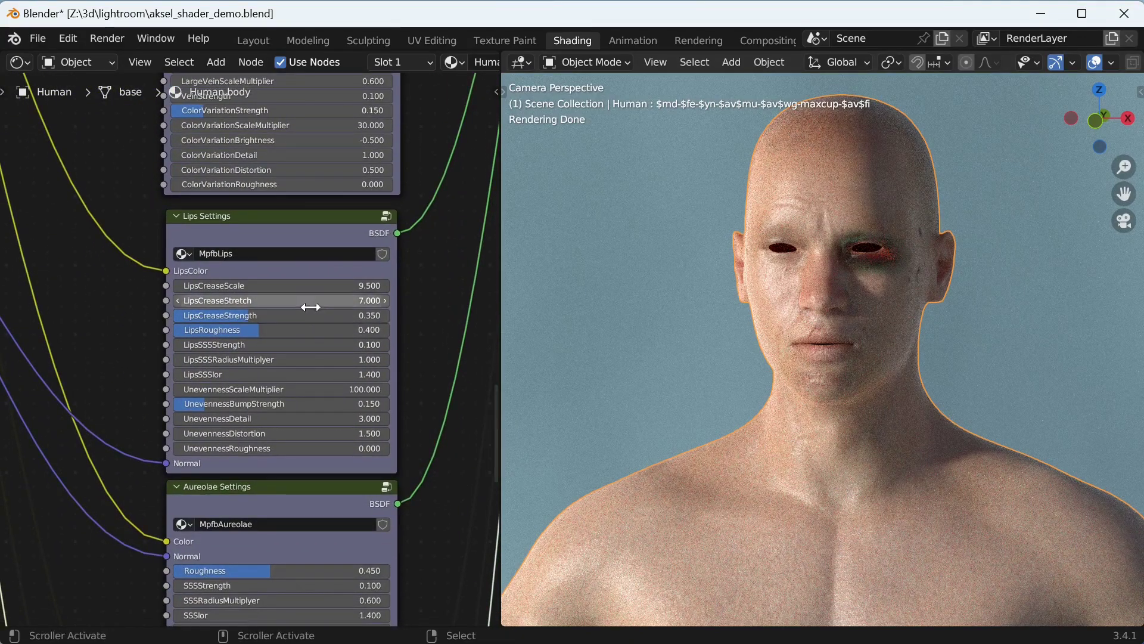
{"action": "scroll", "coordinate": [313, 310], "scroll_direction": "up", "scroll_amount": 4}
{"action": "middle_click_drag", "start_coordinate": [468, 267], "coordinate": [432, 289], "text": "shift"}
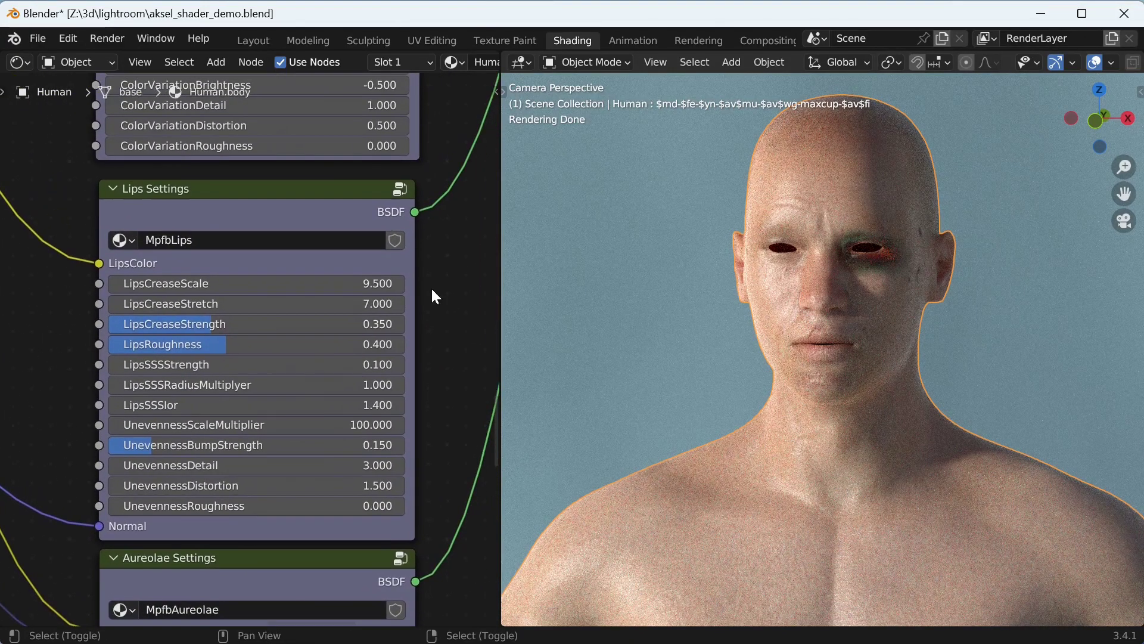
{"action": "scroll", "coordinate": [1018, 354], "scroll_direction": "up", "scroll_amount": 3}
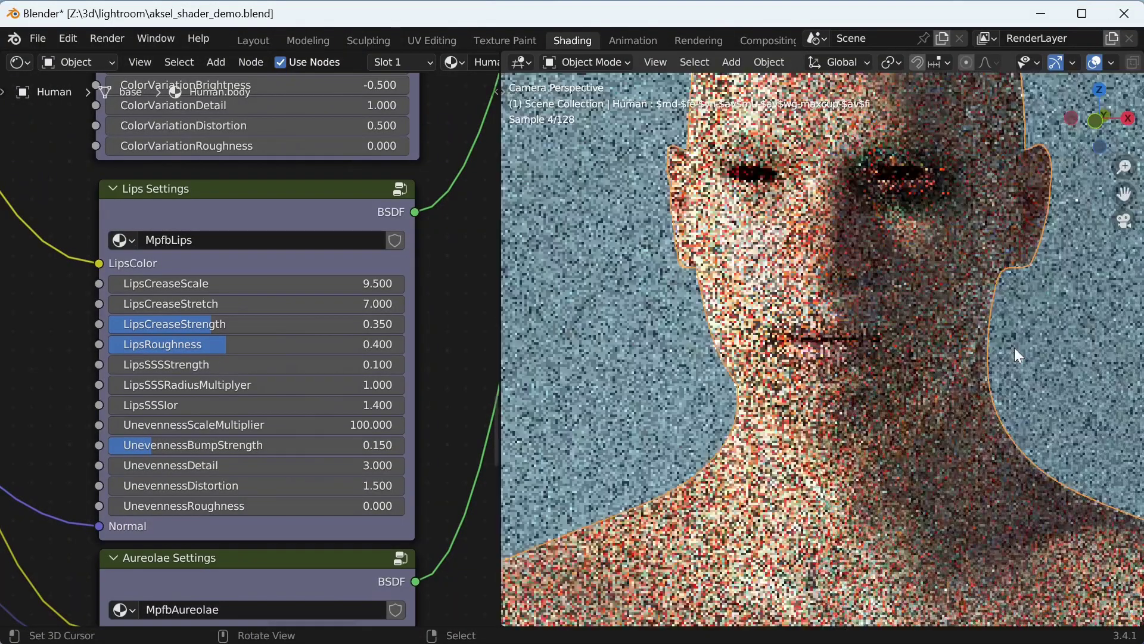
{"action": "scroll", "coordinate": [1014, 348], "scroll_direction": "up", "scroll_amount": 10}
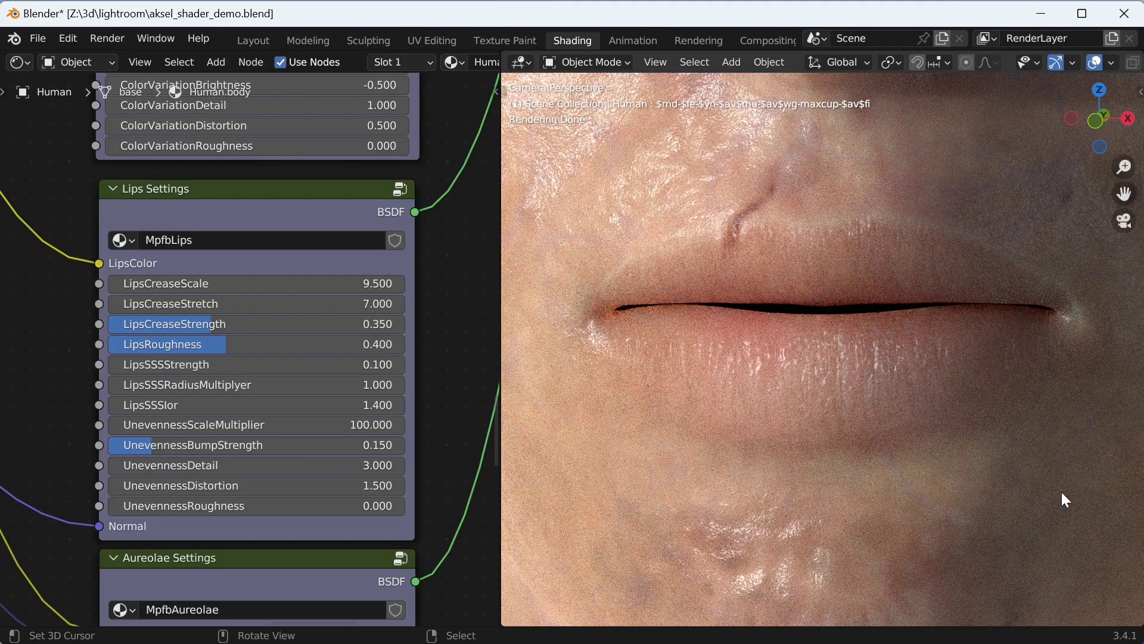
{"action": "left_click", "coordinate": [354, 444]}
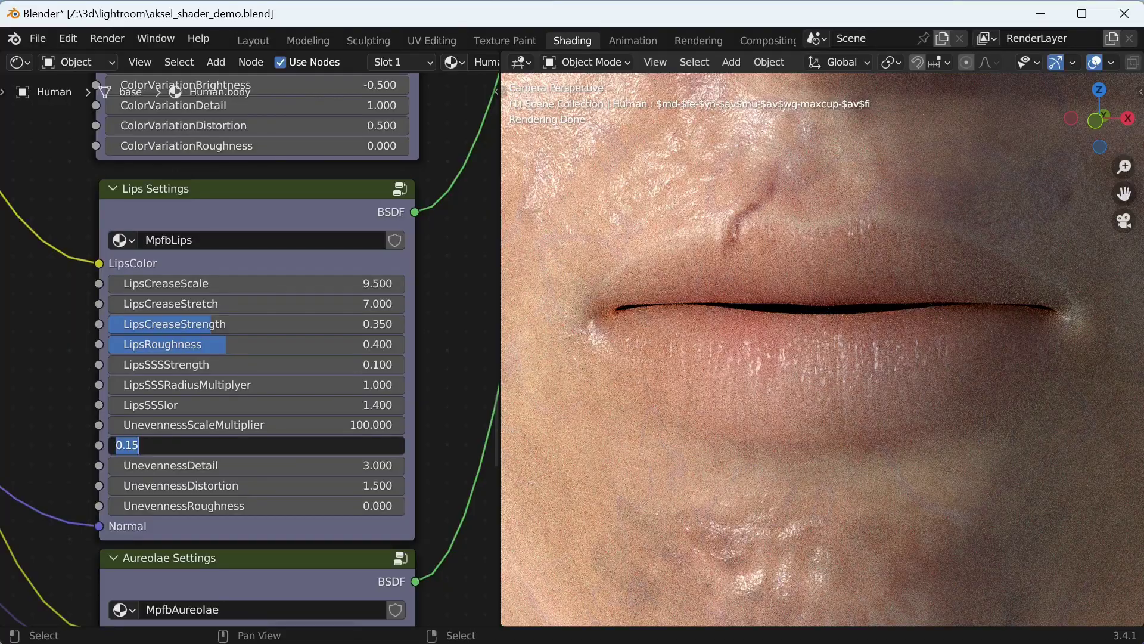
{"action": "type", "text": "0"}
{"action": "key", "text": "Return"}
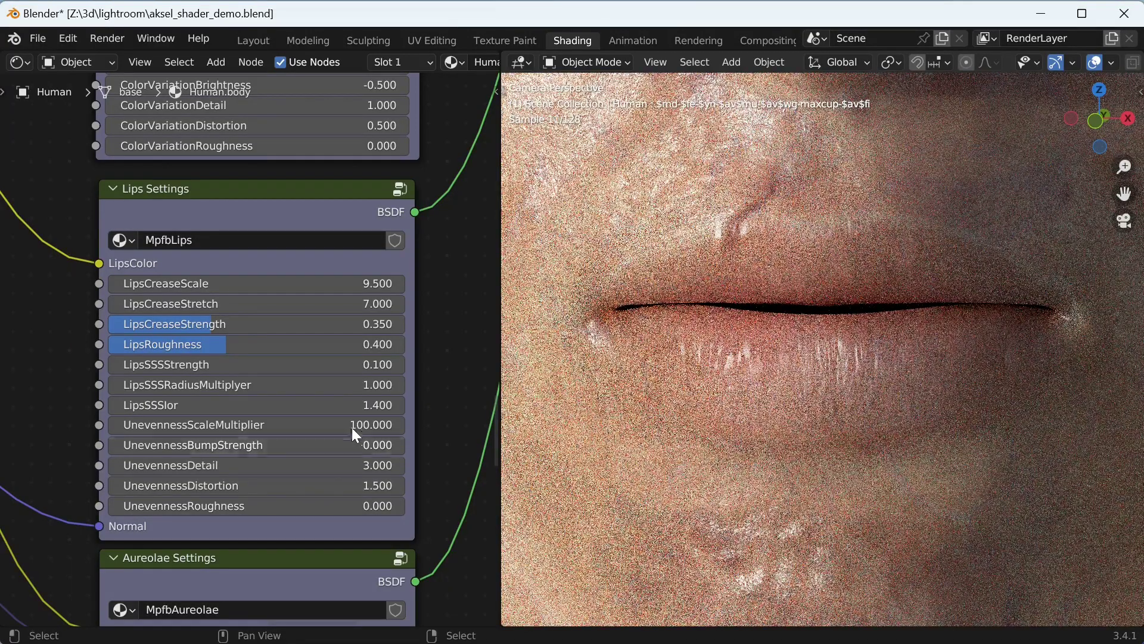
Set the LipsCreaseStrength of the Lips Settings node to 1.
{"action": "left_click", "coordinate": [358, 324]}
{"action": "type", "text": "1"}
{"action": "key", "text": "Return"}
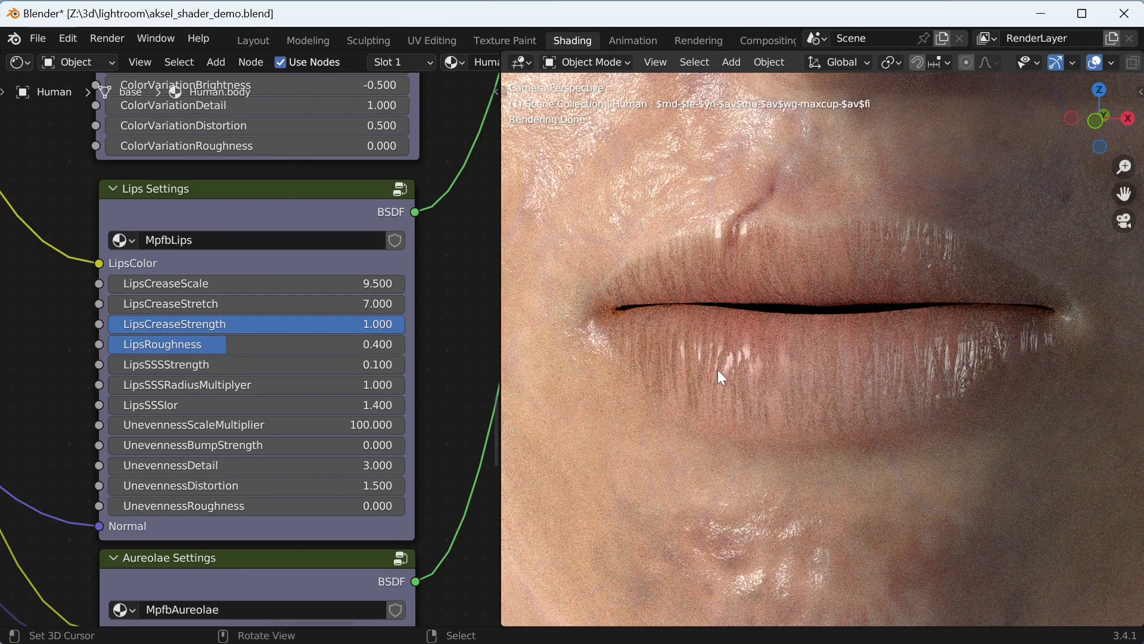
Try LipsCreaseScale values of 1 and 20 on the Lips Settings node, and set it to 9.
{"action": "left_click", "coordinate": [298, 284]}
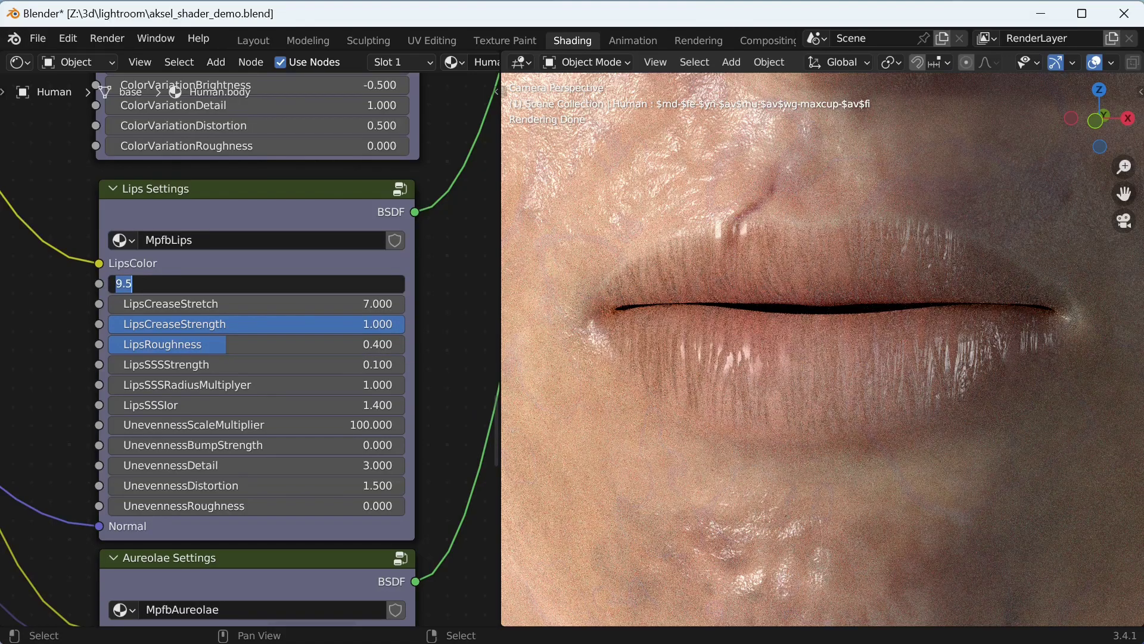
{"action": "type", "text": "1"}
{"action": "key", "text": "Return"}
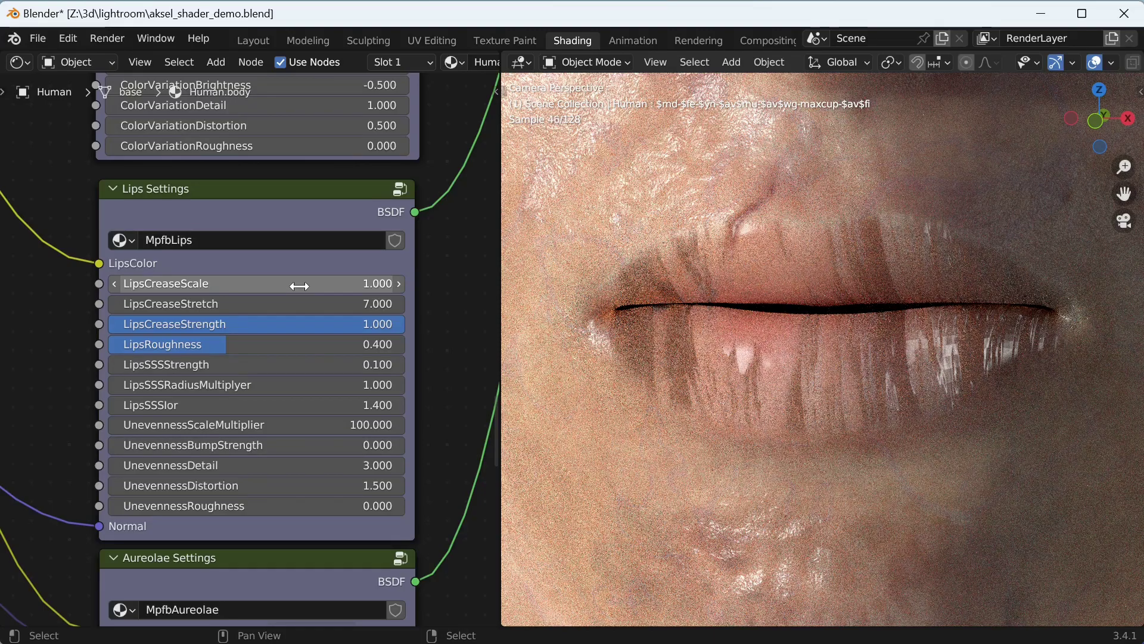
{"action": "left_click", "coordinate": [299, 283]}
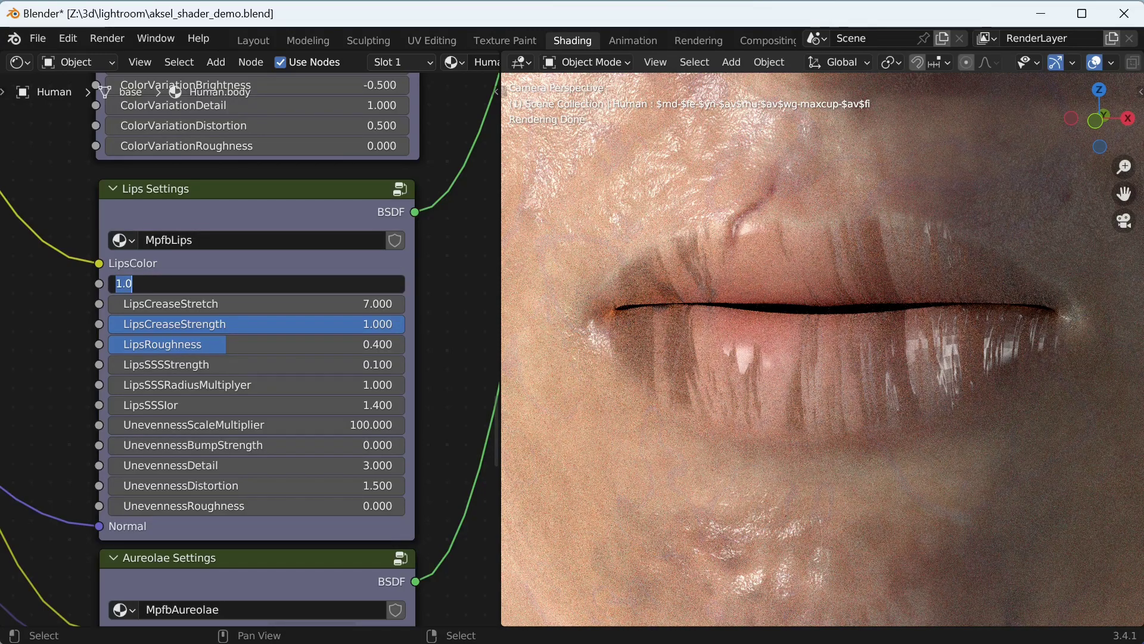
{"action": "type", "text": "20"}
{"action": "key", "text": "Return"}
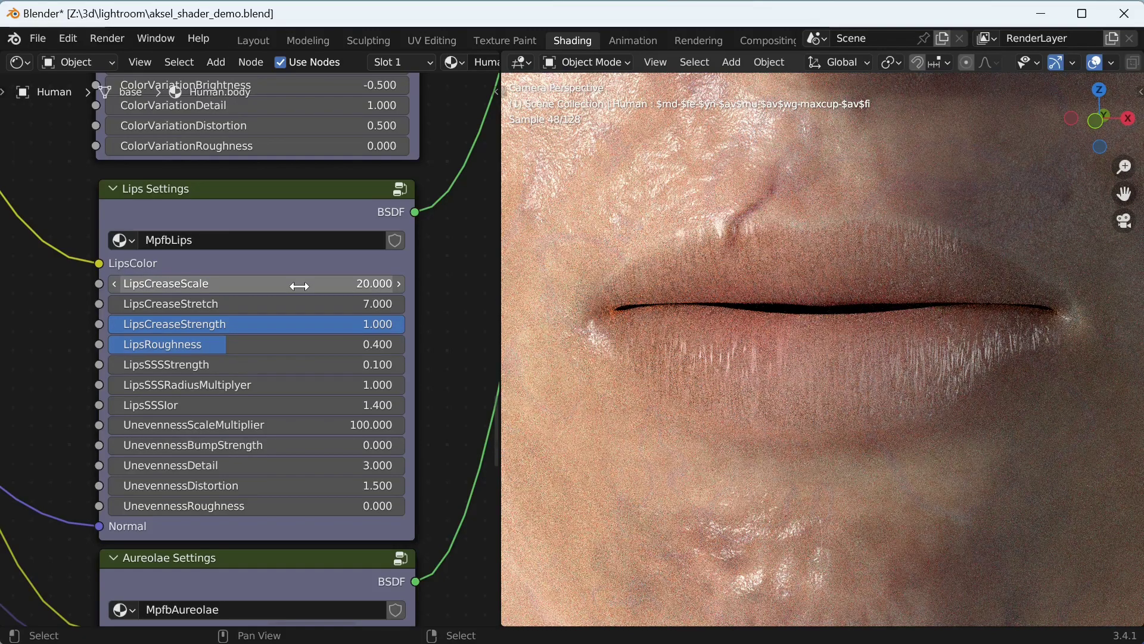
{"action": "left_click", "coordinate": [299, 286]}
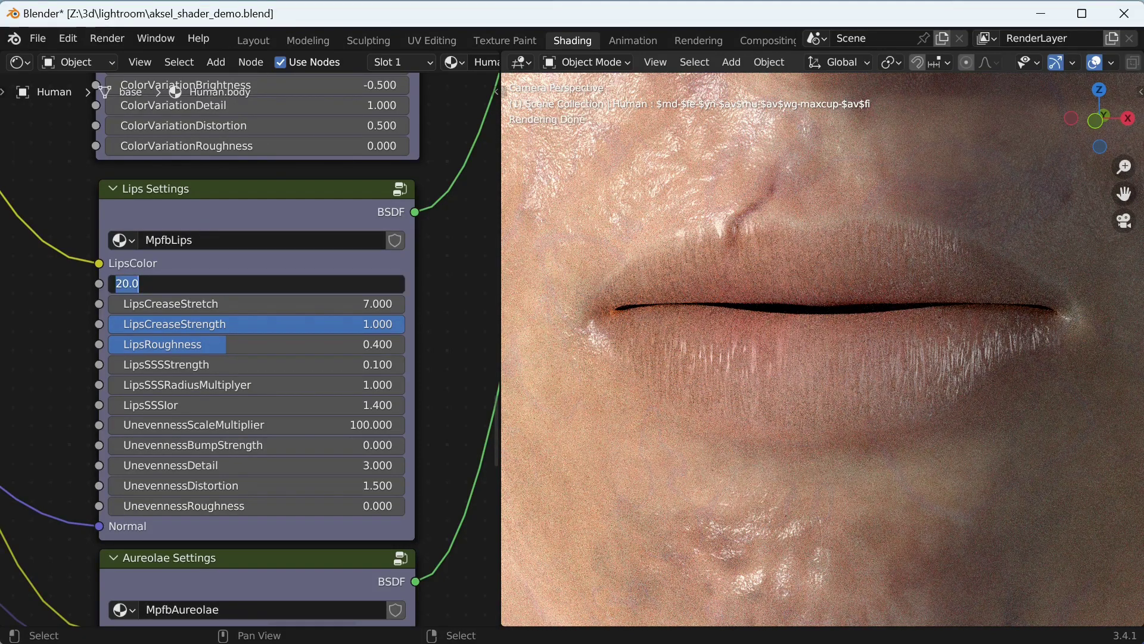
{"action": "type", "text": "9"}
{"action": "key", "text": "Return"}
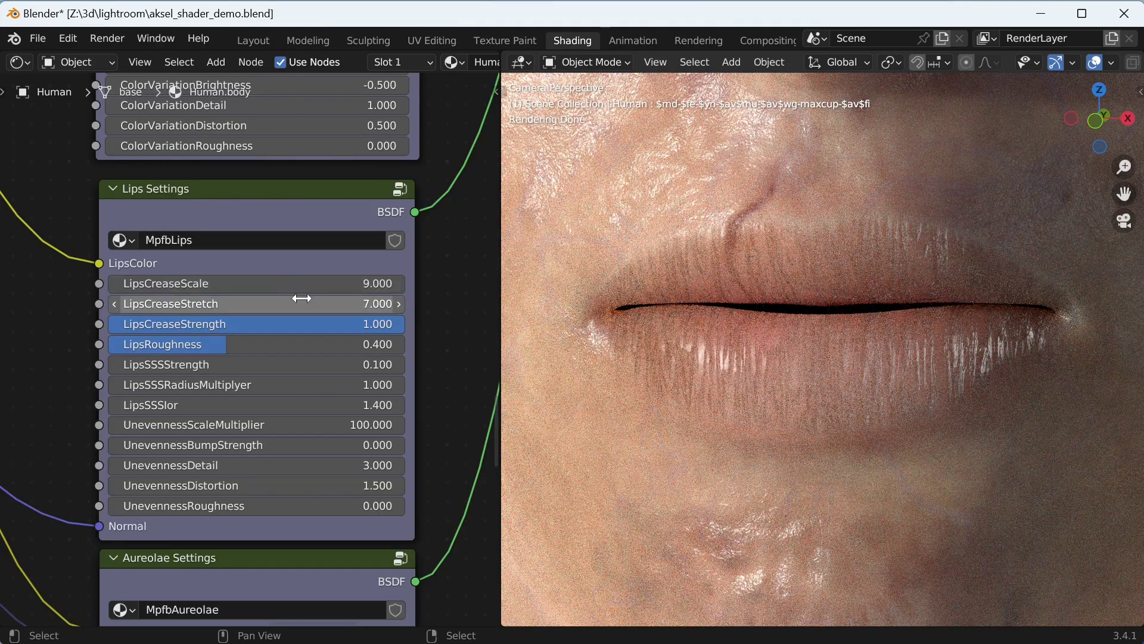
Try LipsCreaseStretch values of 1 and 20 on the Lips Settings node, and reset it to 7.
{"action": "left_click", "coordinate": [302, 298]}
{"action": "key", "text": "BackSpace"}
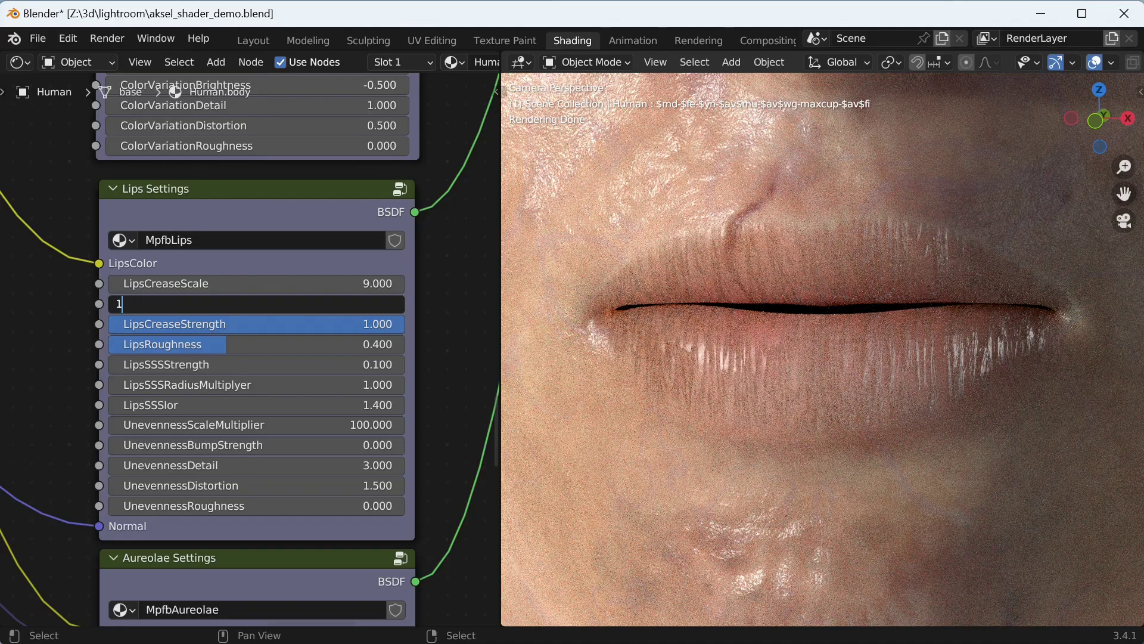
{"action": "type", "text": "1"}
{"action": "key", "text": "Return"}
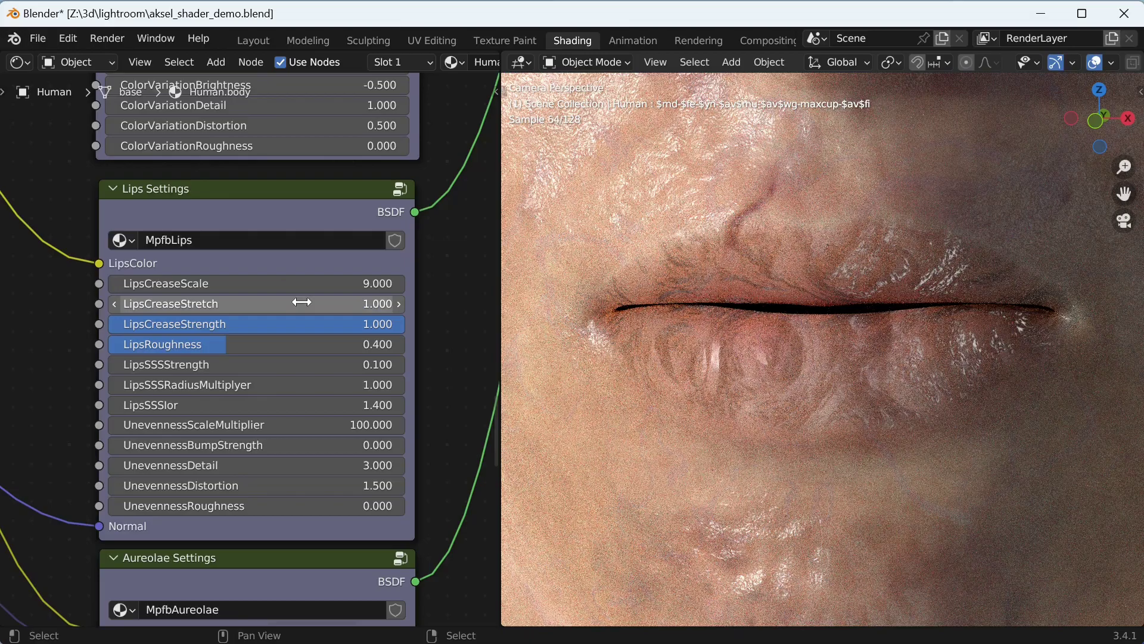
{"action": "left_click", "coordinate": [301, 303]}
{"action": "type", "text": "20"}
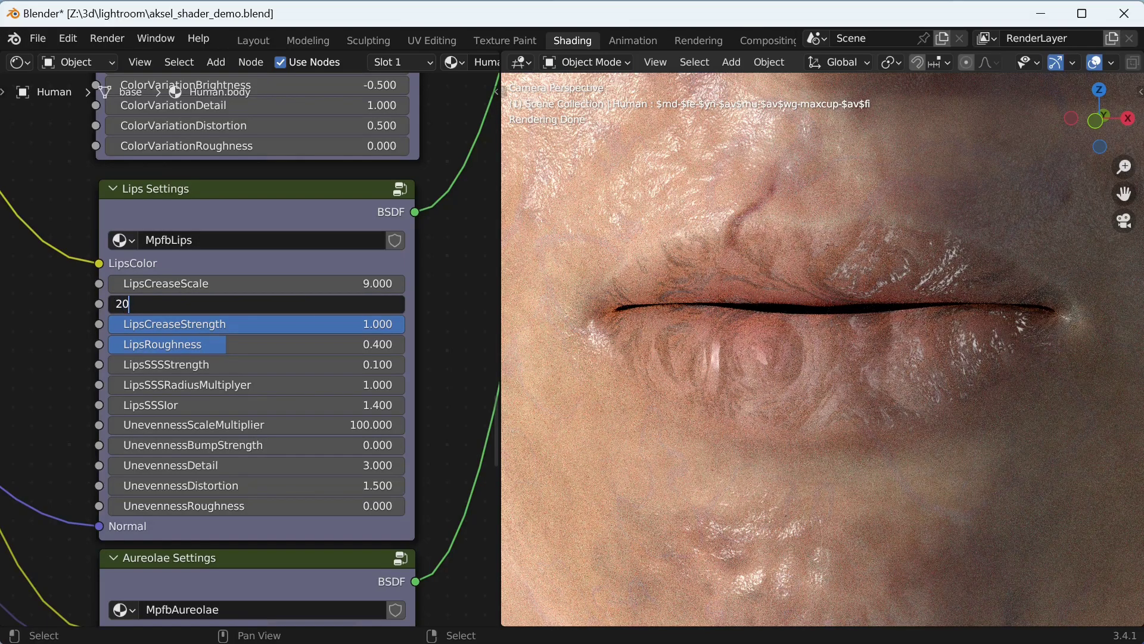
{"action": "key", "text": "Return"}
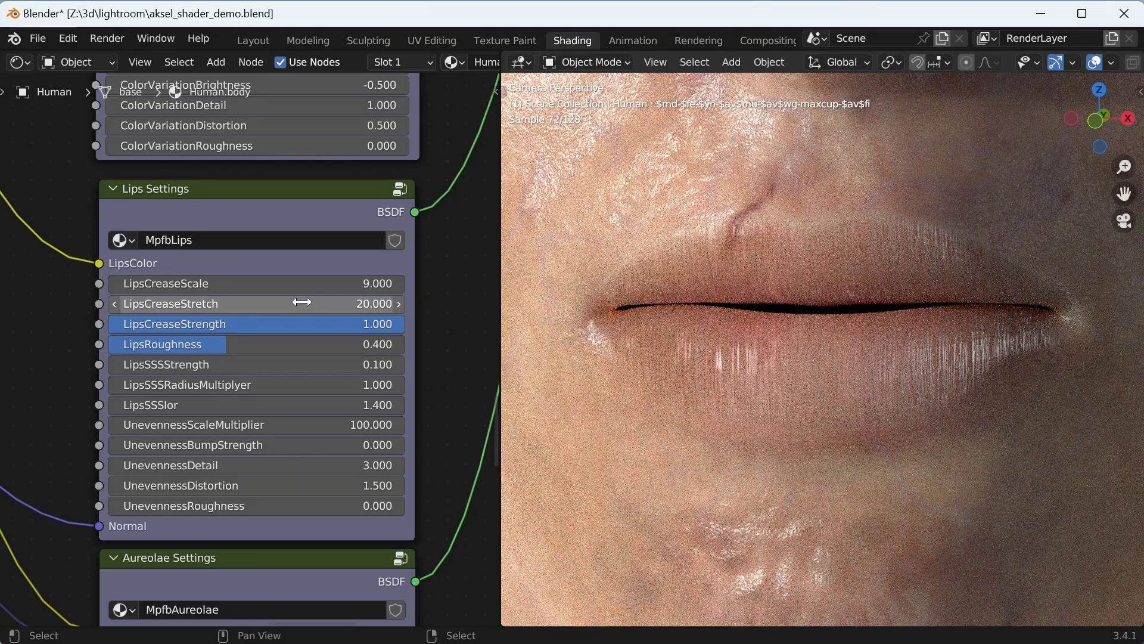
{"action": "key", "text": "BackSpace"}
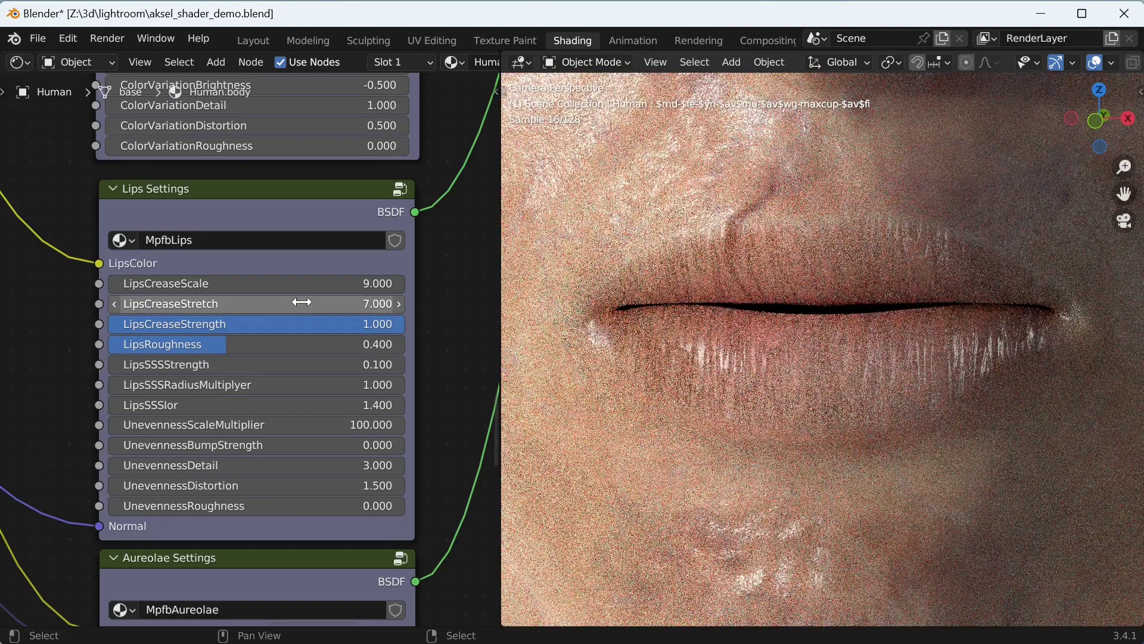
Remove the lip creases by setting LipsCreaseStrength to 0 on the Lips Settings node.
{"action": "double_click", "coordinate": [310, 324]}
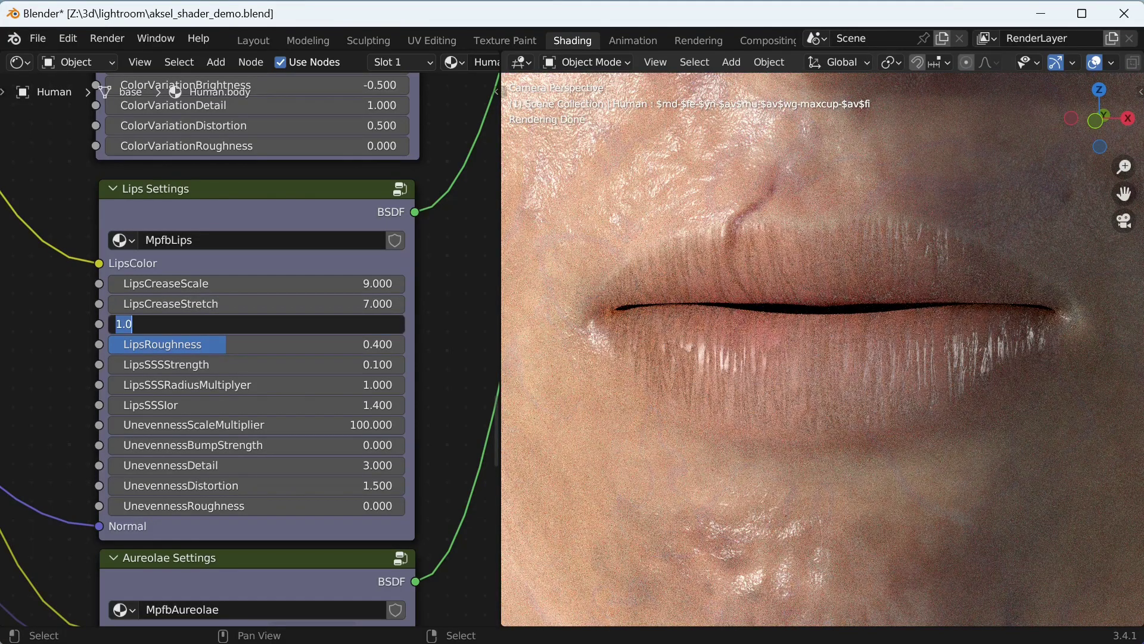
{"action": "type", "text": "0"}
{"action": "key", "text": "Return"}
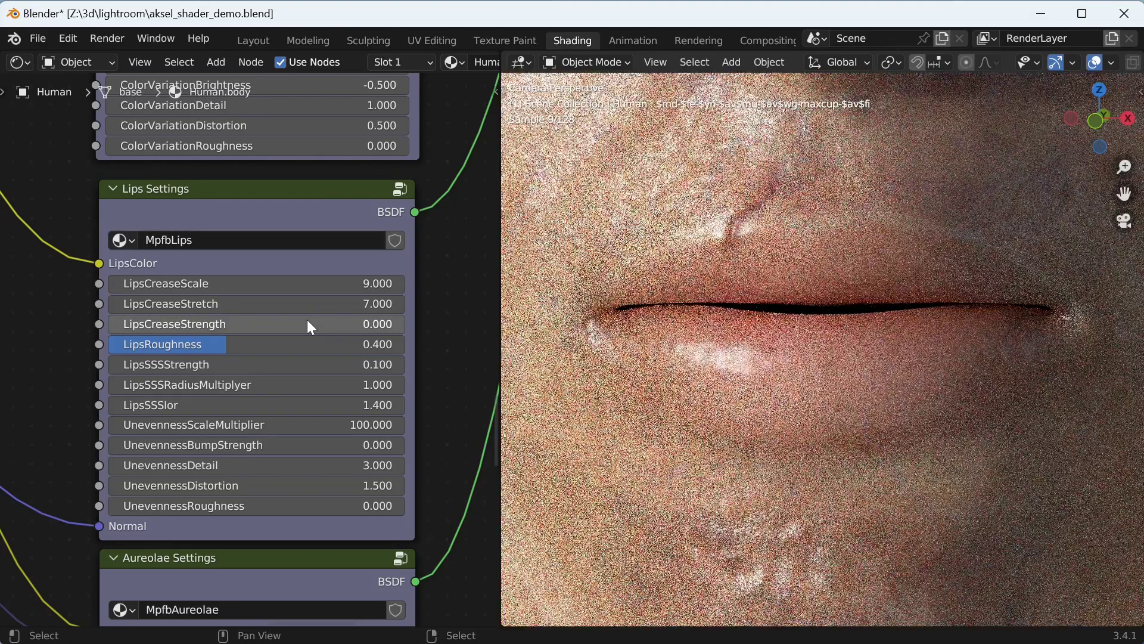
Set UnevennessBumpStrength to 1 on the Lips Settings node and try an UnevennessScaleMultiplier of 10.
{"action": "double_click", "coordinate": [299, 446]}
{"action": "type", "text": "1"}
{"action": "key", "text": "Return"}
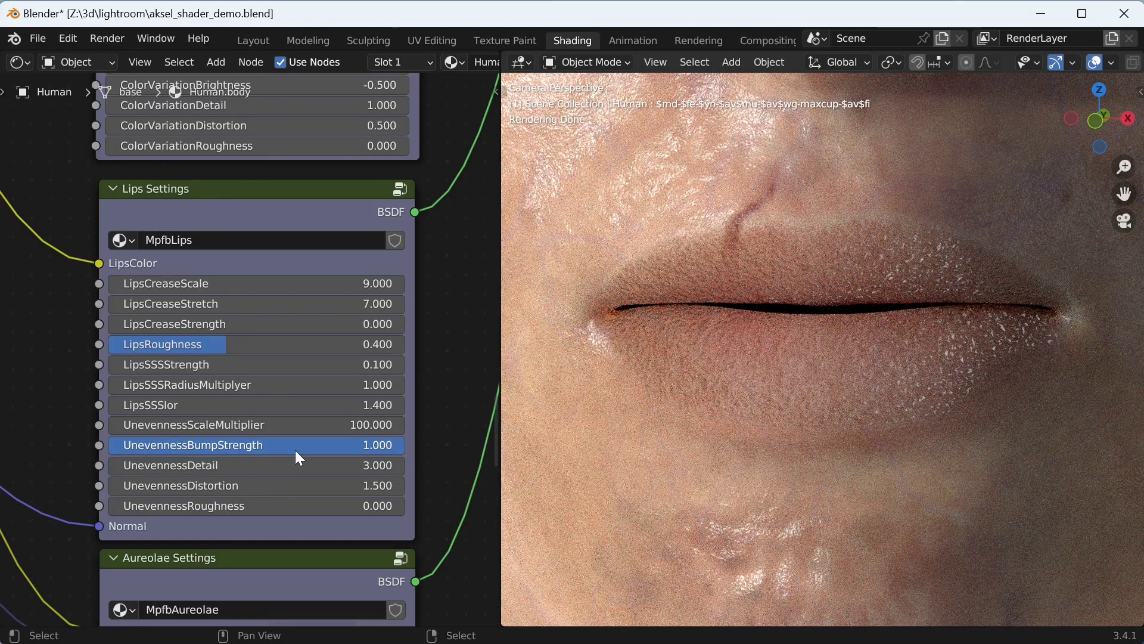
{"action": "left_click", "coordinate": [296, 427]}
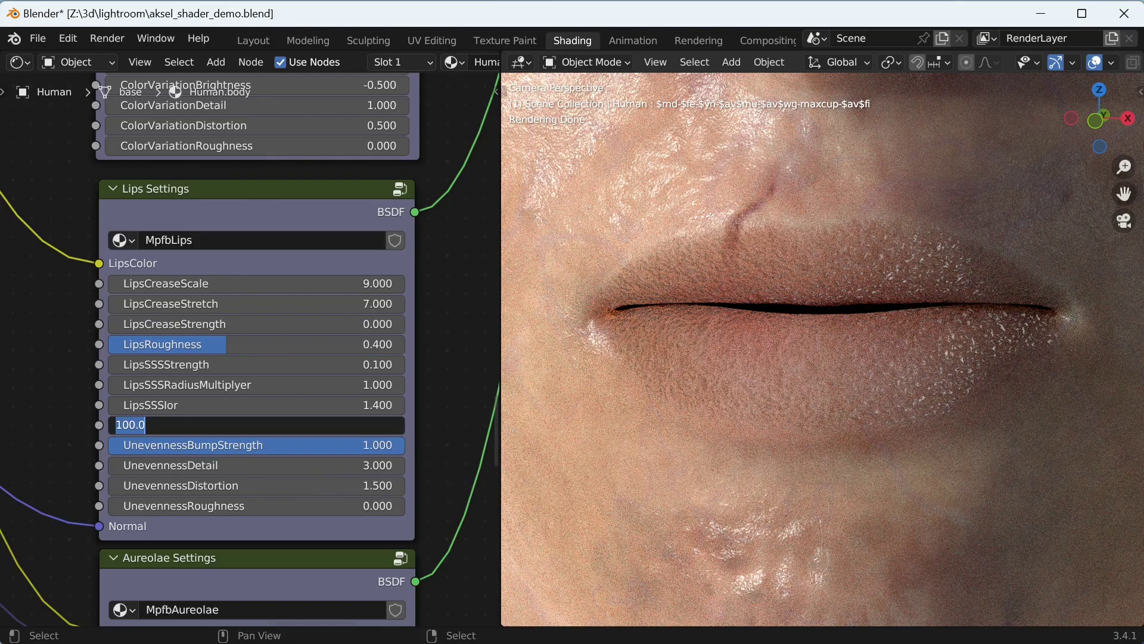
{"action": "type", "text": "10"}
{"action": "key", "text": "Return"}
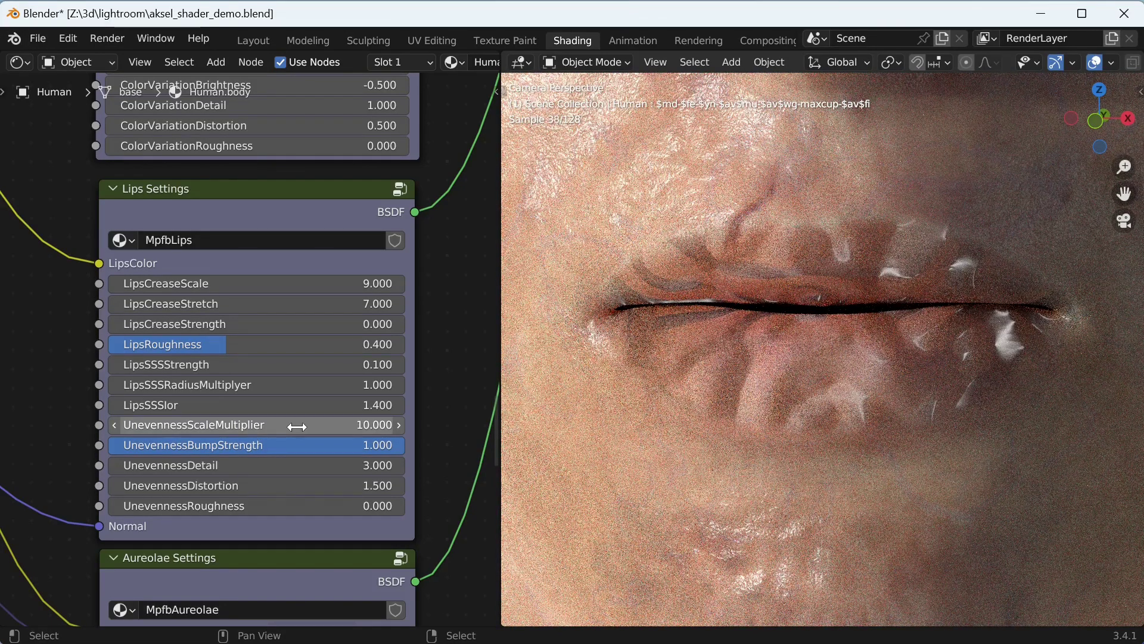
Set UnevennessScaleMultiplier to 200 and UnevennessBumpStrength to 0.15 on the Lips Settings node.
{"action": "left_click", "coordinate": [297, 427]}
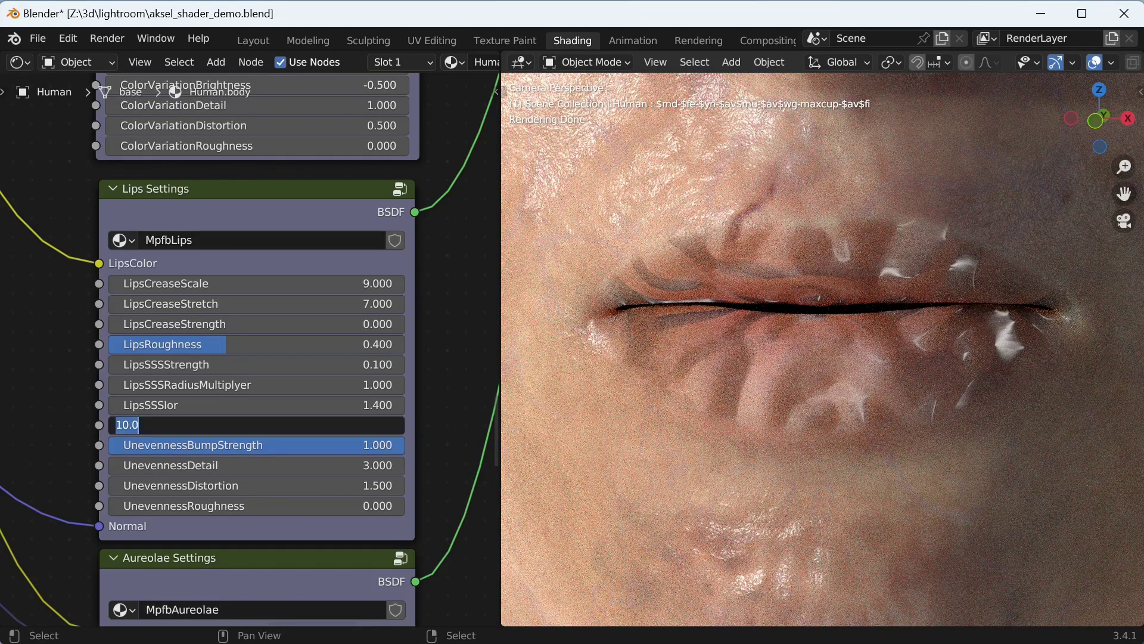
{"action": "type", "text": "500"}
{"action": "key", "text": "Return"}
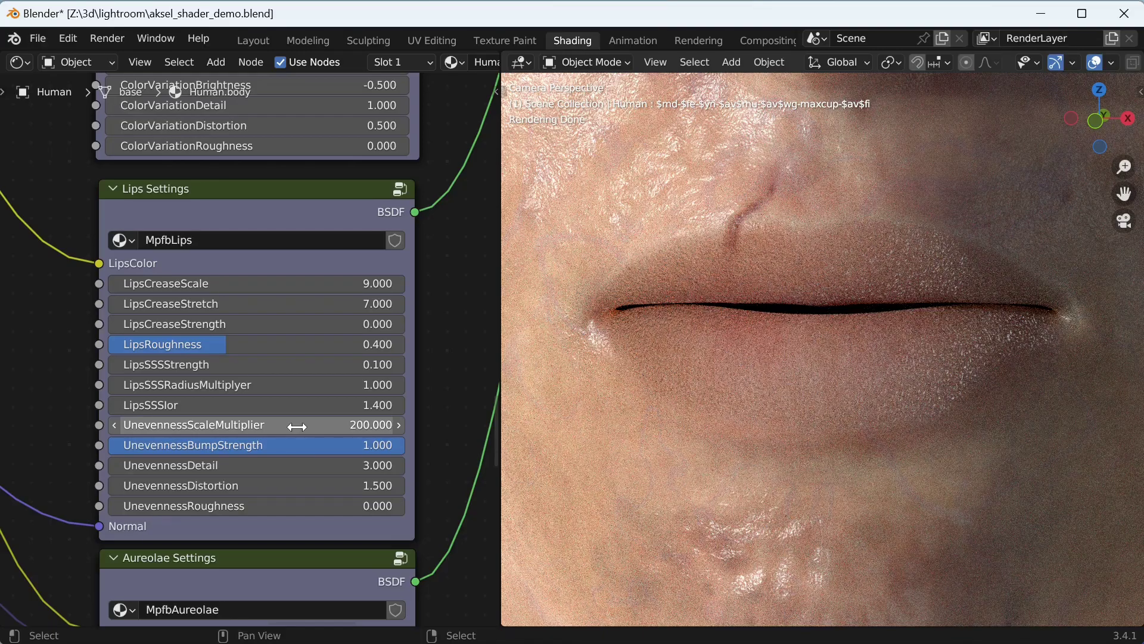
{"action": "left_click", "coordinate": [301, 448]}
{"action": "type", "text": "0.15"}
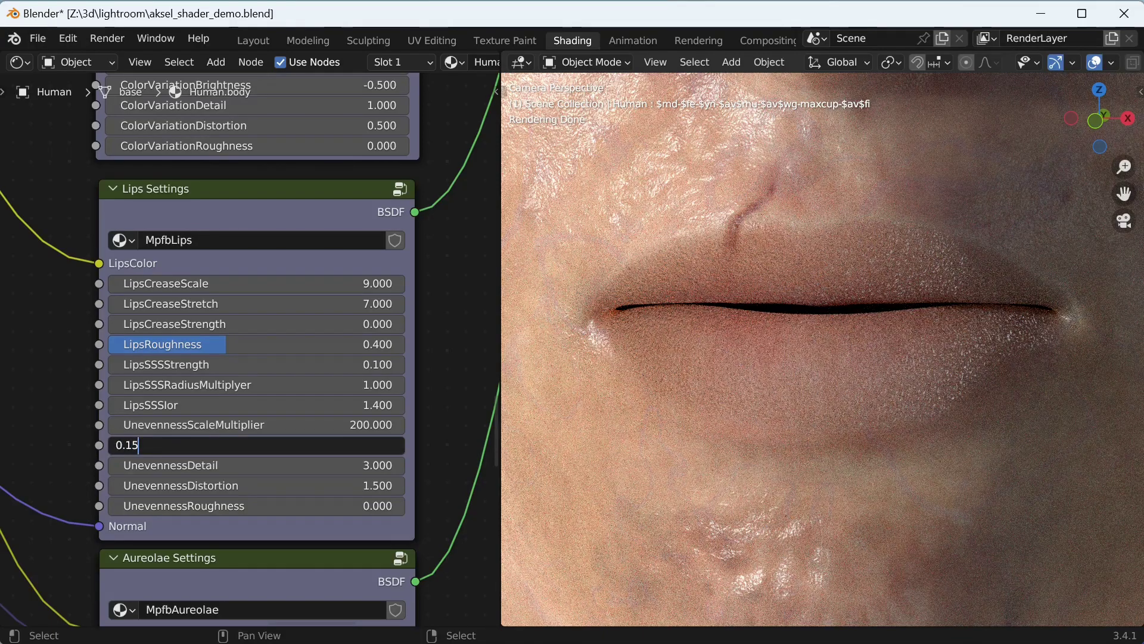
{"action": "key", "text": "Return"}
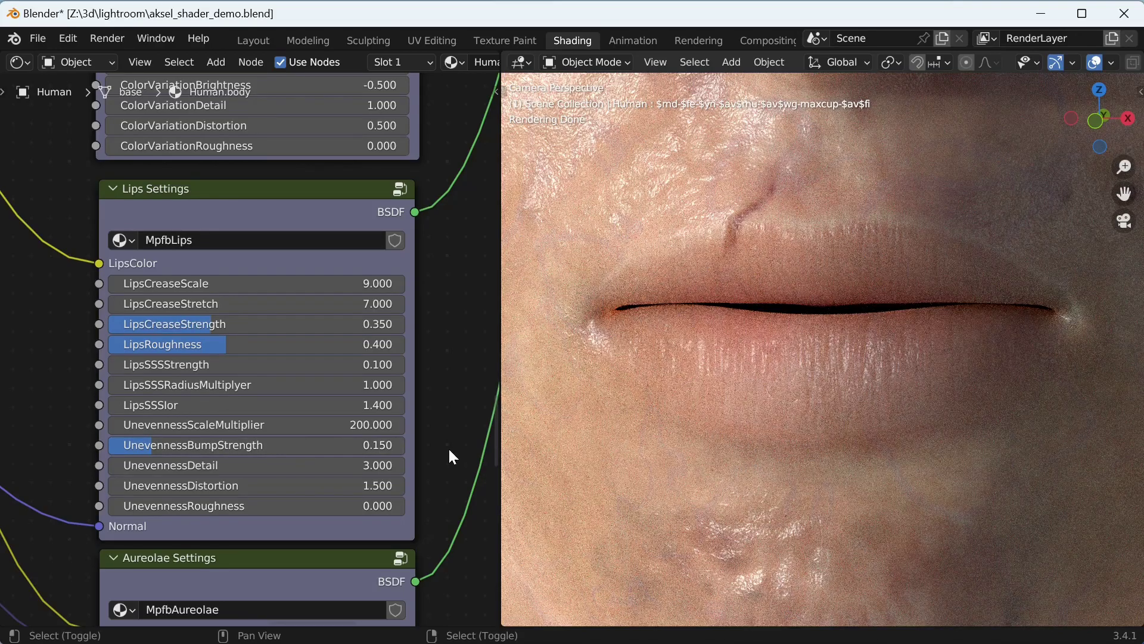
Set NailsRoughness to 0 and NailsMetallic to 1 on the Fingernails Settings node.
{"action": "middle_click_drag", "start_coordinate": [449, 439], "coordinate": [449, 85]}
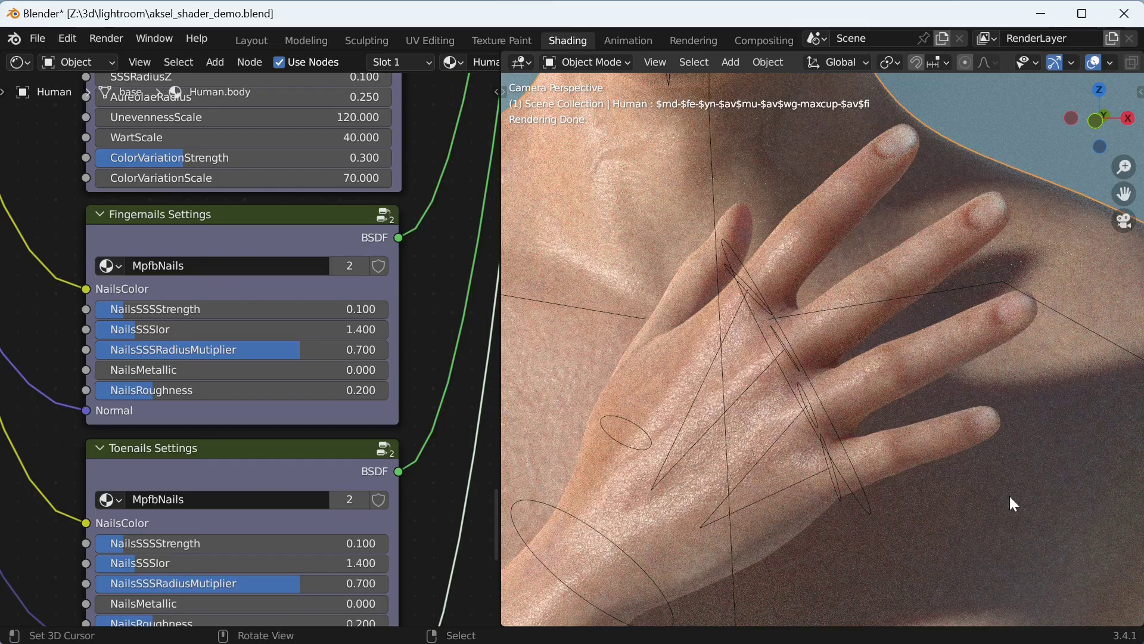
{"action": "left_click", "coordinate": [299, 393]}
{"action": "type", "text": "0"}
{"action": "key", "text": "Return"}
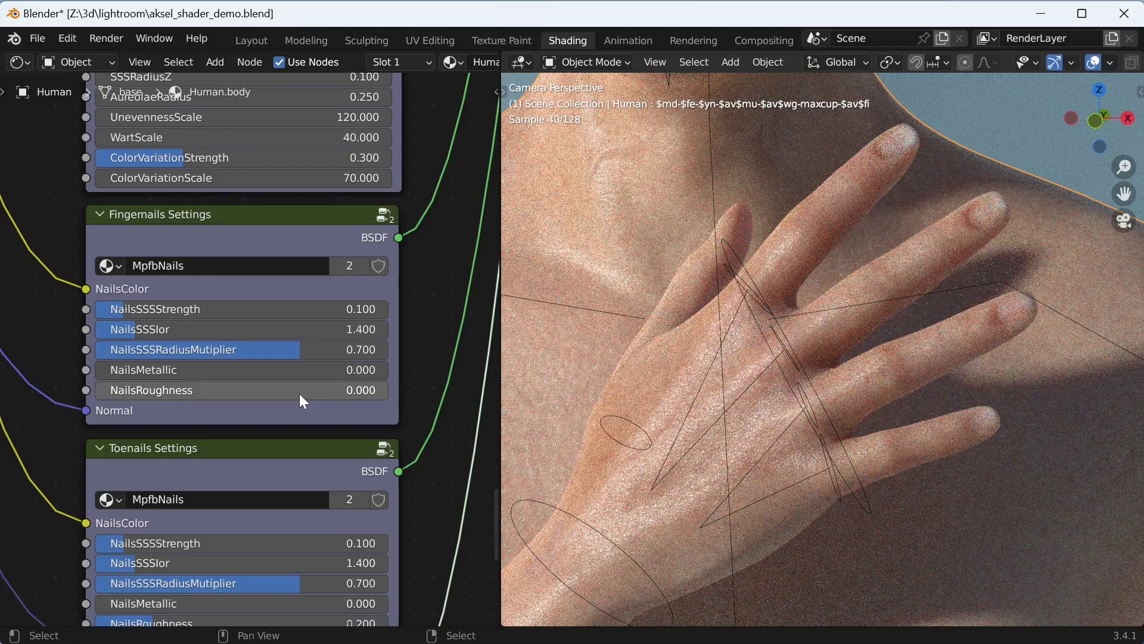
{"action": "left_click", "coordinate": [299, 394]}
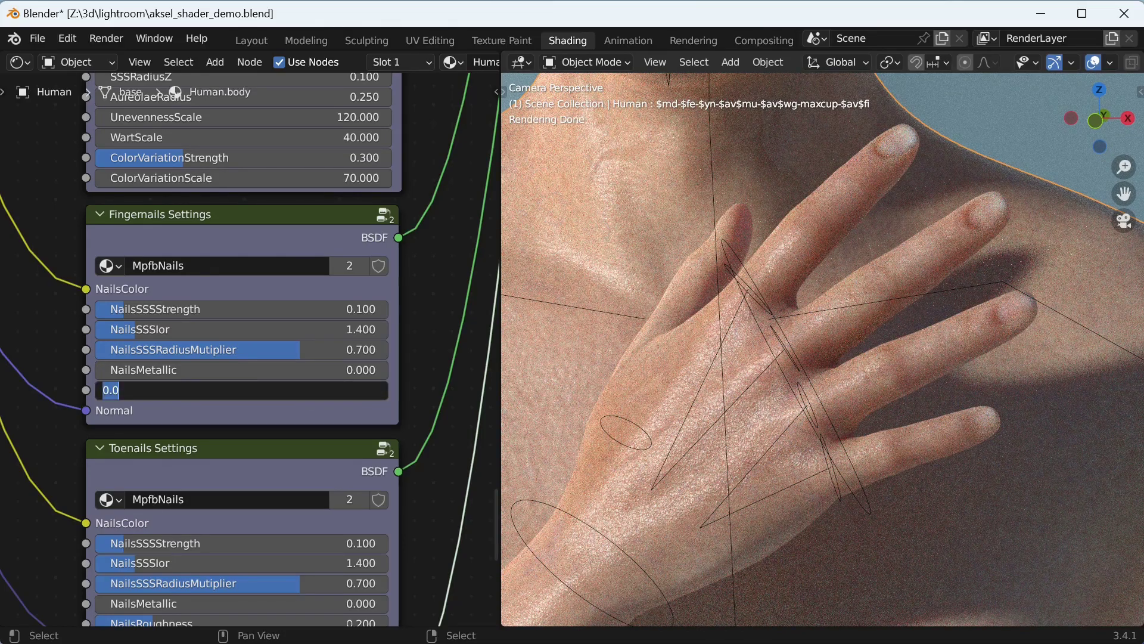
{"action": "left_click", "coordinate": [312, 368]}
{"action": "left_click", "coordinate": [312, 369]}
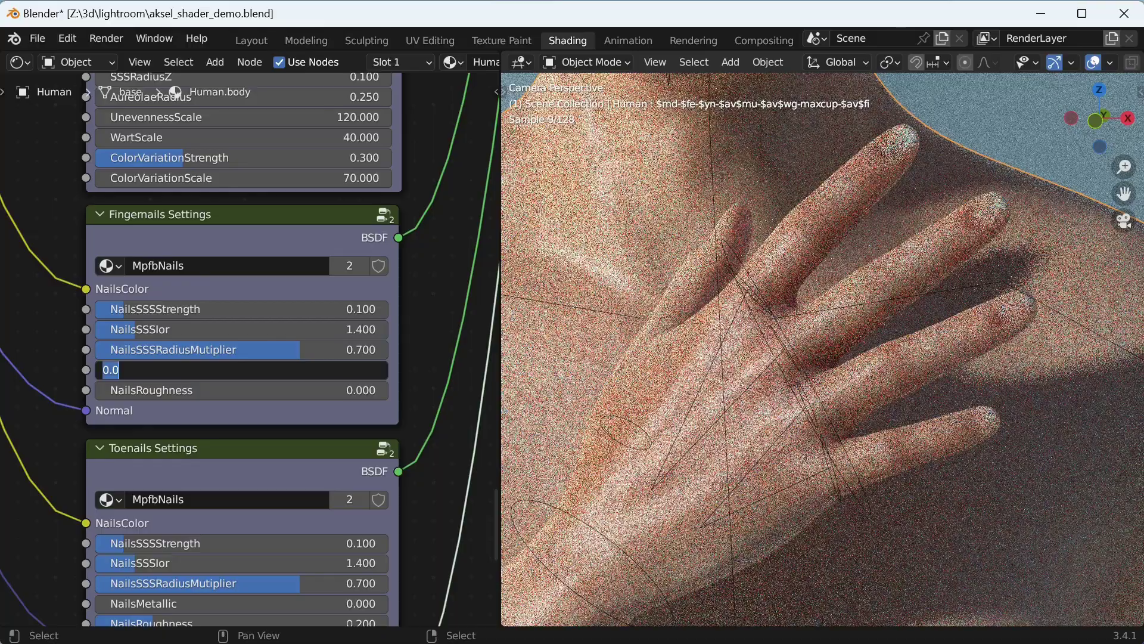
{"action": "type", "text": "1"}
{"action": "key", "text": "Return"}
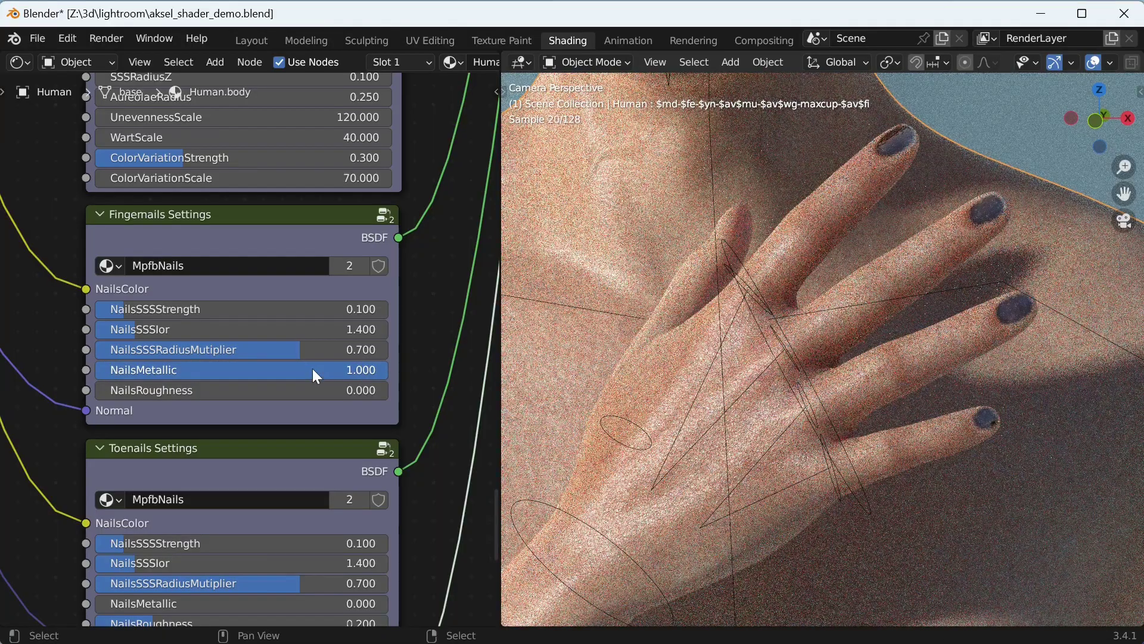
Raise NailsRoughness to 0.5 on the Fingernails Settings node.
{"action": "left_click", "coordinate": [312, 390]}
{"action": "type", "text": "0."}
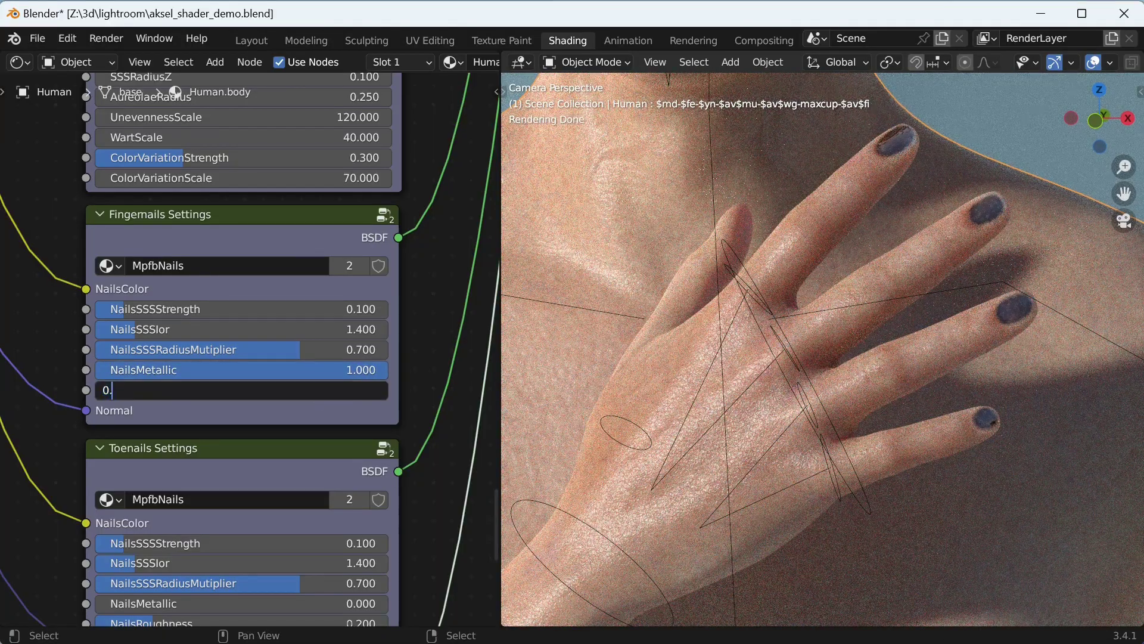
{"action": "type", "text": "5"}
{"action": "key", "text": "Return"}
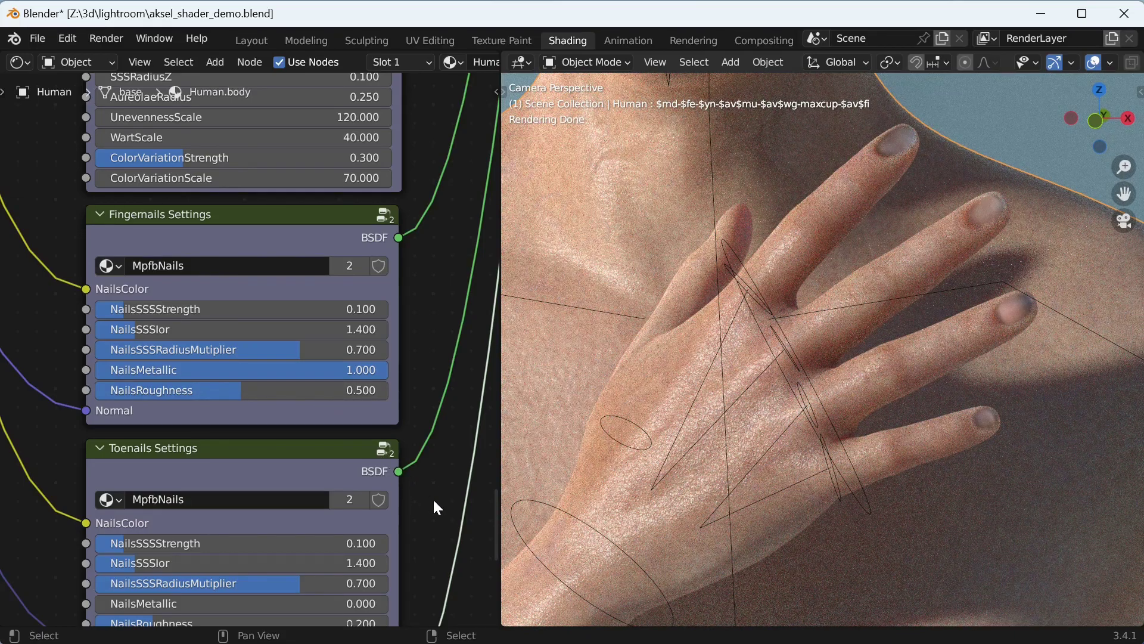
{"action": "scroll", "coordinate": [434, 501], "scroll_direction": "down", "scroll_amount": 15, "text": "shift"}
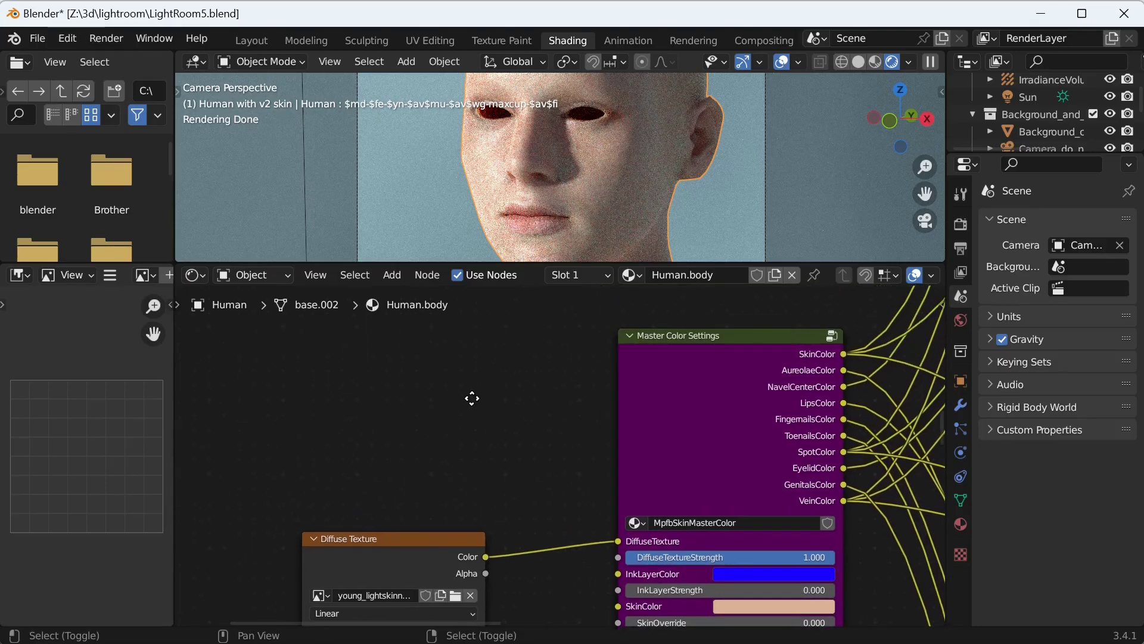
Add an Image Texture node to the Human.body material, placed above the Diffuse Texture node.
{"action": "left_click", "coordinate": [392, 275]}
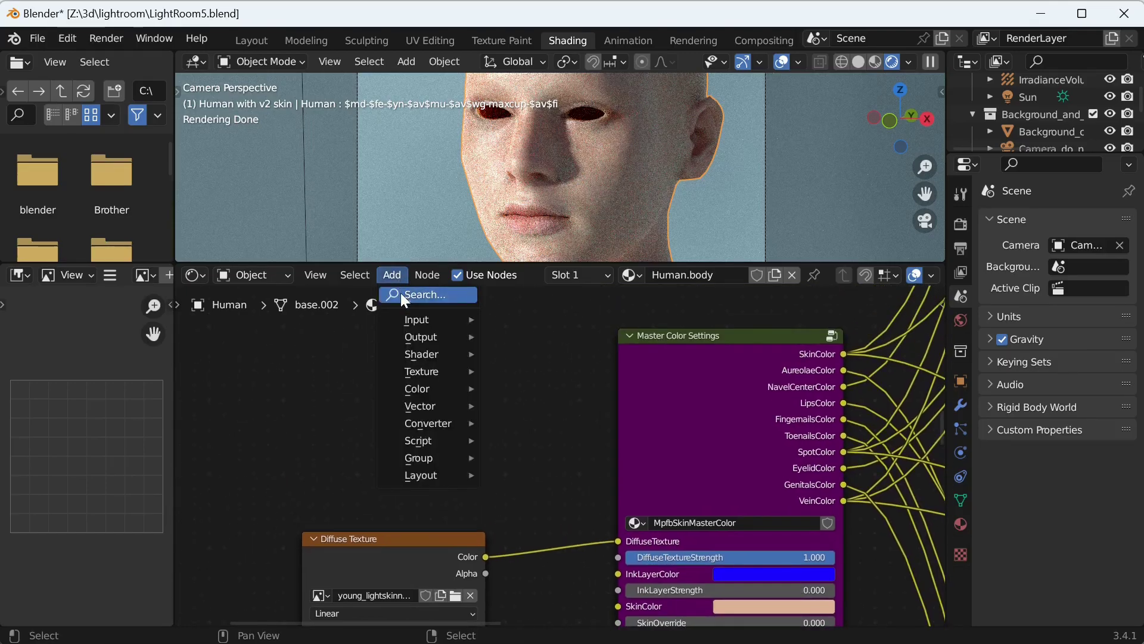
{"action": "left_click", "coordinate": [405, 296]}
{"action": "type", "text": "image"}
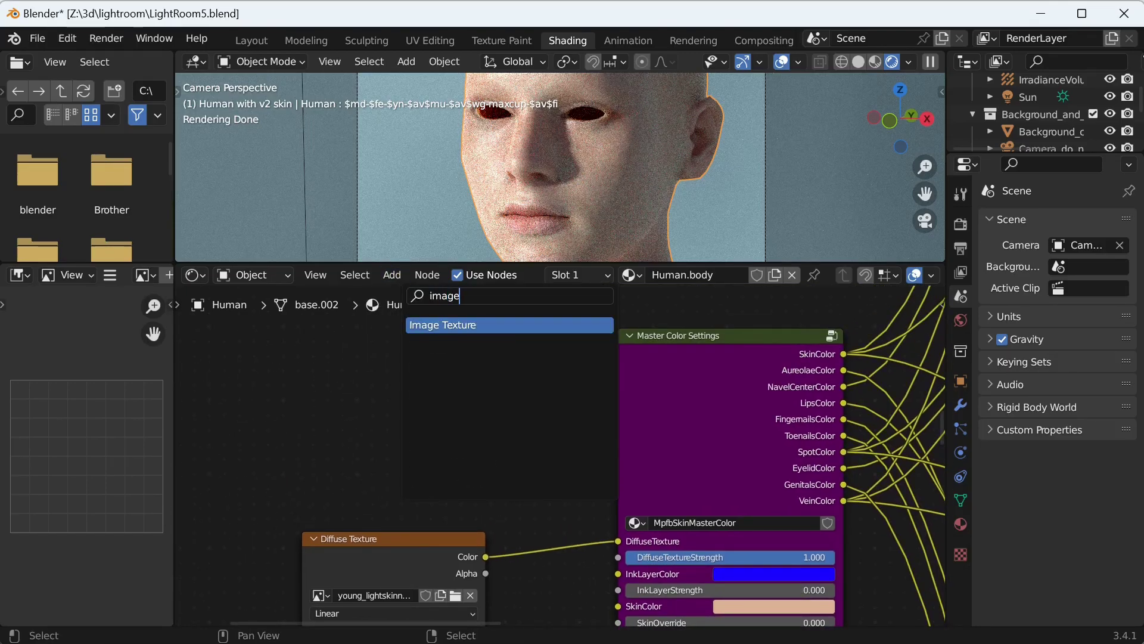
{"action": "key", "text": "Return"}
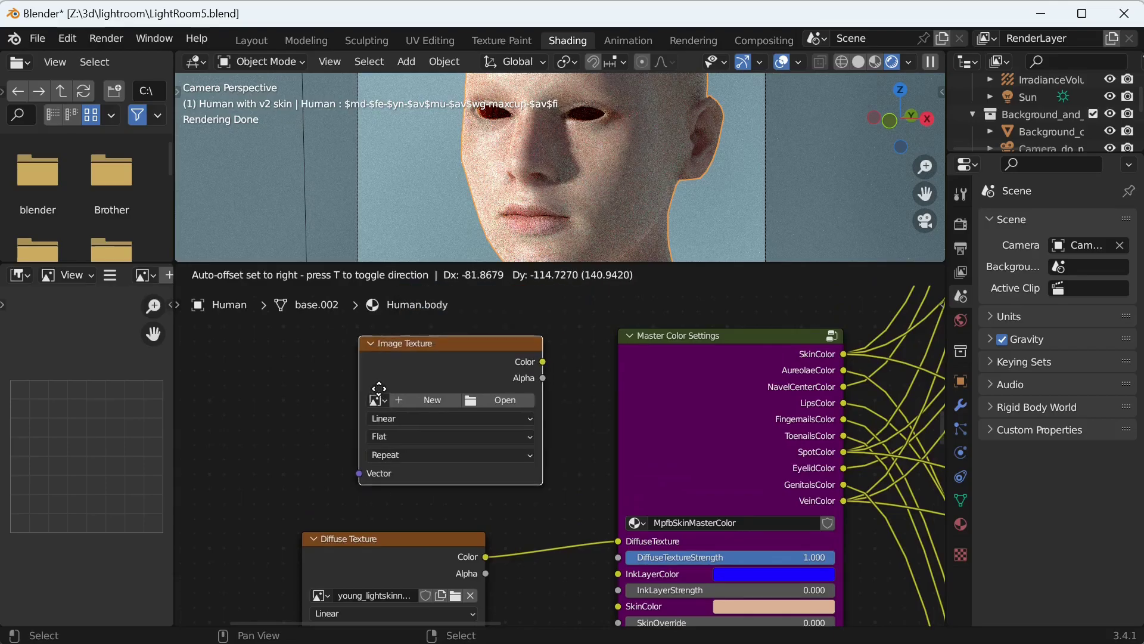
{"action": "left_click", "coordinate": [344, 382]}
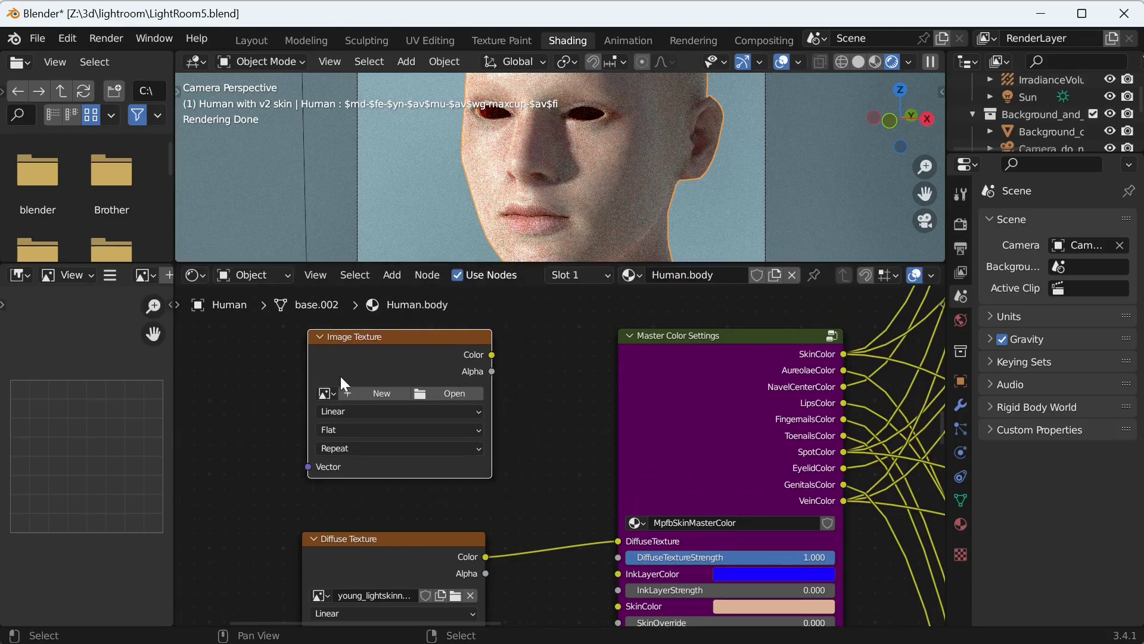
Create a fully transparent image named "makeup layer" in the new node and link its Color to InkLayerColor and Alpha to InkLayerStrength.
{"action": "left_click", "coordinate": [374, 392]}
{"action": "left_click", "coordinate": [407, 418]}
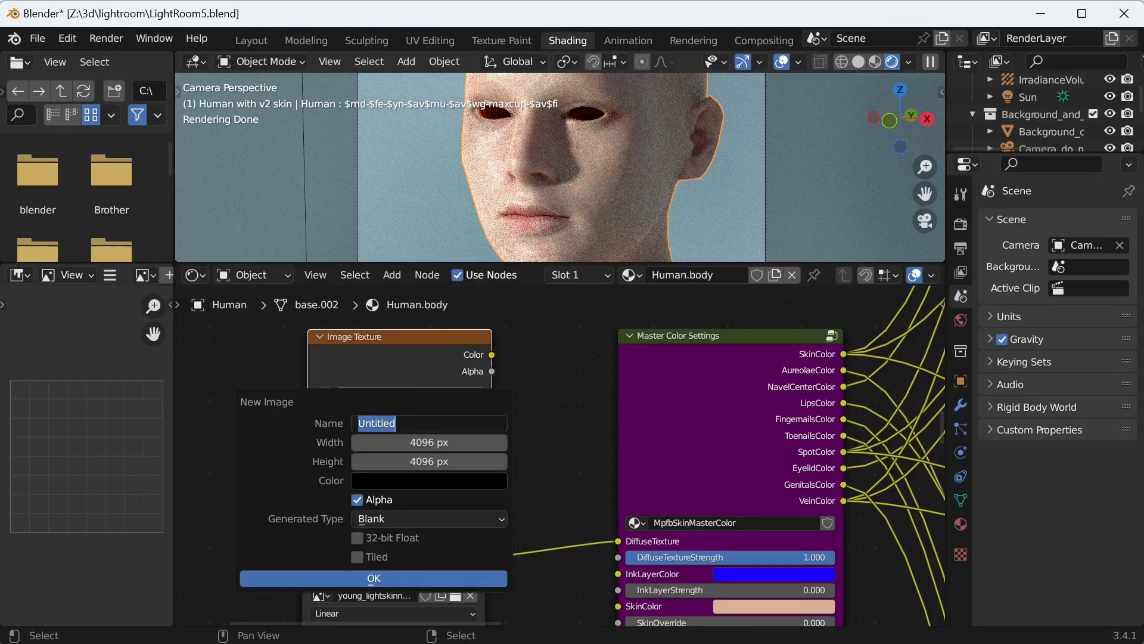
{"action": "type", "text": "makeup layer"}
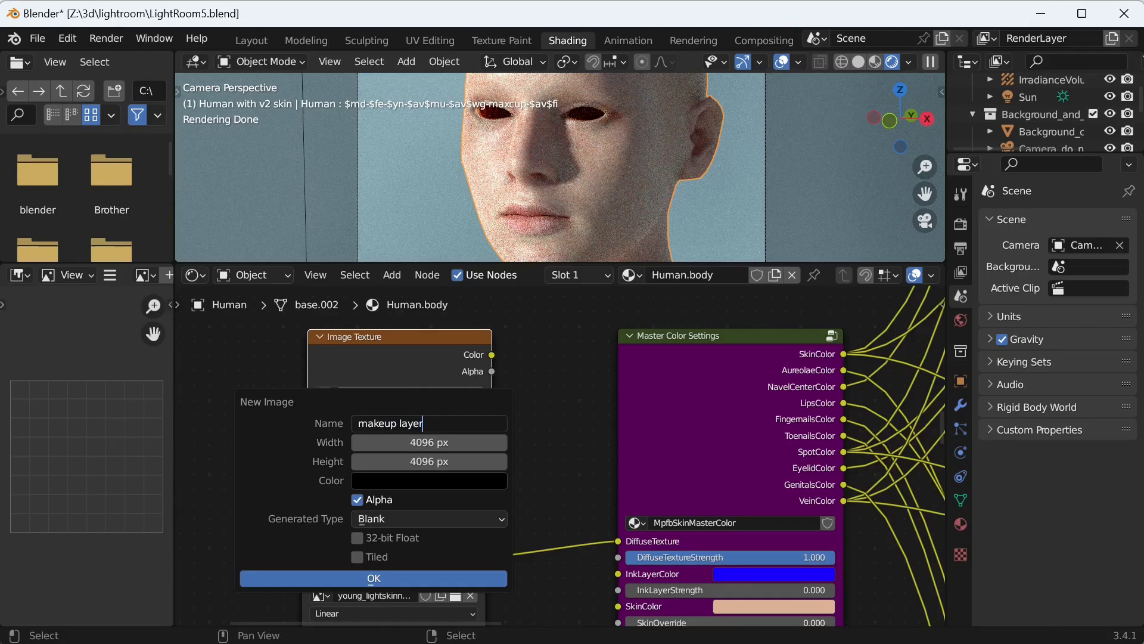
{"action": "left_click", "coordinate": [408, 480]}
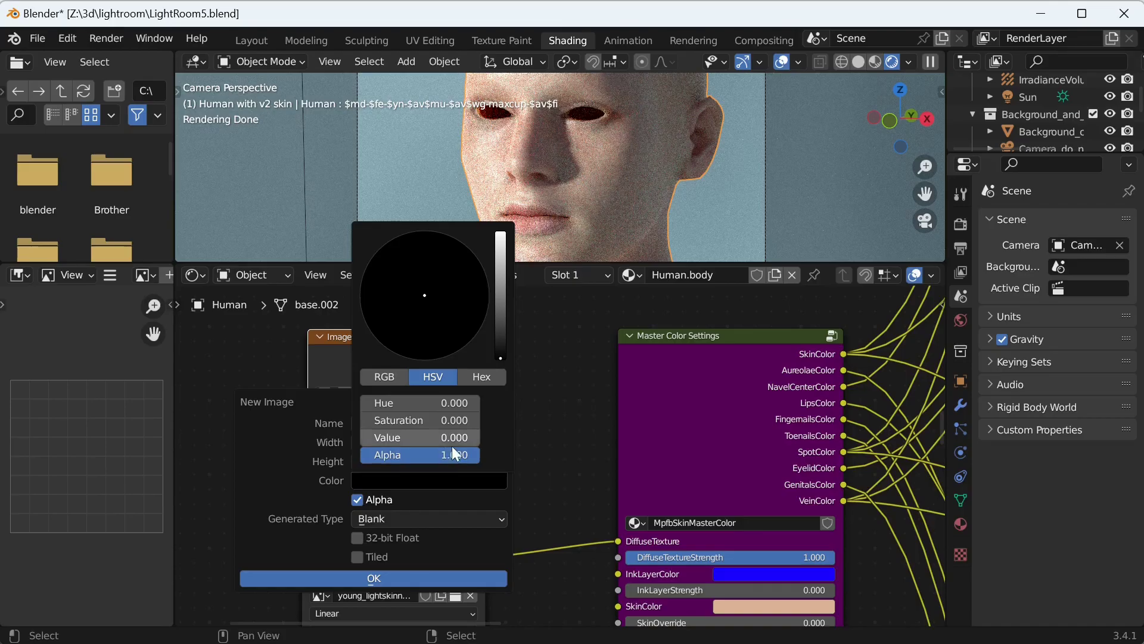
{"action": "left_click_drag", "start_coordinate": [453, 454], "coordinate": [334, 454]}
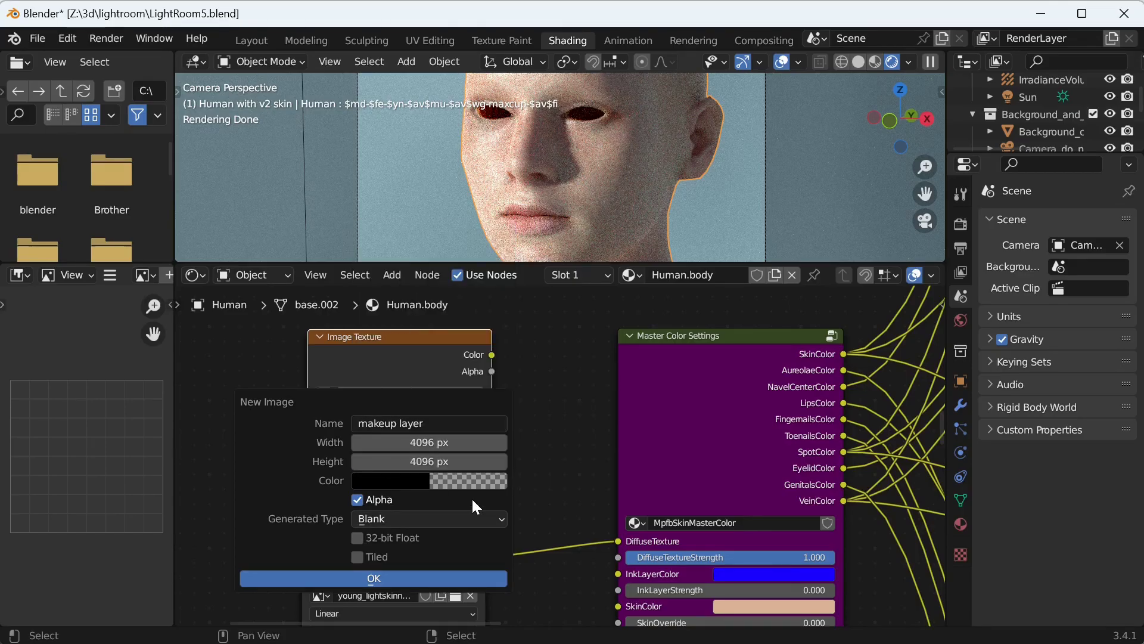
{"action": "left_click", "coordinate": [389, 579]}
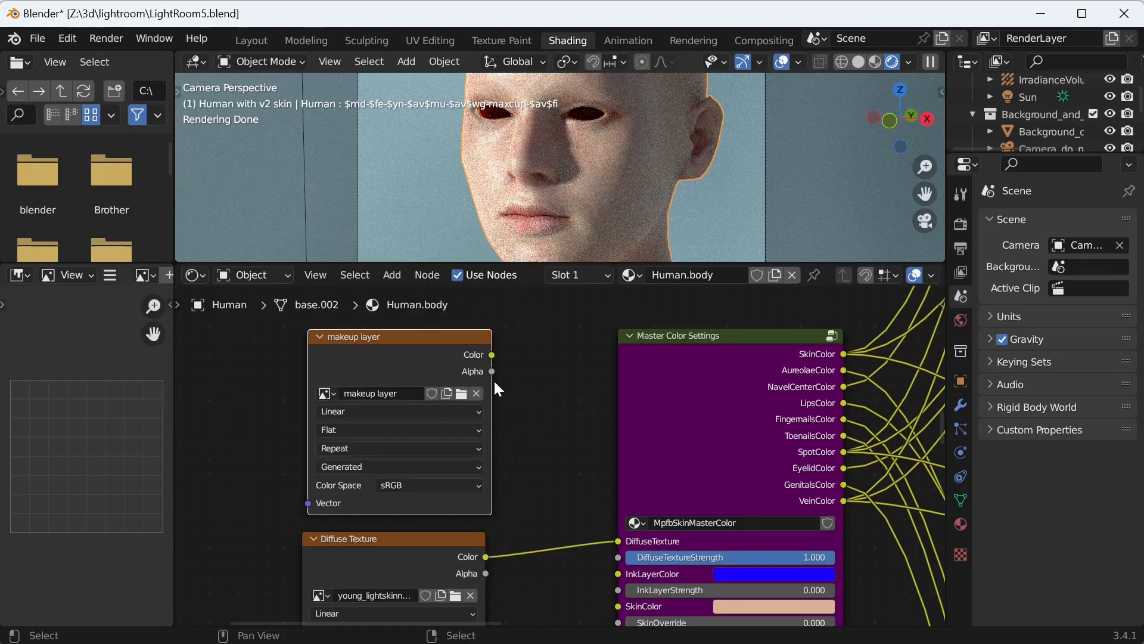
{"action": "left_click_drag", "start_coordinate": [492, 355], "coordinate": [617, 573]}
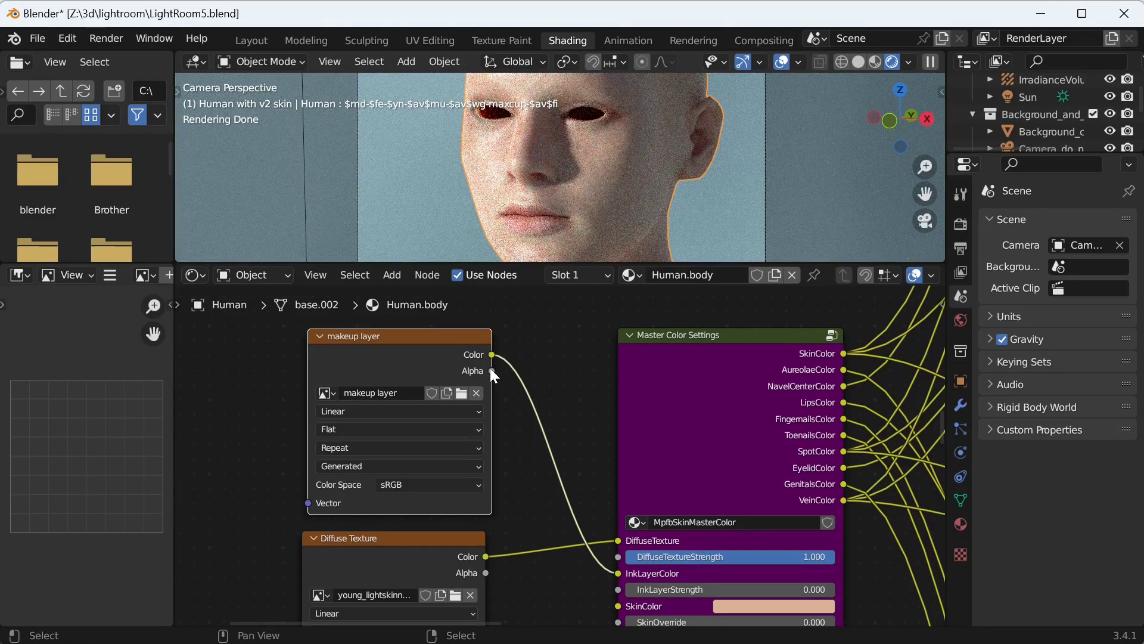
{"action": "left_click_drag", "start_coordinate": [492, 371], "coordinate": [615, 593]}
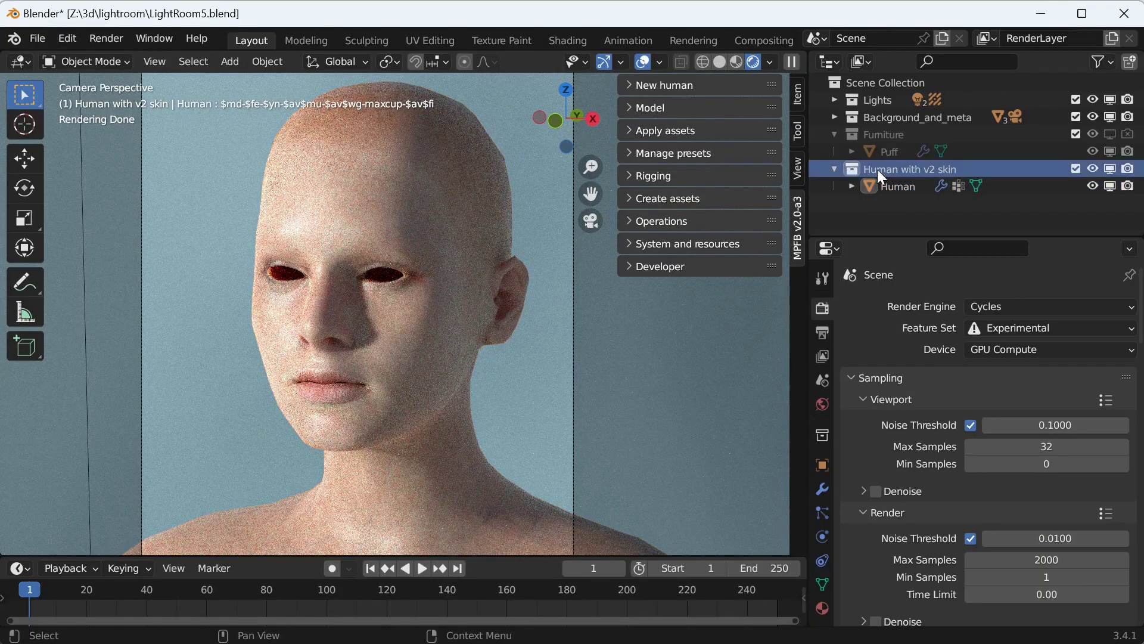
Duplicate the "Human with v2 skin" collection and rename the copy "Texture paint".
{"action": "right_click", "coordinate": [877, 169]}
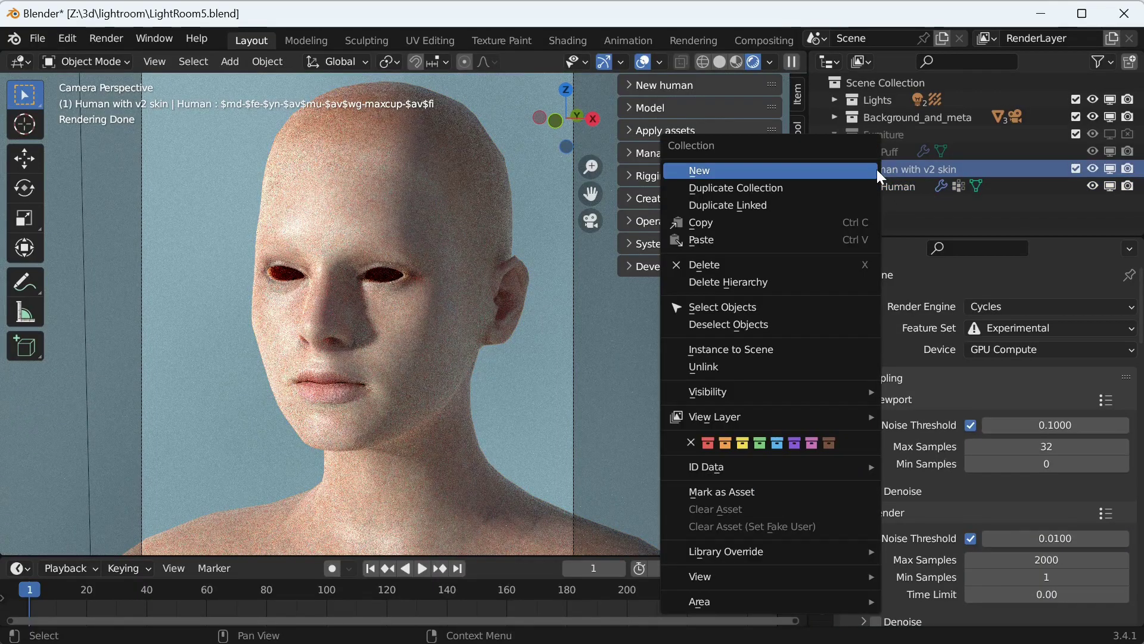
{"action": "left_click", "coordinate": [793, 187]}
{"action": "double_click", "coordinate": [904, 204]}
{"action": "type", "text": "Te"}
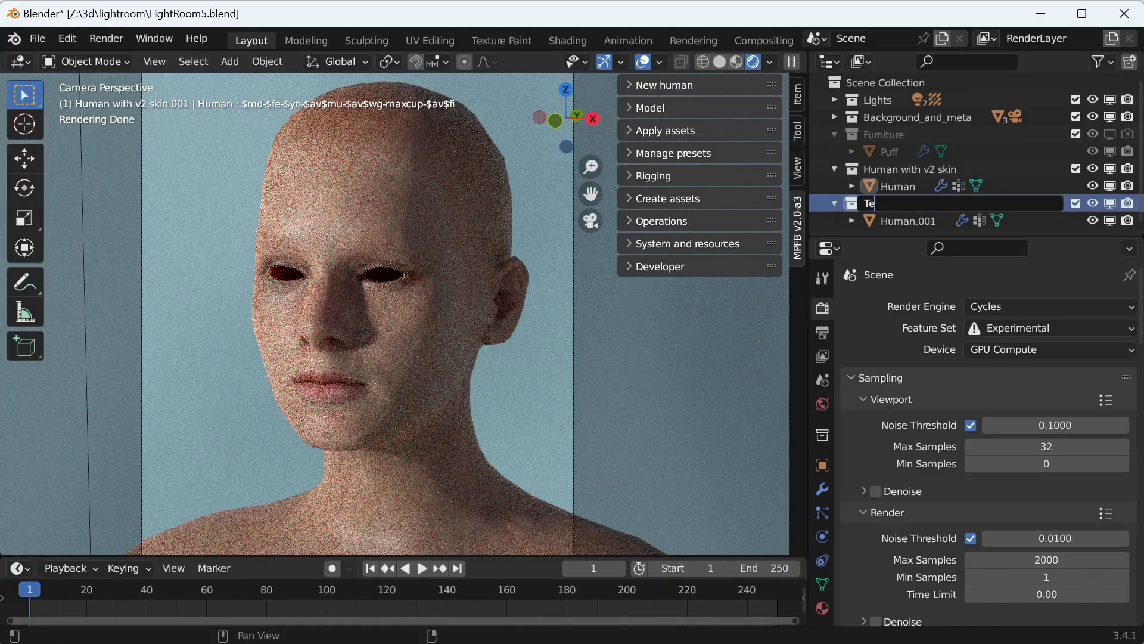
{"action": "type", "text": "xture paint"}
{"action": "key", "text": "Return"}
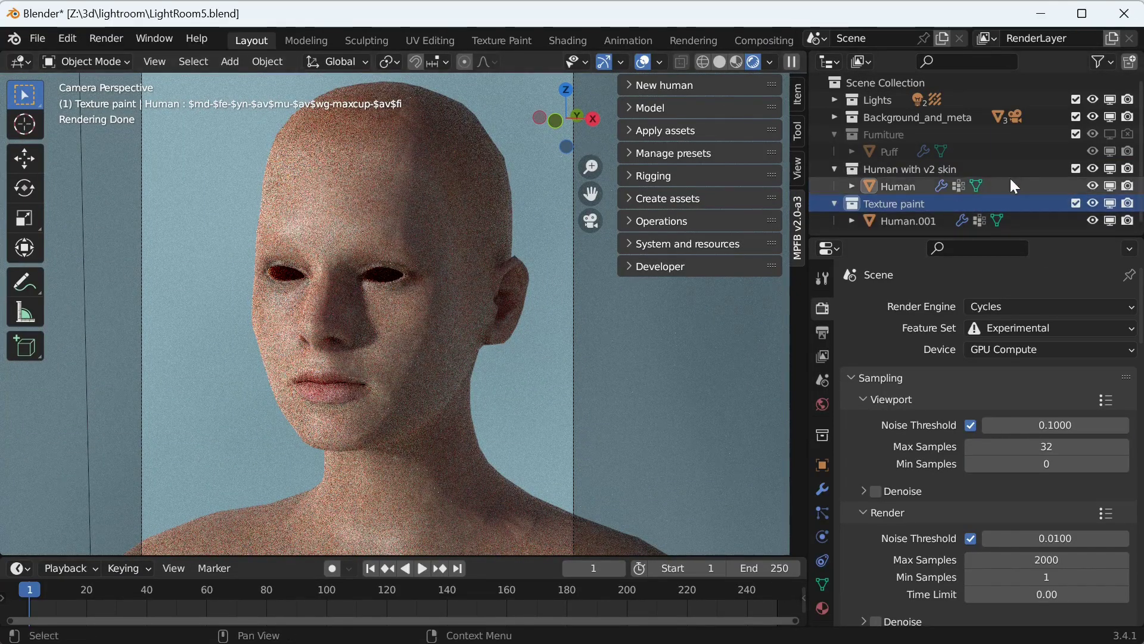
Disable the "Human with v2 skin" collection in viewports and replace the Human.body material on Human.001 with a new material.
{"action": "left_click", "coordinate": [1110, 169]}
{"action": "left_click", "coordinate": [907, 221]}
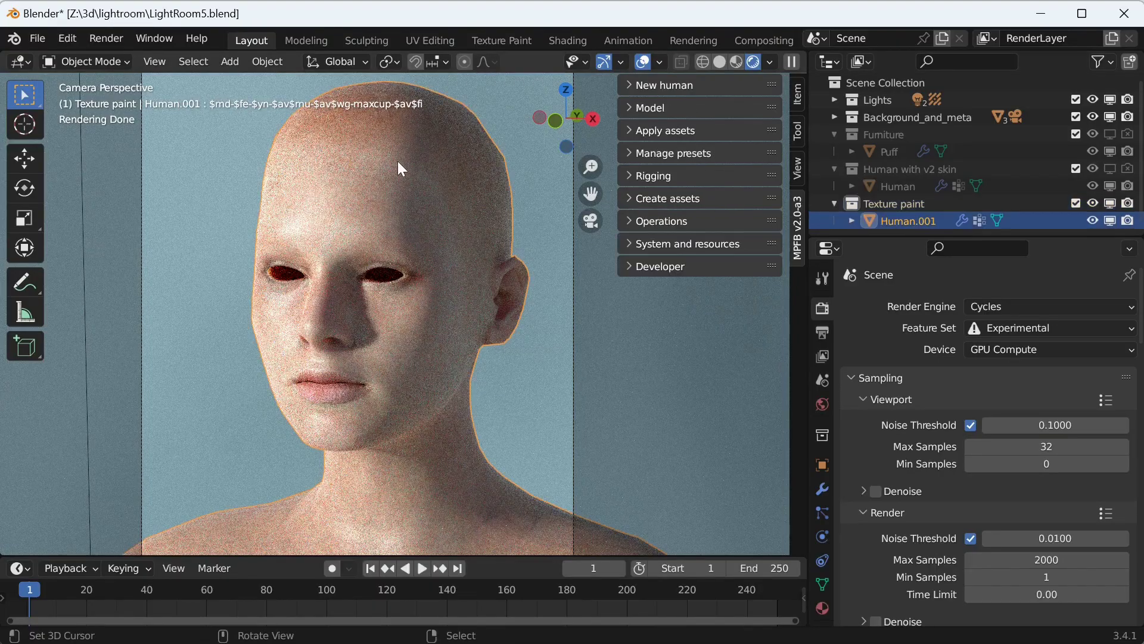
{"action": "left_click", "coordinate": [822, 608]}
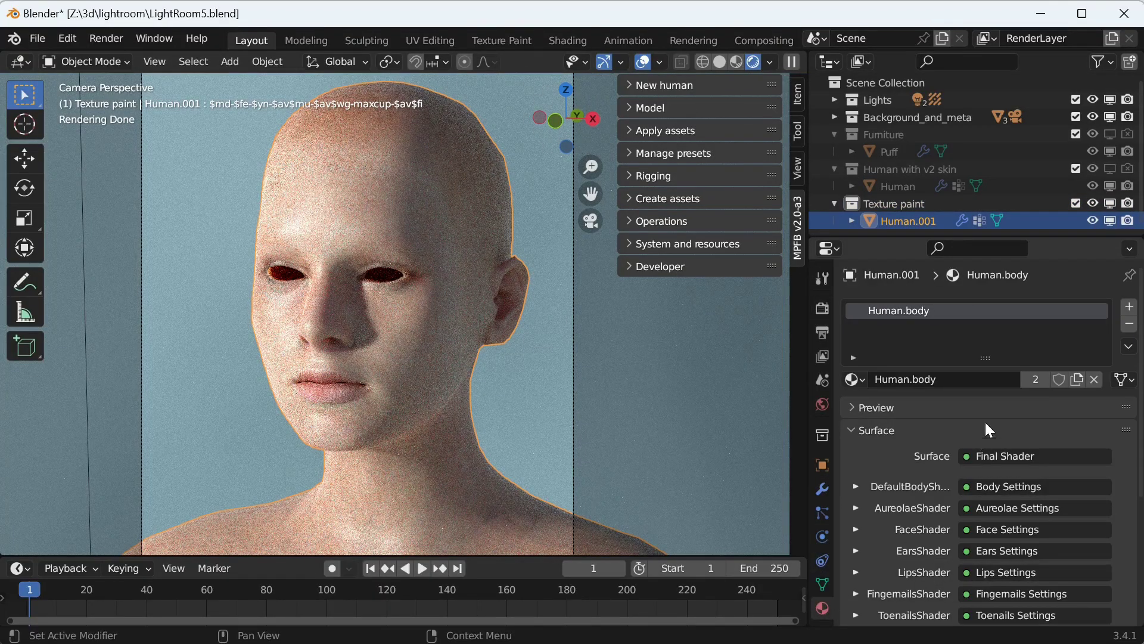
{"action": "left_click", "coordinate": [1130, 324]}
{"action": "left_click", "coordinate": [997, 382]}
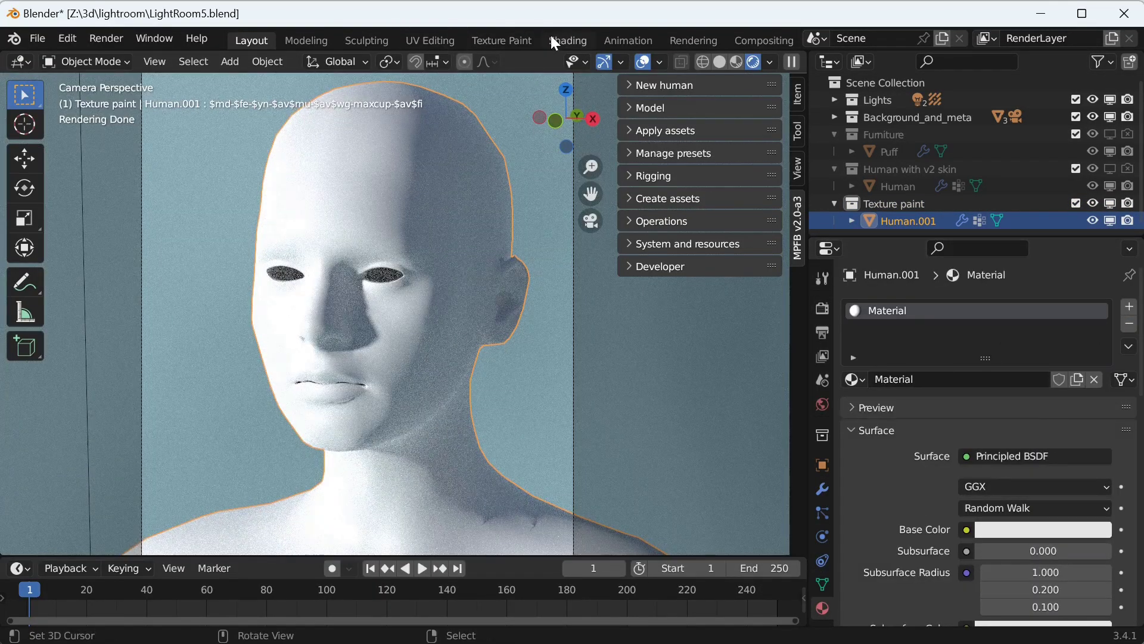
Open Human.001's material in the Shading workspace, add an Image Texture node, and duplicate it above the original.
{"action": "left_click", "coordinate": [567, 41]}
{"action": "key", "text": "Home"}
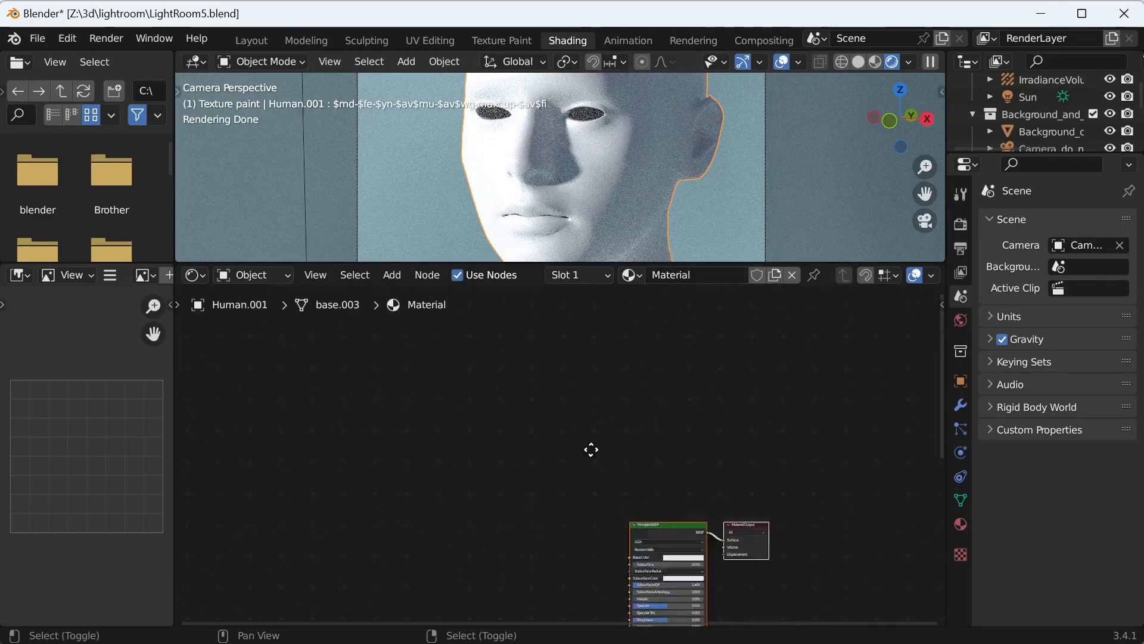
{"action": "left_click", "coordinate": [398, 274]}
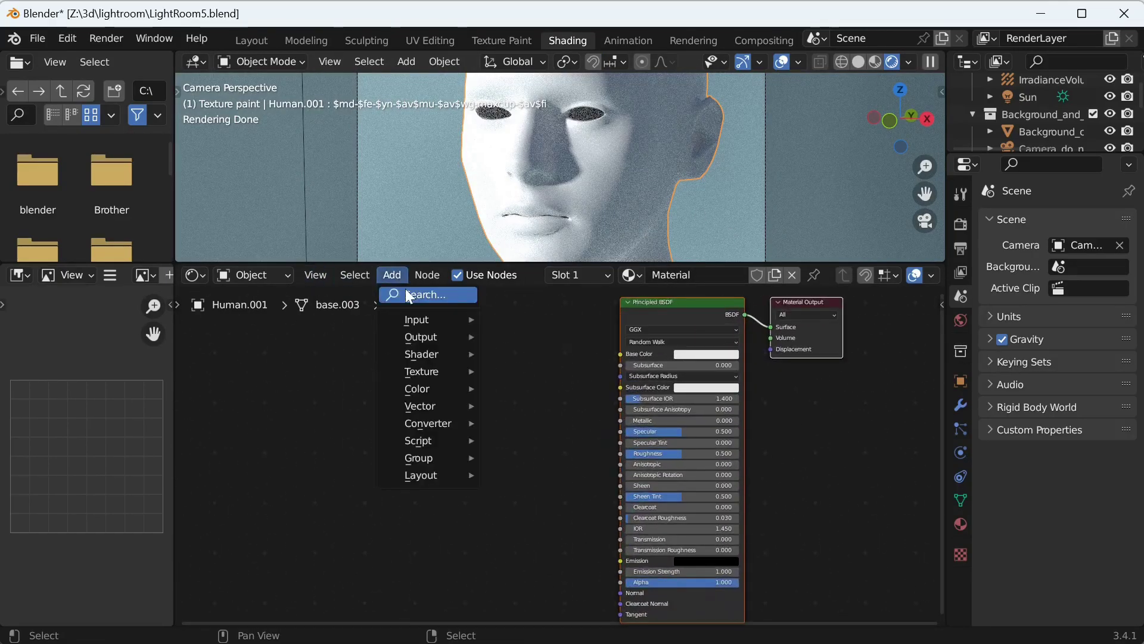
{"action": "left_click", "coordinate": [405, 288]}
{"action": "type", "text": "image"}
{"action": "key", "text": "Return"}
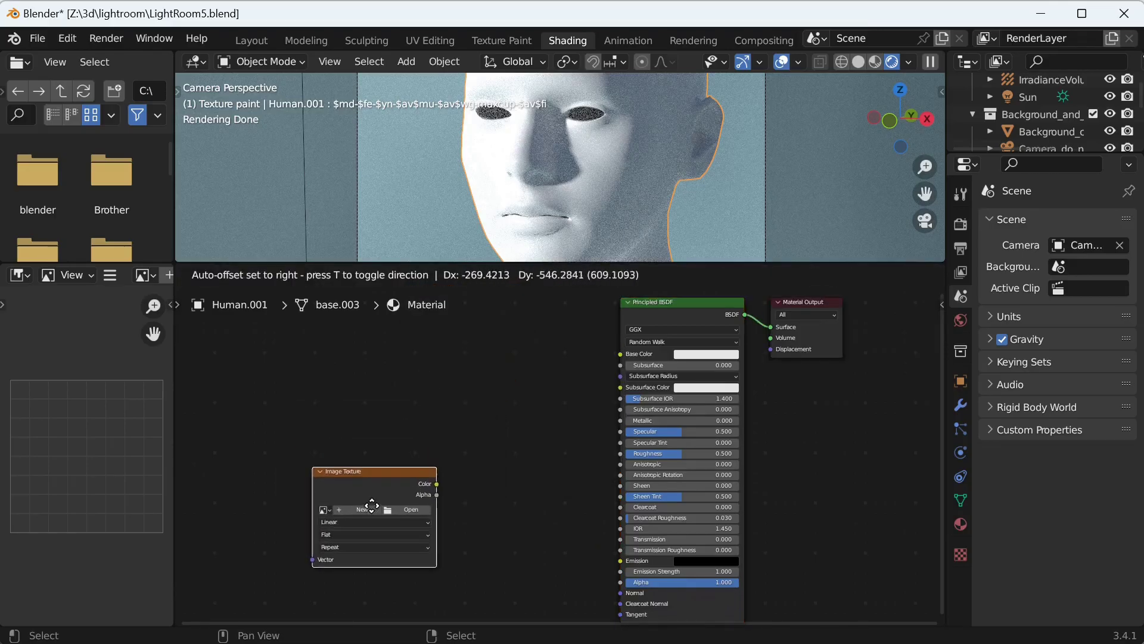
{"action": "left_click", "coordinate": [377, 508]}
{"action": "key", "text": "shift+d"}
{"action": "left_click", "coordinate": [407, 379]}
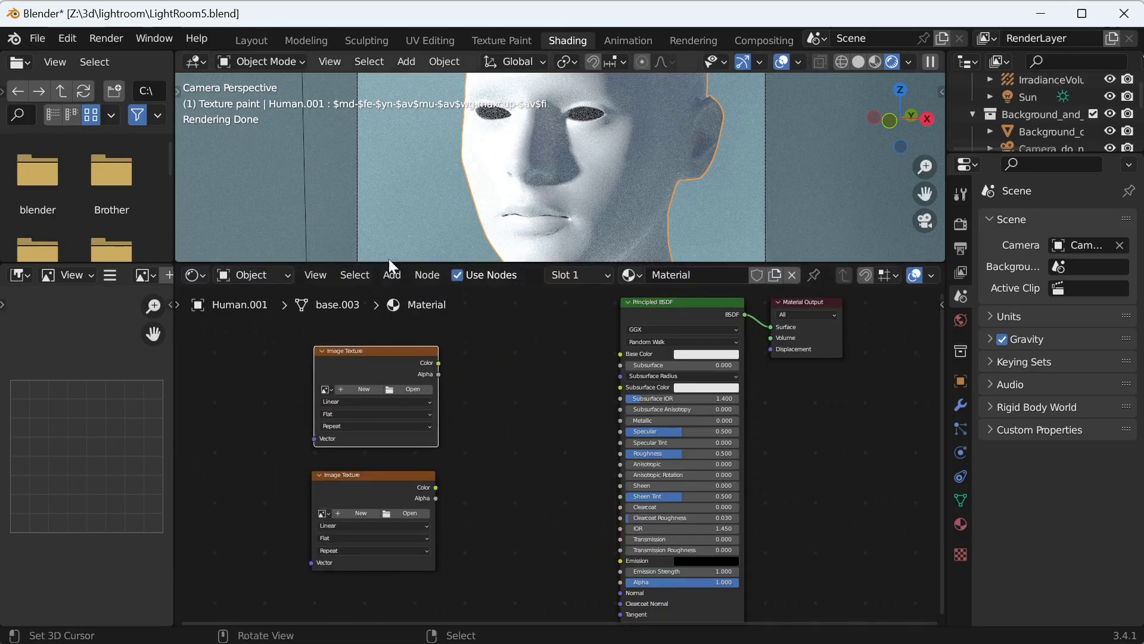
Assign young_lightskinned_female_diffuse.png to the upper Image Texture node and link its Color to the Principled BSDF's Base Color.
{"action": "left_click", "coordinate": [392, 274]}
{"action": "scroll", "coordinate": [500, 400], "scroll_direction": "up", "scroll_amount": 2}
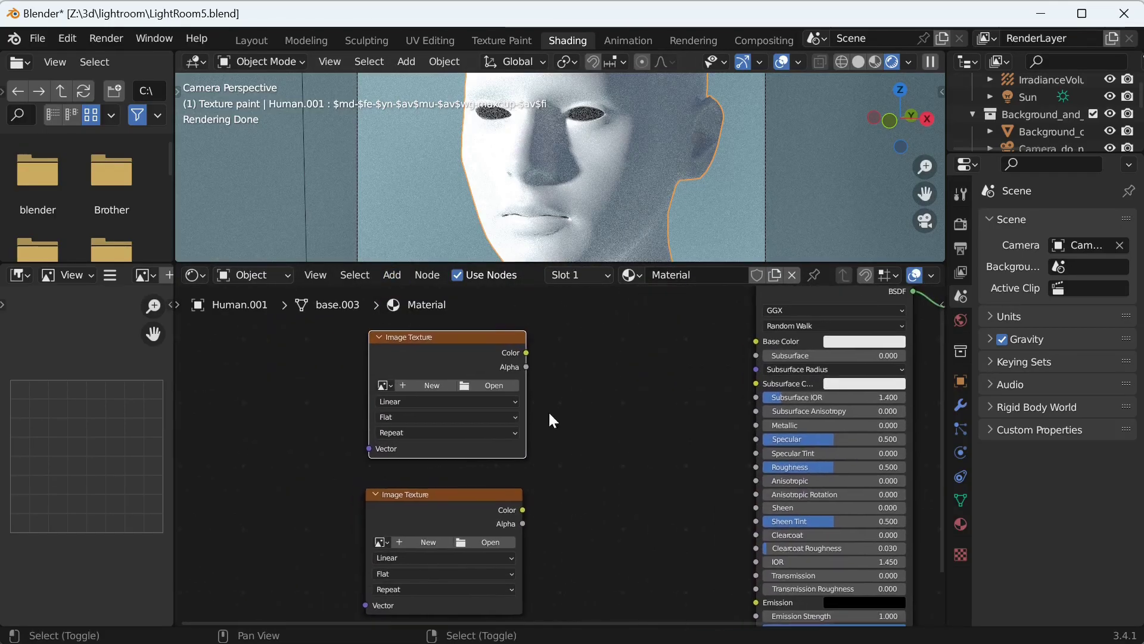
{"action": "left_click", "coordinate": [385, 385]}
{"action": "type", "text": "cau"}
{"action": "key", "text": "BackSpace"}
{"action": "key", "text": "BackSpace"}
{"action": "key", "text": "BackSpace"}
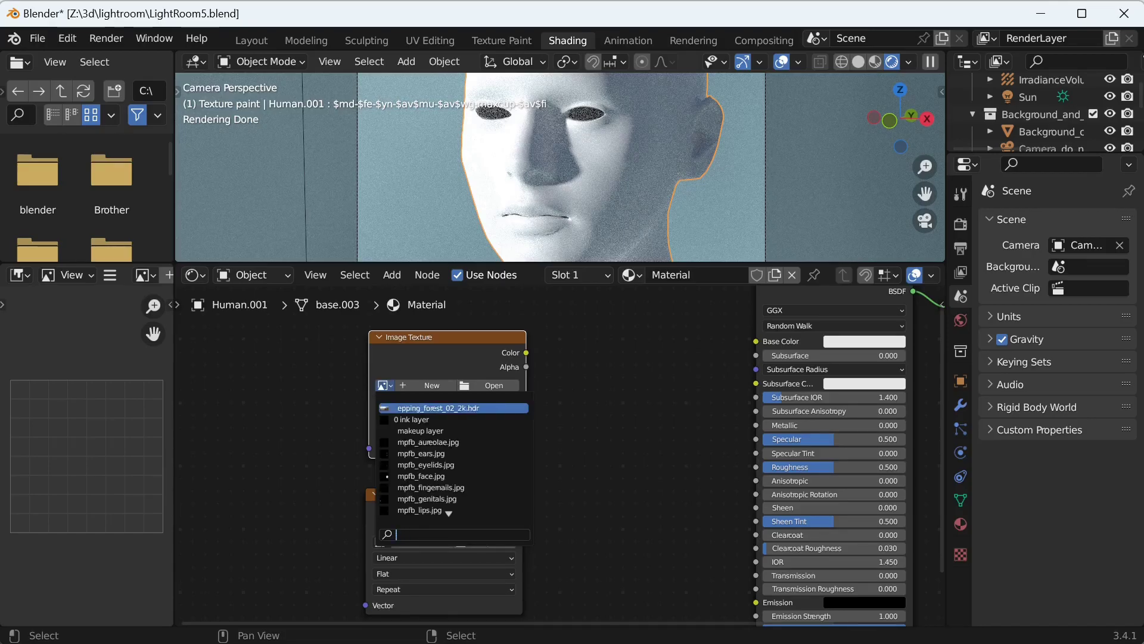
{"action": "type", "text": "fema"}
{"action": "left_click", "coordinate": [455, 408]}
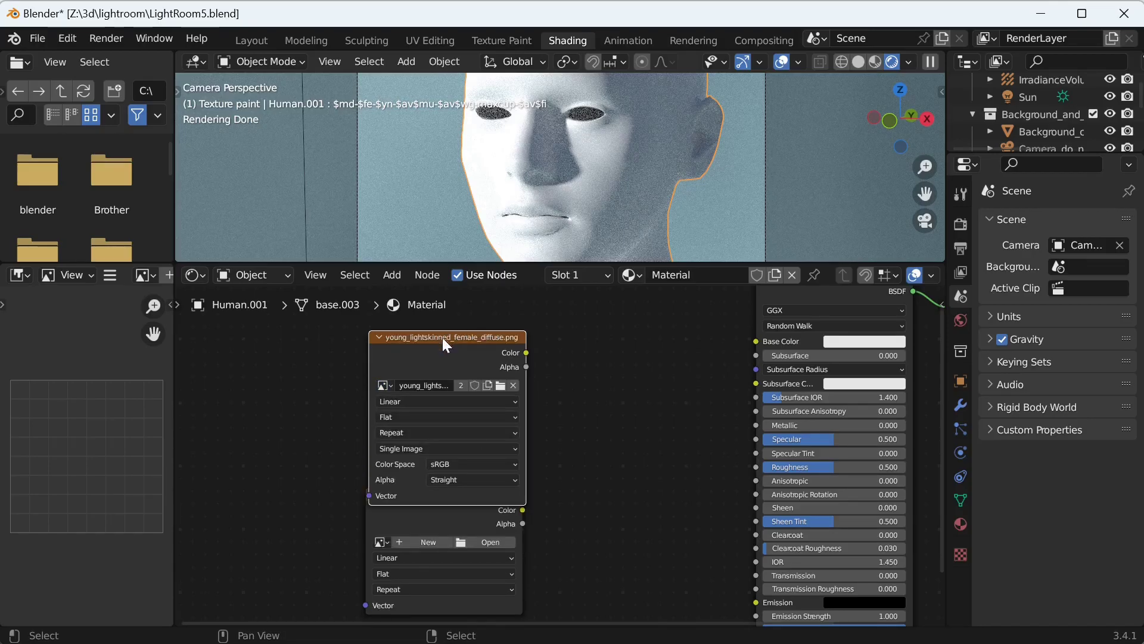
{"action": "left_click_drag", "start_coordinate": [524, 359], "coordinate": [757, 412]}
{"action": "middle_click_drag", "start_coordinate": [639, 540], "coordinate": [659, 480]}
Insert a Mix node set to Color, with the diffuse texture's Color feeding A and its Result feeding Base Color.
{"action": "left_click", "coordinate": [392, 275]}
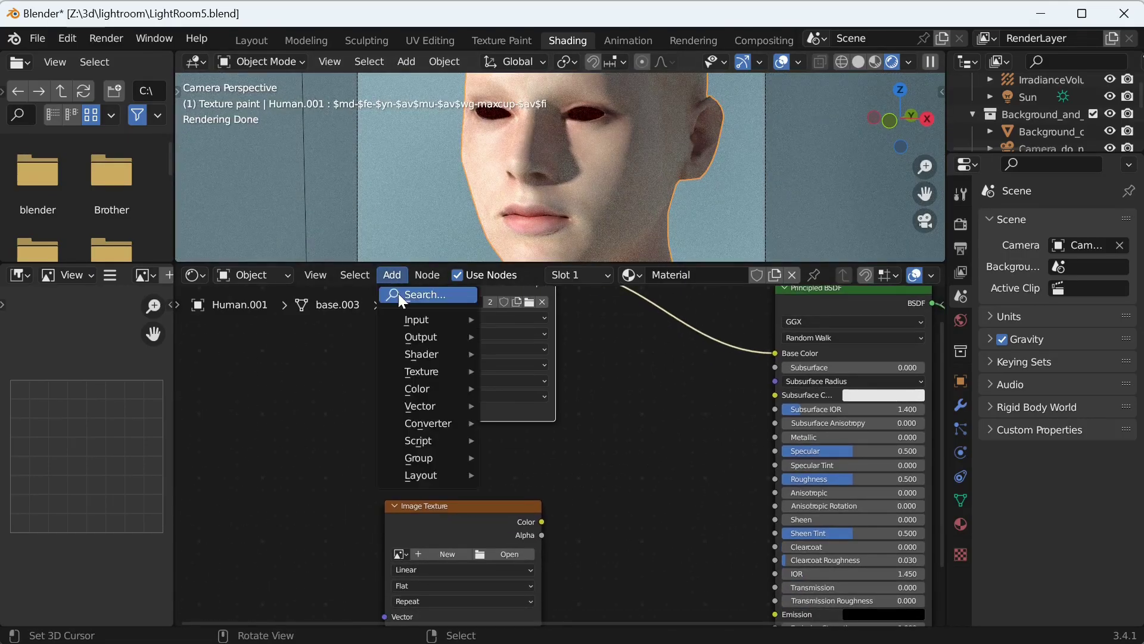
{"action": "left_click", "coordinate": [418, 294]}
{"action": "type", "text": "mix"}
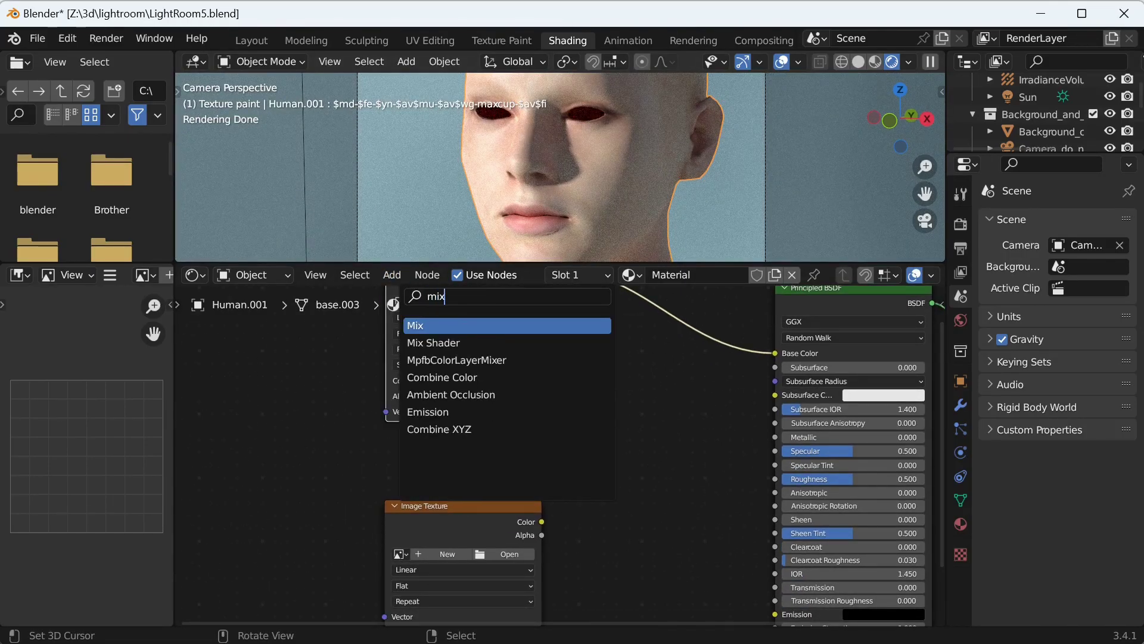
{"action": "left_click", "coordinate": [444, 327]}
{"action": "left_click", "coordinate": [664, 325]}
{"action": "middle_click_drag", "start_coordinate": [753, 439], "coordinate": [746, 487]}
{"action": "left_click", "coordinate": [674, 363]}
{"action": "left_click", "coordinate": [679, 409]}
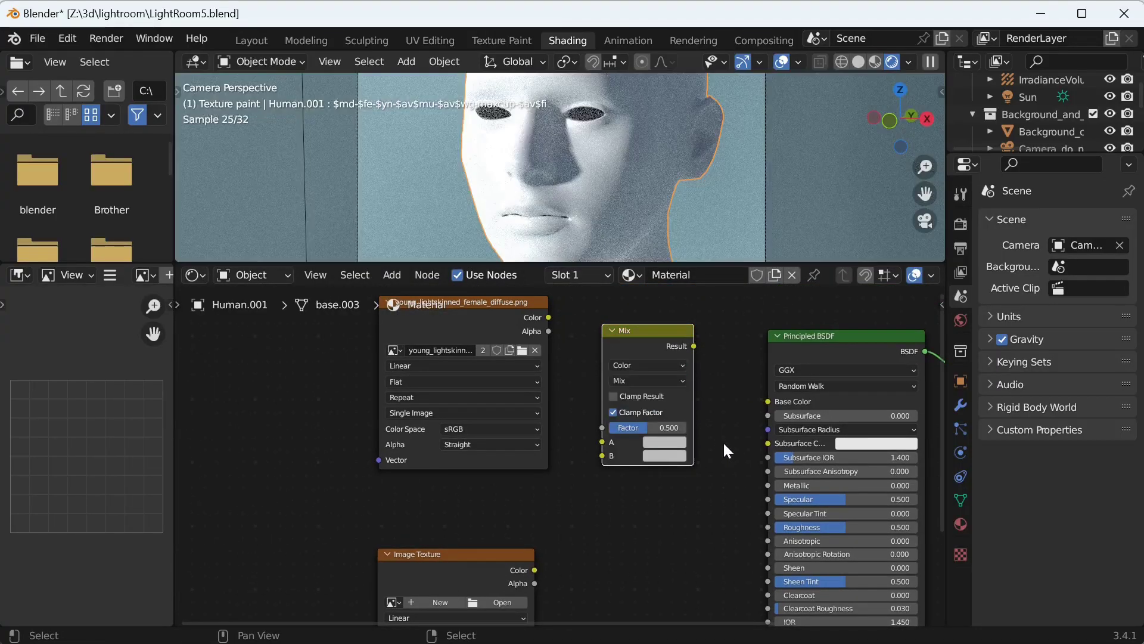
{"action": "left_click_drag", "start_coordinate": [548, 317], "coordinate": [599, 440]}
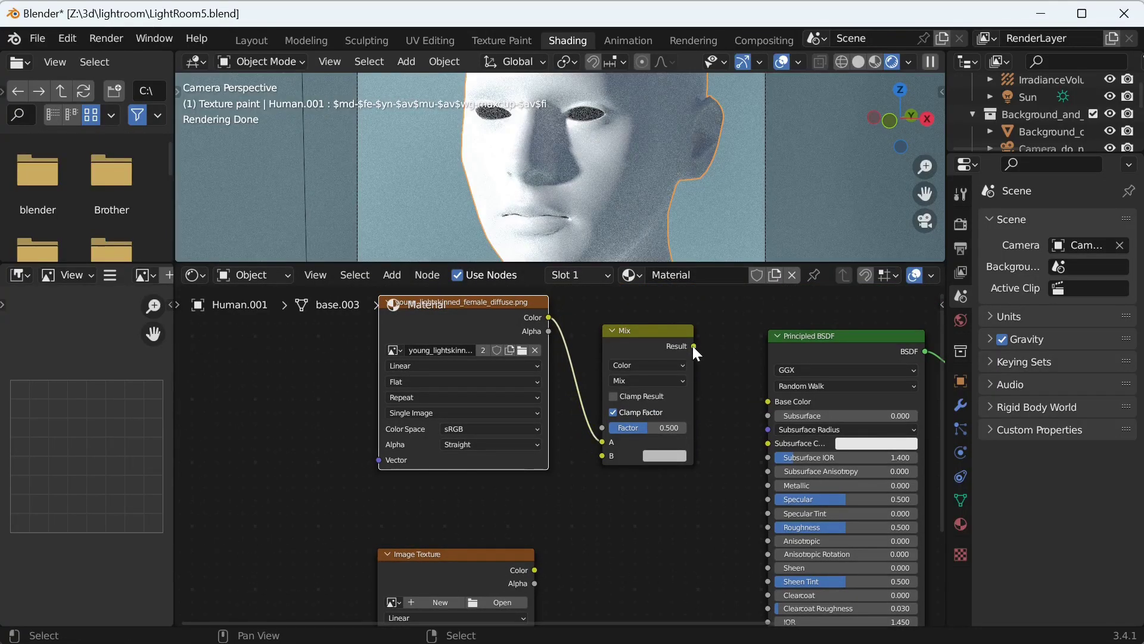
{"action": "left_click_drag", "start_coordinate": [692, 346], "coordinate": [767, 401]}
Assign the "makeup layer" image to the lower Image Texture node and link its Color to B and Alpha to Factor on the Mix node.
{"action": "middle_click_drag", "start_coordinate": [560, 520], "coordinate": [565, 442]}
{"action": "left_click", "coordinate": [396, 525]}
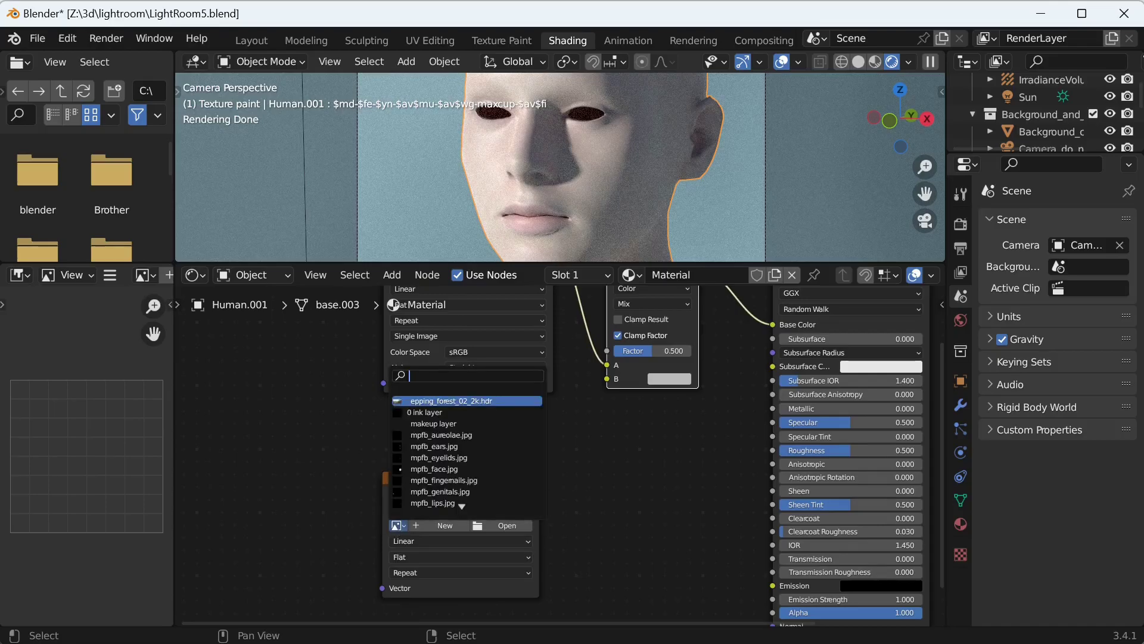
{"action": "type", "text": "make"}
{"action": "left_click", "coordinate": [493, 402]}
{"action": "left_click_drag", "start_coordinate": [504, 477], "coordinate": [517, 363]}
{"action": "left_click_drag", "start_coordinate": [550, 435], "coordinate": [607, 380]}
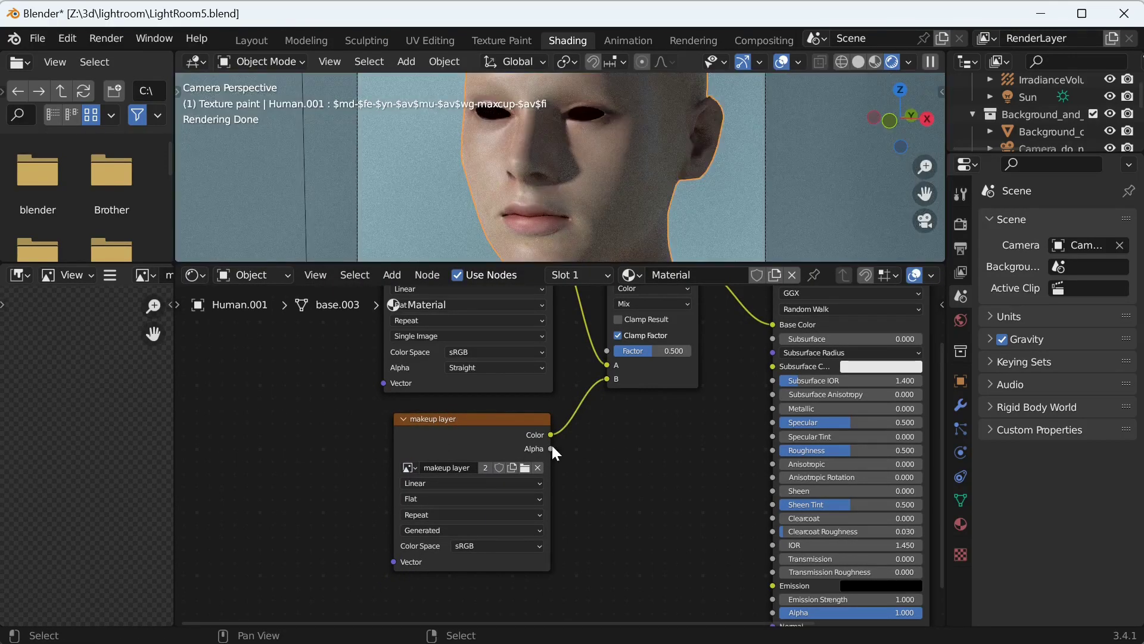
{"action": "left_click_drag", "start_coordinate": [551, 449], "coordinate": [606, 350]}
{"action": "middle_click_drag", "start_coordinate": [748, 334], "coordinate": [707, 427]}
Switch to the Texture Paint workspace, widen the 3D viewport, and frame the face in both the viewport and the UV image.
{"action": "left_click", "coordinate": [502, 40]}
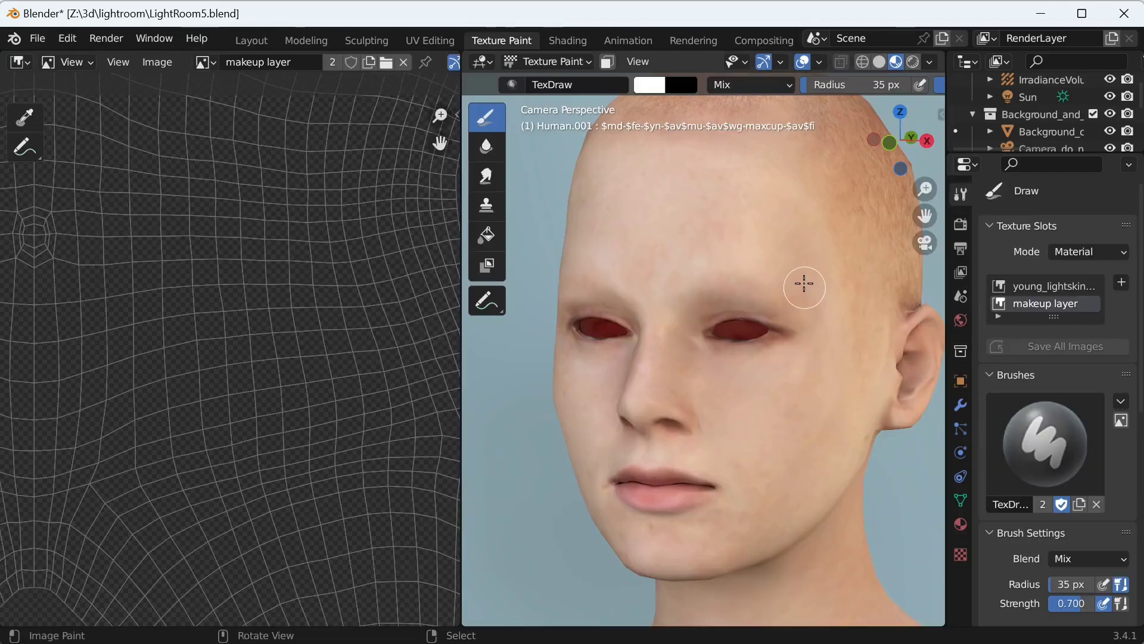
{"action": "scroll", "coordinate": [805, 281], "scroll_direction": "up", "scroll_amount": 3}
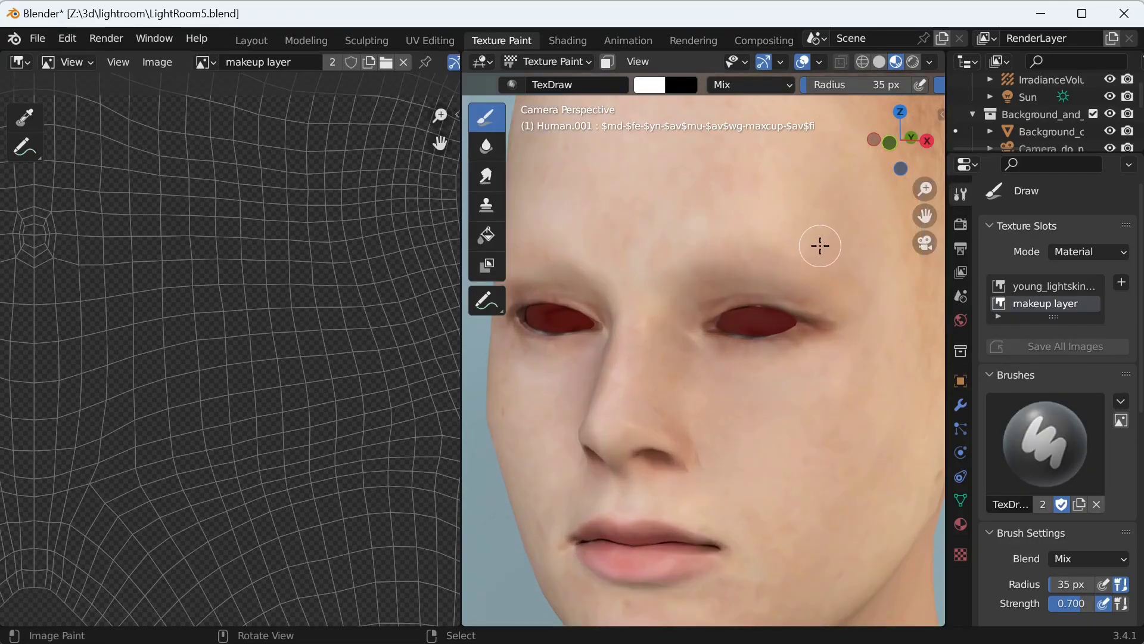
{"action": "key", "text": "n"}
{"action": "left_click_drag", "start_coordinate": [463, 141], "coordinate": [314, 140]}
{"action": "scroll", "coordinate": [158, 377], "scroll_direction": "down", "scroll_amount": 5}
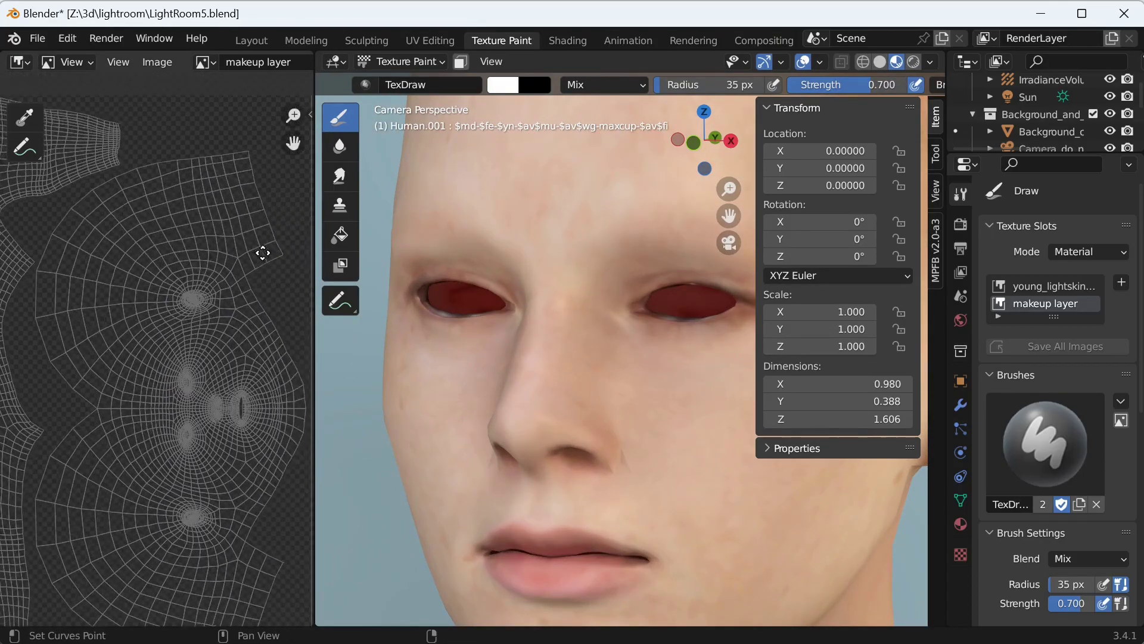
{"action": "scroll", "coordinate": [263, 253], "scroll_direction": "up", "scroll_amount": 3}
{"action": "scroll", "coordinate": [231, 288], "scroll_direction": "up", "scroll_amount": 3}
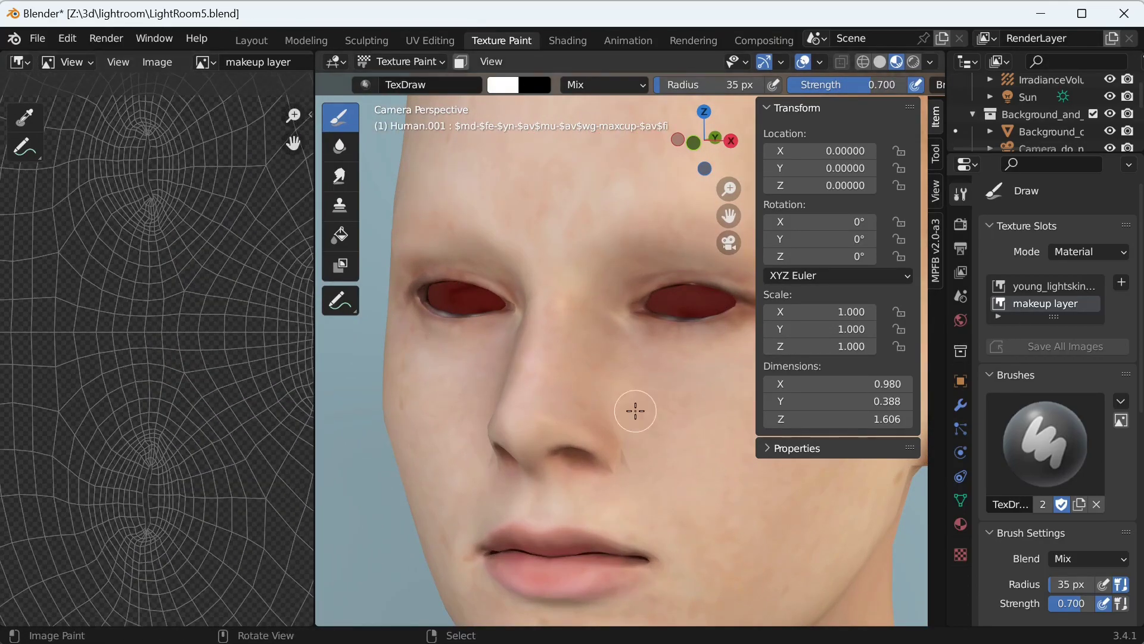
Display the Draw tool's texture slots, brush settings and color picker beside the 3D view.
{"action": "left_click", "coordinate": [935, 245]}
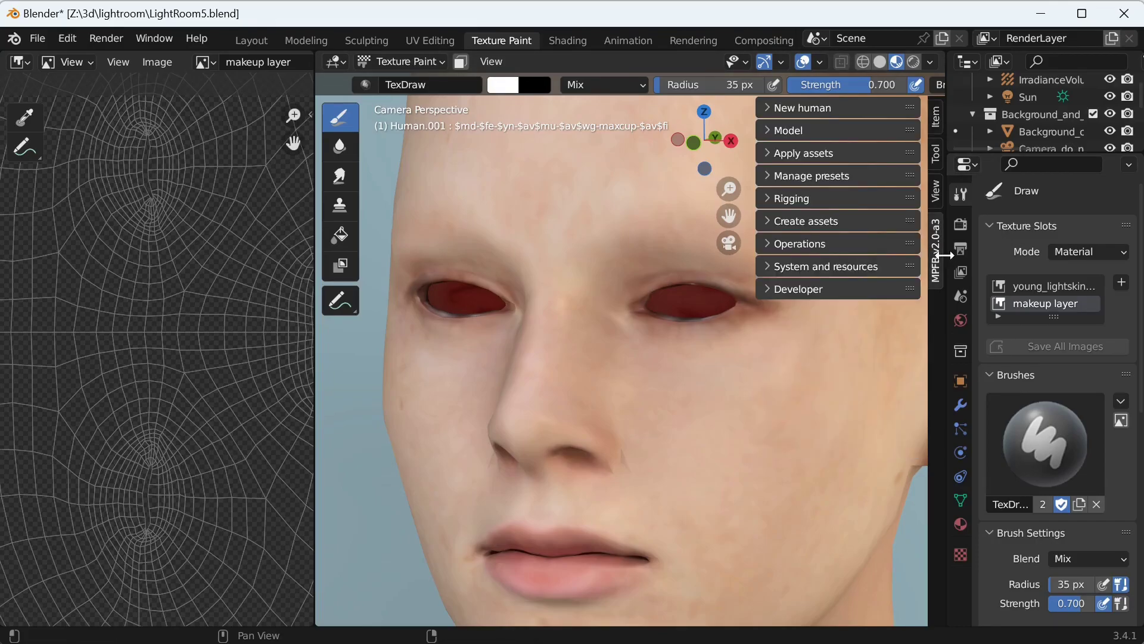
{"action": "left_click", "coordinate": [936, 118]}
{"action": "left_click", "coordinate": [940, 153]}
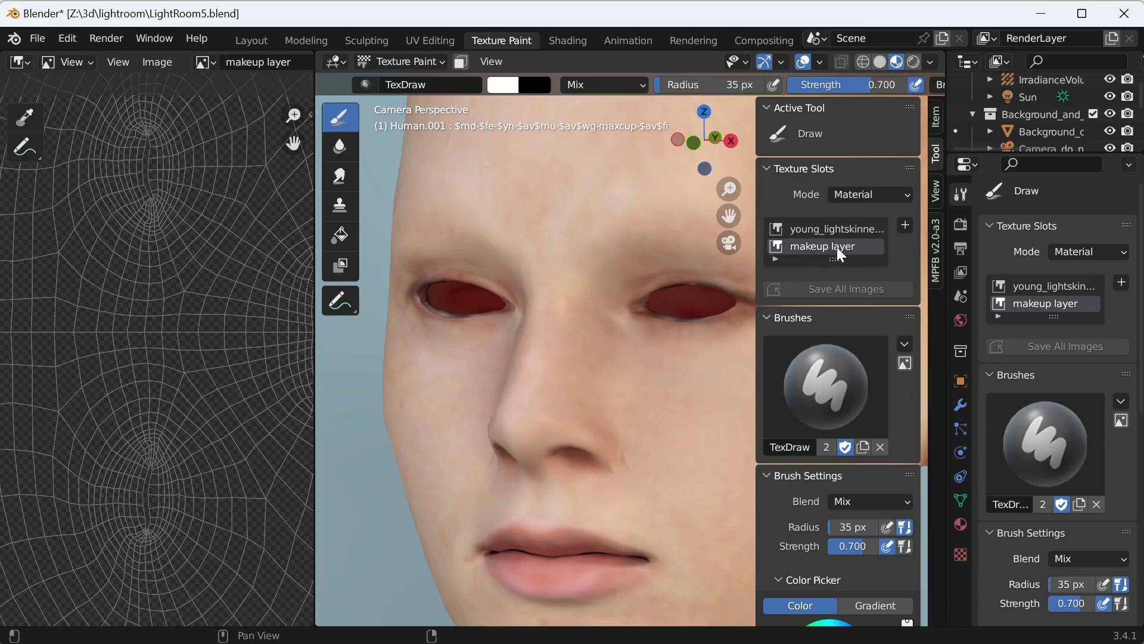
{"action": "scroll", "coordinate": [899, 464], "scroll_direction": "down", "scroll_amount": 2}
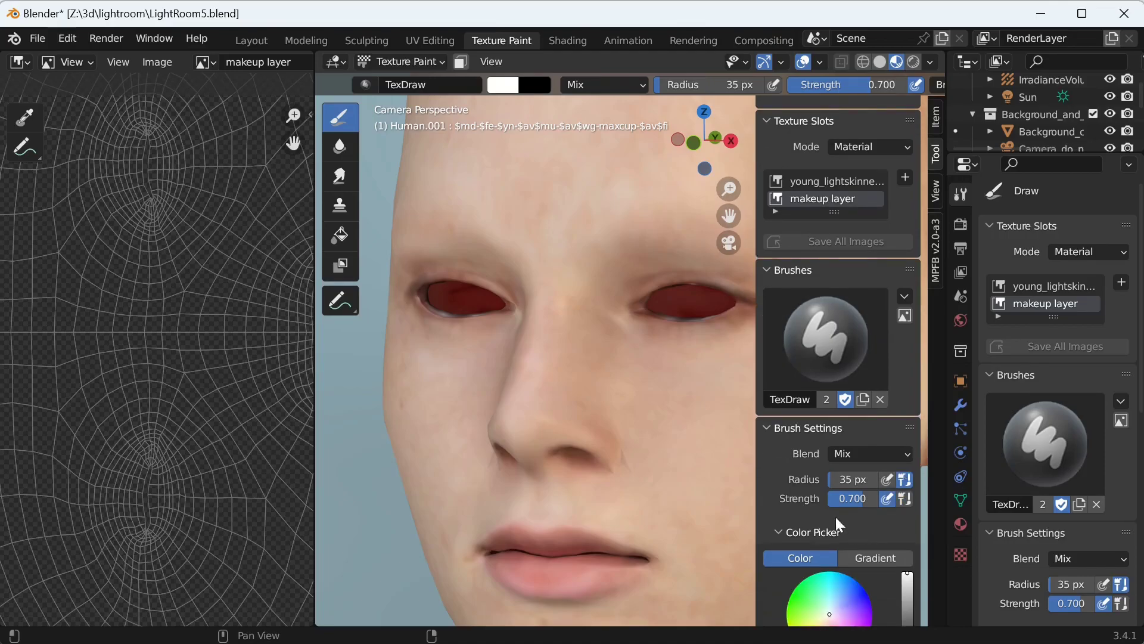
{"action": "scroll", "coordinate": [888, 495], "scroll_direction": "down", "scroll_amount": 6}
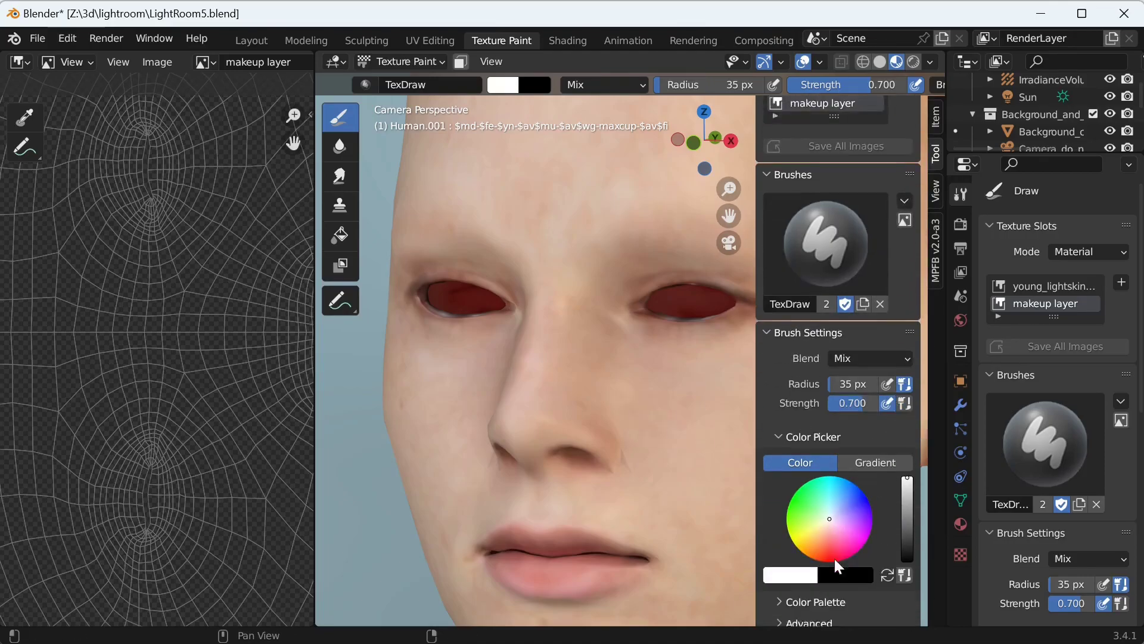
Swap the brush color to black and enable X mirror symmetry for painting.
{"action": "left_click", "coordinate": [892, 529]}
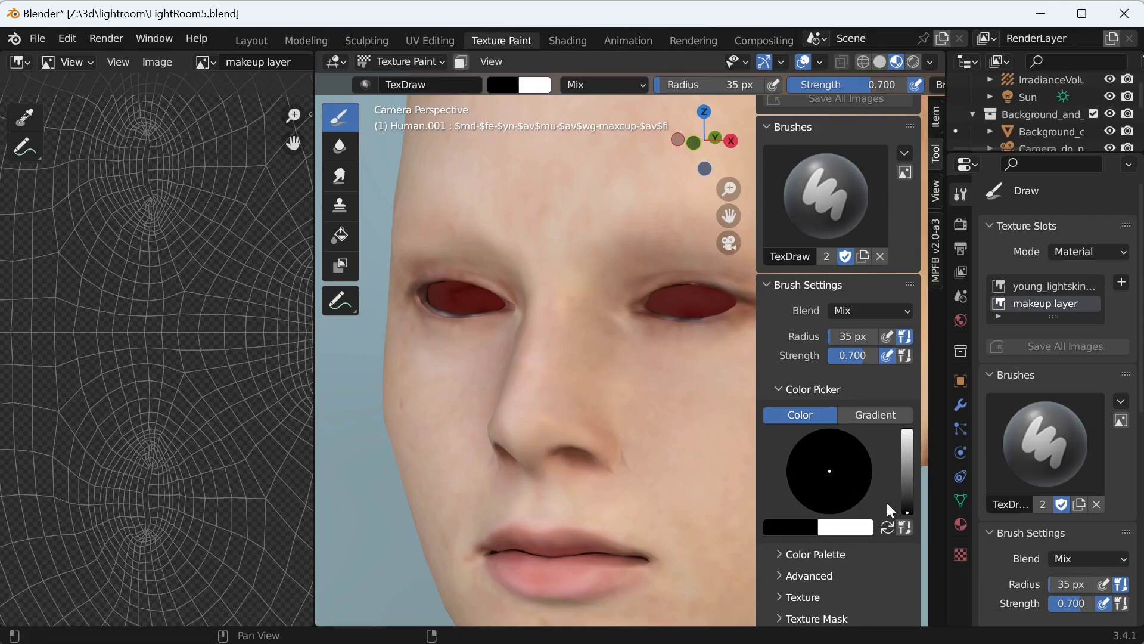
{"action": "scroll", "coordinate": [885, 489], "scroll_direction": "down", "scroll_amount": 6}
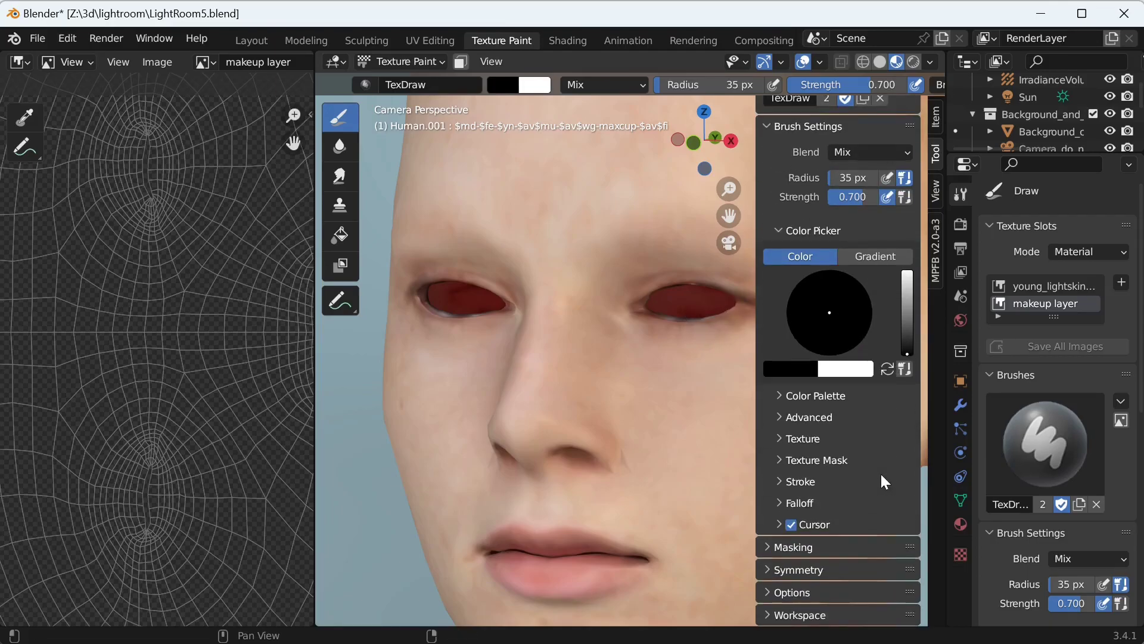
{"action": "left_click", "coordinate": [773, 575]}
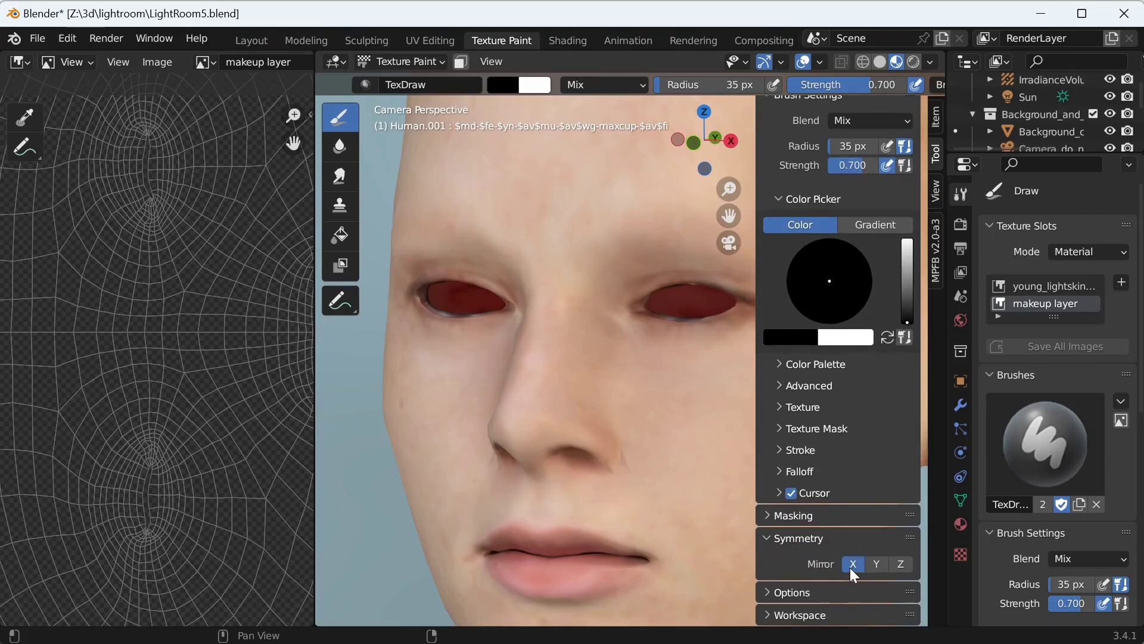
Paint black eyeliner around the eye on the makeup layer, with a wing extending toward the temple.
{"action": "middle_click_drag", "start_coordinate": [637, 288], "coordinate": [567, 285], "text": "shift"}
{"action": "scroll", "coordinate": [599, 326], "scroll_direction": "up", "scroll_amount": 3}
{"action": "mouse_move", "coordinate": [525, 255]}
{"action": "left_mouse_down"}
{"action": "mouse_move", "coordinate": [568, 232]}
{"action": "mouse_move", "coordinate": [660, 231]}
{"action": "mouse_move", "coordinate": [689, 266]}
{"action": "mouse_move", "coordinate": [659, 281]}
{"action": "mouse_move", "coordinate": [541, 287]}
{"action": "mouse_move", "coordinate": [514, 274]}
{"action": "left_mouse_up"}
{"action": "scroll", "coordinate": [642, 340], "scroll_direction": "down", "scroll_amount": 1}
{"action": "middle_click_drag", "start_coordinate": [641, 340], "coordinate": [532, 403], "text": "shift"}
{"action": "mouse_move", "coordinate": [567, 351]}
{"action": "left_mouse_down"}
{"action": "mouse_move", "coordinate": [636, 334]}
{"action": "mouse_move", "coordinate": [570, 352]}
{"action": "mouse_move", "coordinate": [573, 327]}
{"action": "mouse_move", "coordinate": [685, 307]}
{"action": "mouse_move", "coordinate": [553, 357]}
{"action": "left_mouse_up"}
Set the brush radius to 10 px and extend the black eyeliner at the eye's inner corner.
{"action": "scroll", "coordinate": [846, 417], "scroll_direction": "up", "scroll_amount": 10}
{"action": "scroll", "coordinate": [852, 453], "scroll_direction": "down", "scroll_amount": 3}
{"action": "double_click", "coordinate": [853, 455]}
{"action": "type", "text": "10"}
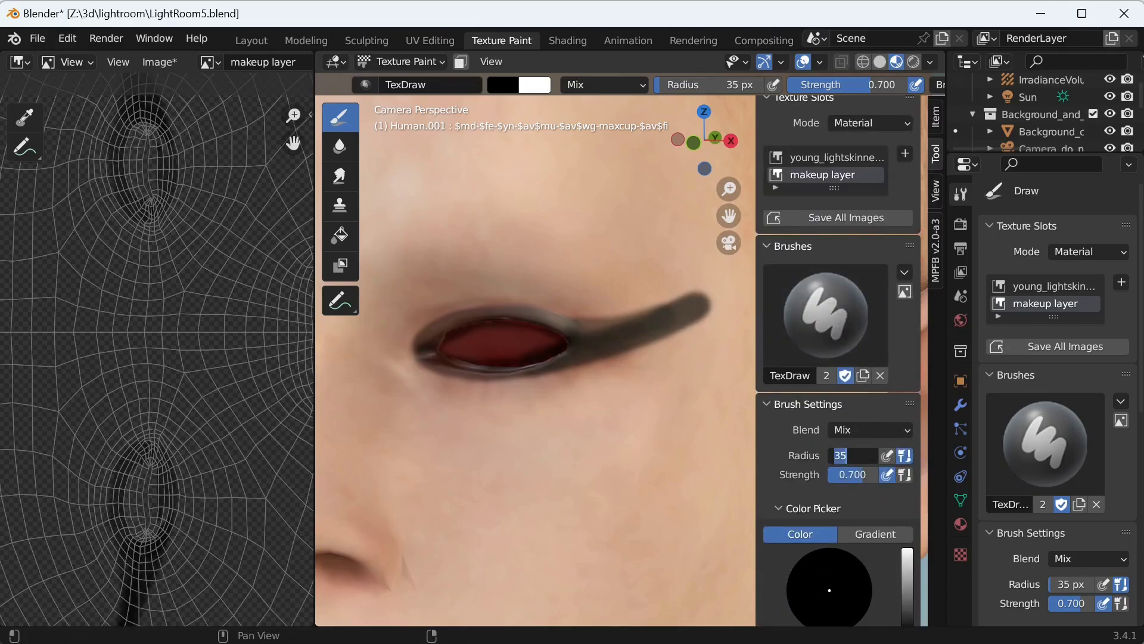
{"action": "key", "text": "Return"}
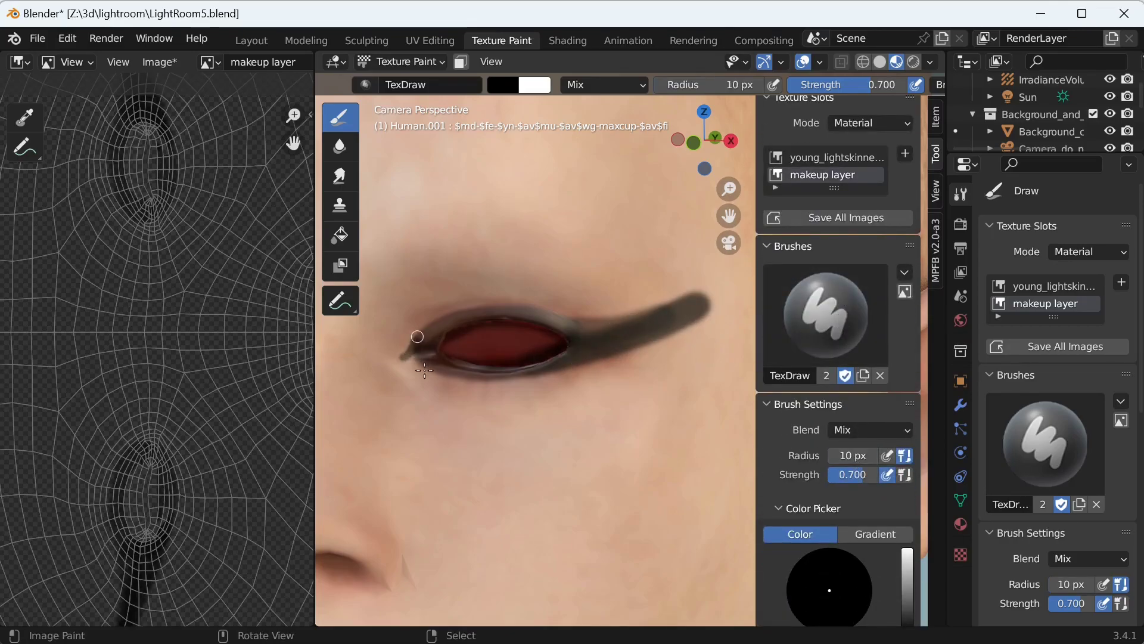
{"action": "left_click_drag", "start_coordinate": [404, 356], "coordinate": [412, 344]}
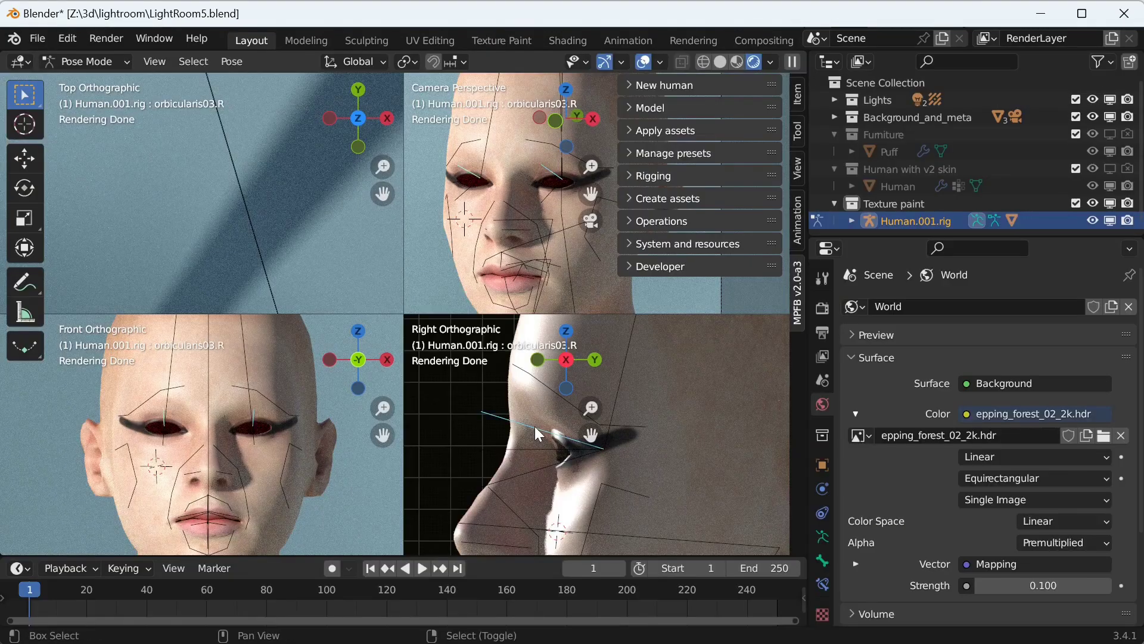
Rotate the upper eyelid bone orbicularis03.R on Human.001.rig to close the eyelid.
{"action": "key", "text": "r"}
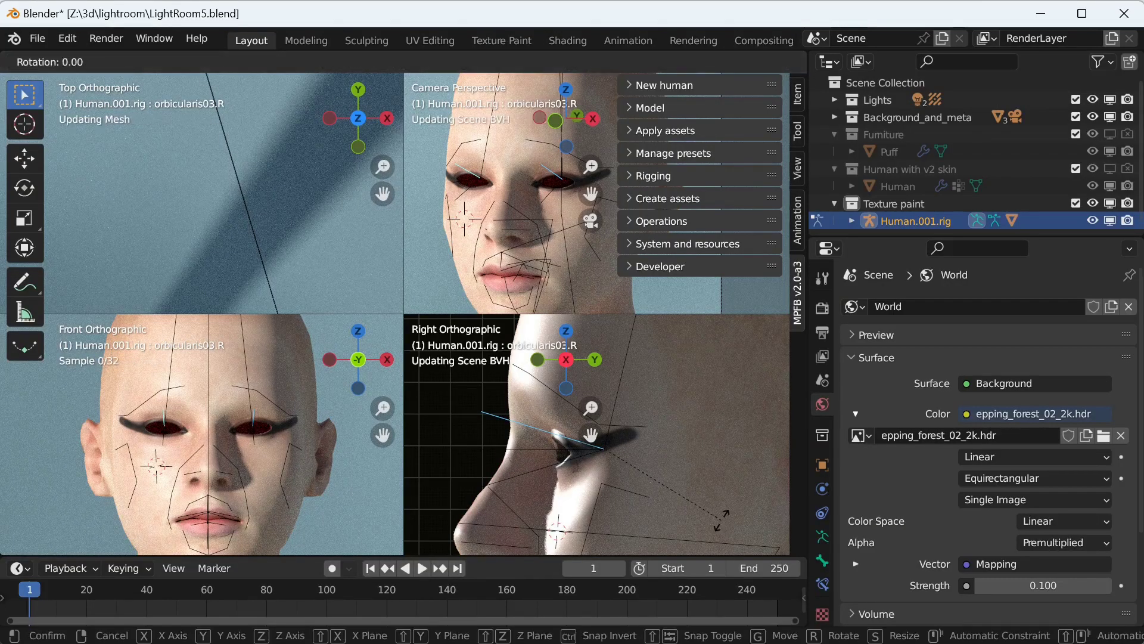
{"action": "left_click", "coordinate": [757, 453]}
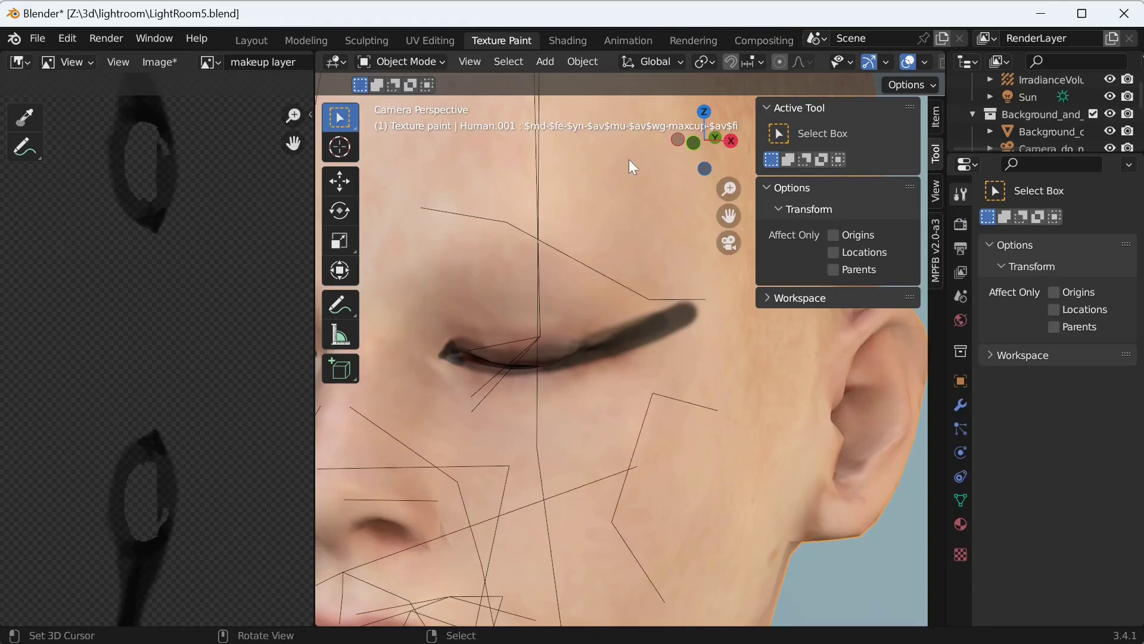
Put Human.001 back in Texture Paint mode and pick a muted purple brush color.
{"action": "scroll", "coordinate": [635, 209], "scroll_direction": "down", "scroll_amount": 3}
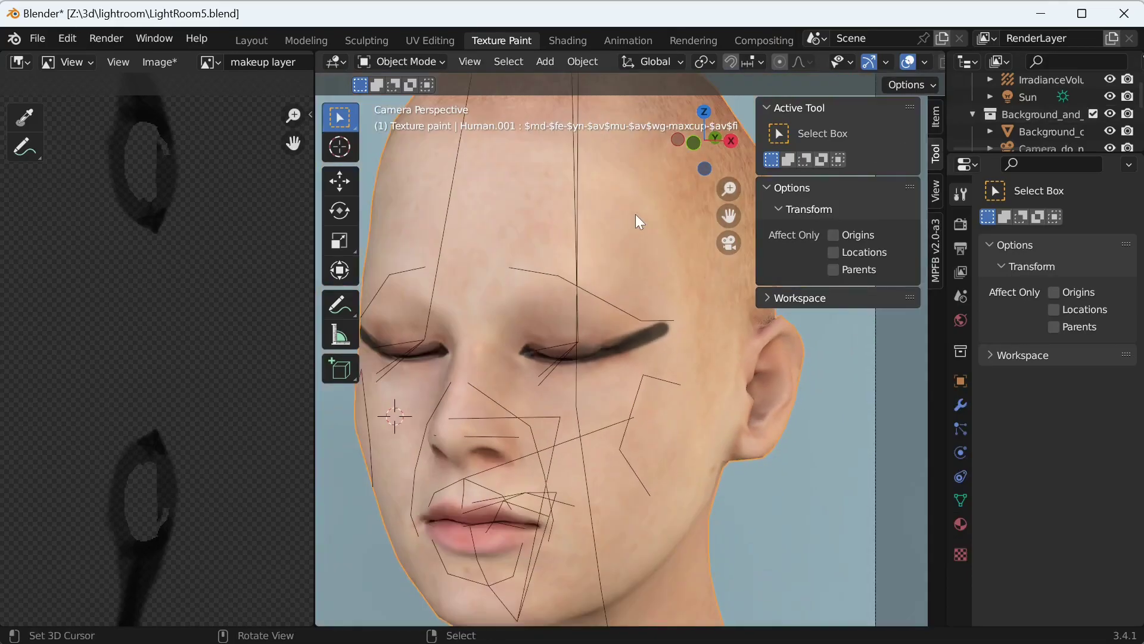
{"action": "left_click", "coordinate": [403, 62]}
{"action": "left_click", "coordinate": [405, 178]}
{"action": "scroll", "coordinate": [831, 403], "scroll_direction": "down", "scroll_amount": 5}
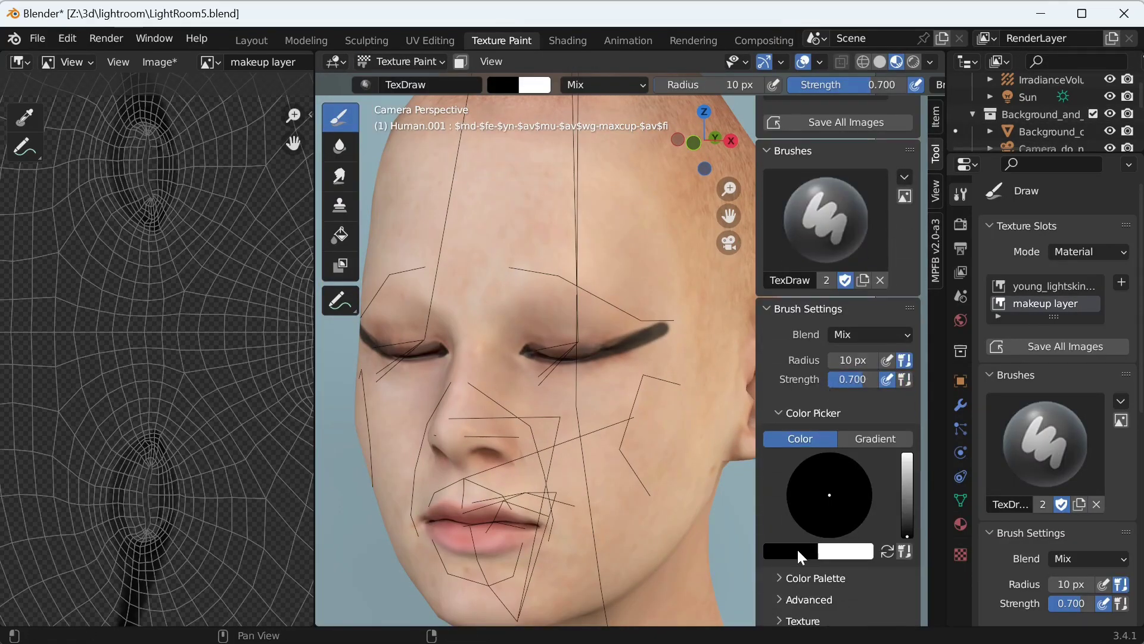
{"action": "left_click", "coordinate": [797, 551]}
{"action": "left_click", "coordinate": [911, 375]}
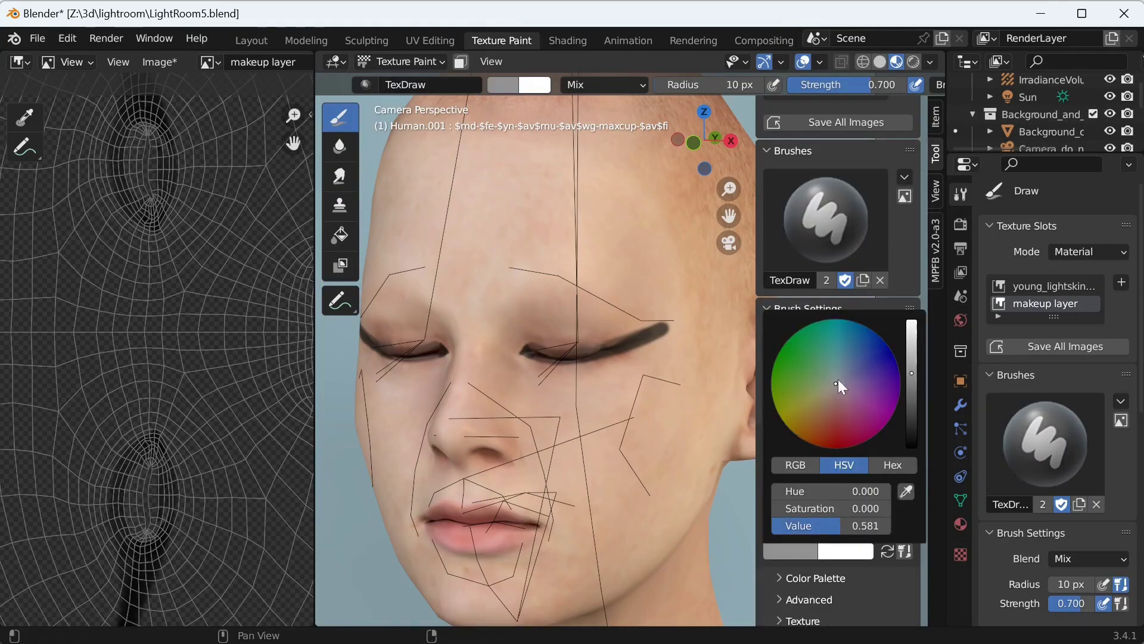
{"action": "left_click_drag", "start_coordinate": [858, 376], "coordinate": [870, 387]}
Set the brush strength to 0.2 and change its stroke method to Airbrush.
{"action": "double_click", "coordinate": [859, 380]}
{"action": "type", "text": ".2"}
{"action": "key", "text": "Return"}
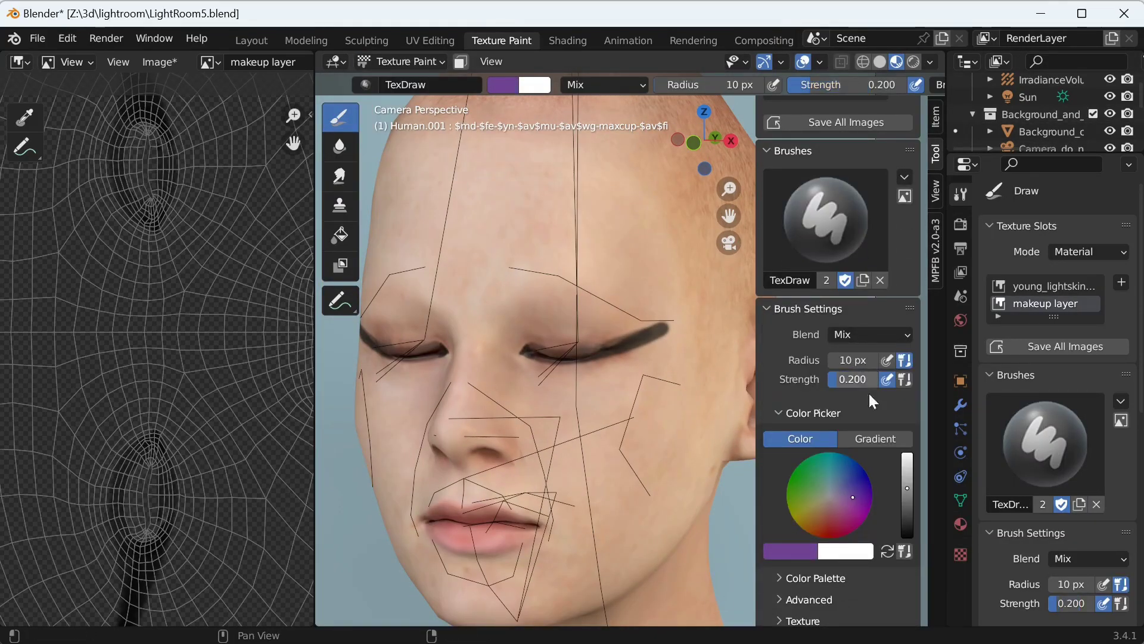
{"action": "scroll", "coordinate": [850, 476], "scroll_direction": "down", "scroll_amount": 9}
{"action": "left_click", "coordinate": [791, 444]}
{"action": "scroll", "coordinate": [852, 456], "scroll_direction": "down", "scroll_amount": 1}
{"action": "left_click", "coordinate": [857, 454]}
{"action": "left_click", "coordinate": [856, 529]}
{"action": "scroll", "coordinate": [853, 268], "scroll_direction": "up", "scroll_amount": 5}
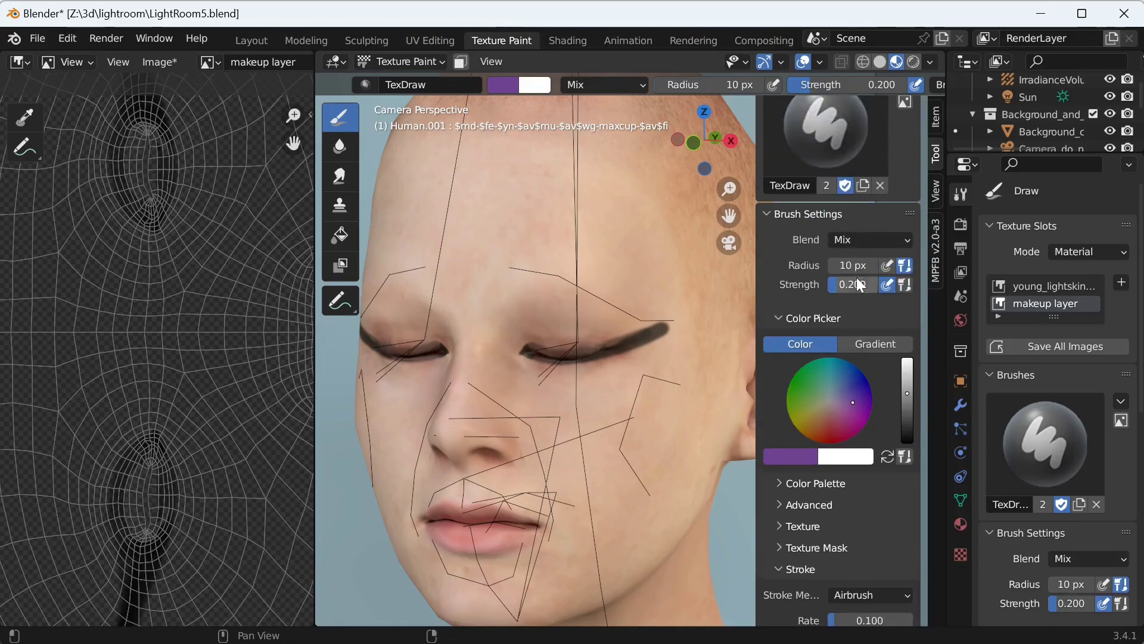
Set the brush radius to 20 px and paint purple eyeshadow over the closed upper eyelid.
{"action": "double_click", "coordinate": [853, 265]}
{"action": "type", "text": "20"}
{"action": "key", "text": "Return"}
{"action": "mouse_move", "coordinate": [535, 344]}
{"action": "left_mouse_down"}
{"action": "mouse_move", "coordinate": [640, 328]}
{"action": "mouse_move", "coordinate": [554, 329]}
{"action": "mouse_move", "coordinate": [642, 324]}
{"action": "left_mouse_up"}
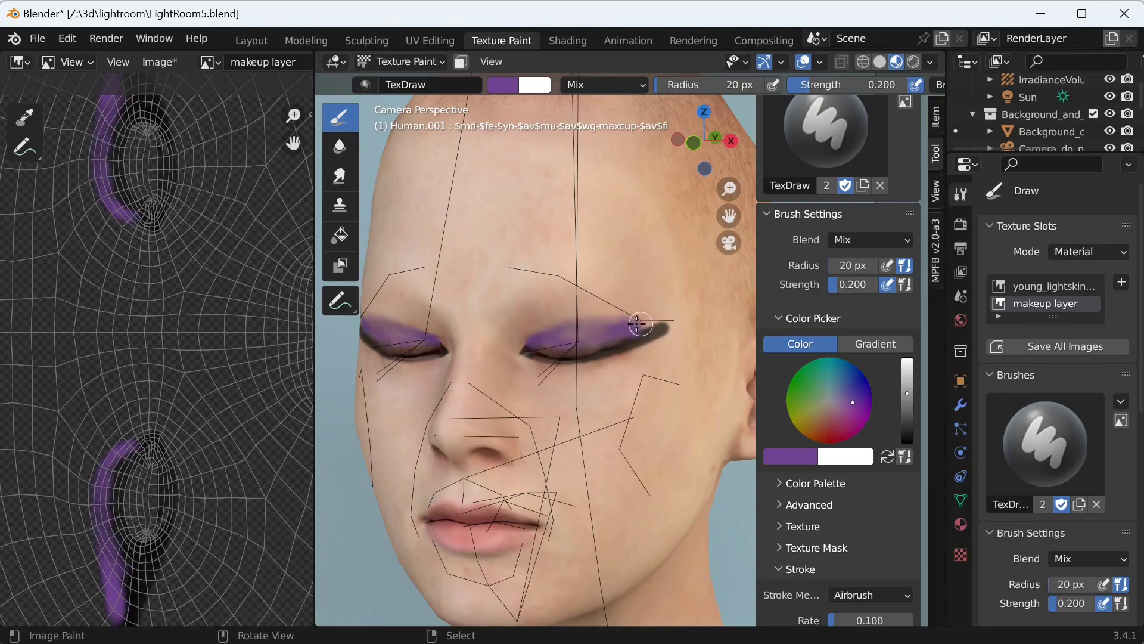
Set the texture paint brush radius to 40 px.
{"action": "double_click", "coordinate": [852, 266]}
{"action": "type", "text": "40"}
{"action": "key", "text": "Return"}
{"action": "scroll", "coordinate": [807, 395], "scroll_direction": "down", "scroll_amount": 5}
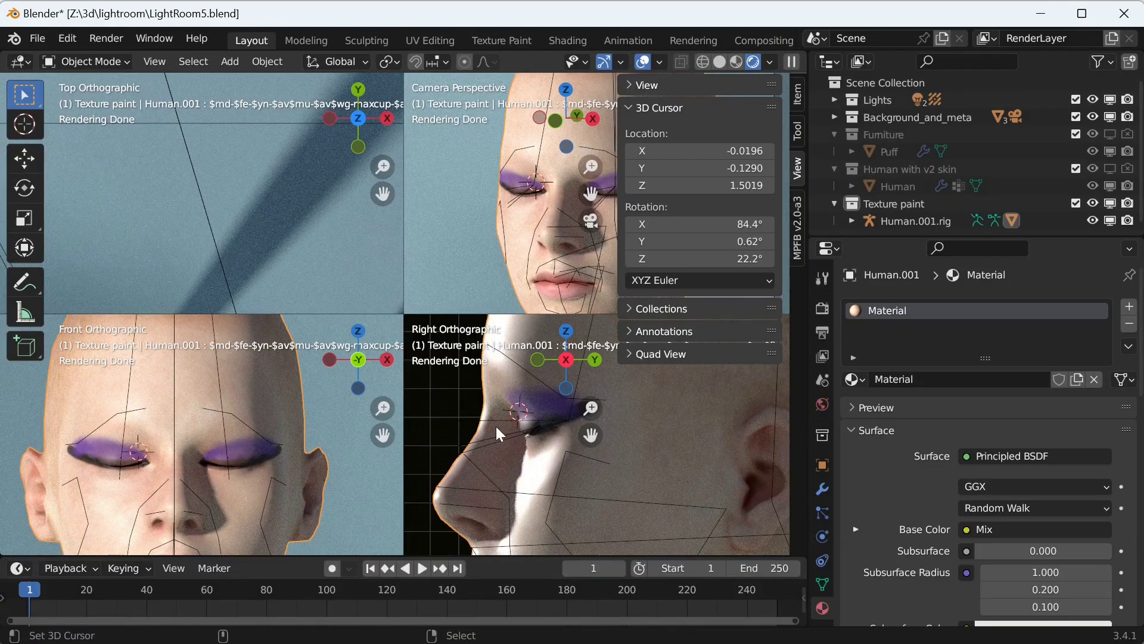
Clear the rotation of the upper eyelid bone on Human.001.rig in Pose Mode, and return to a single Object Mode view.
{"action": "left_click", "coordinate": [496, 429]}
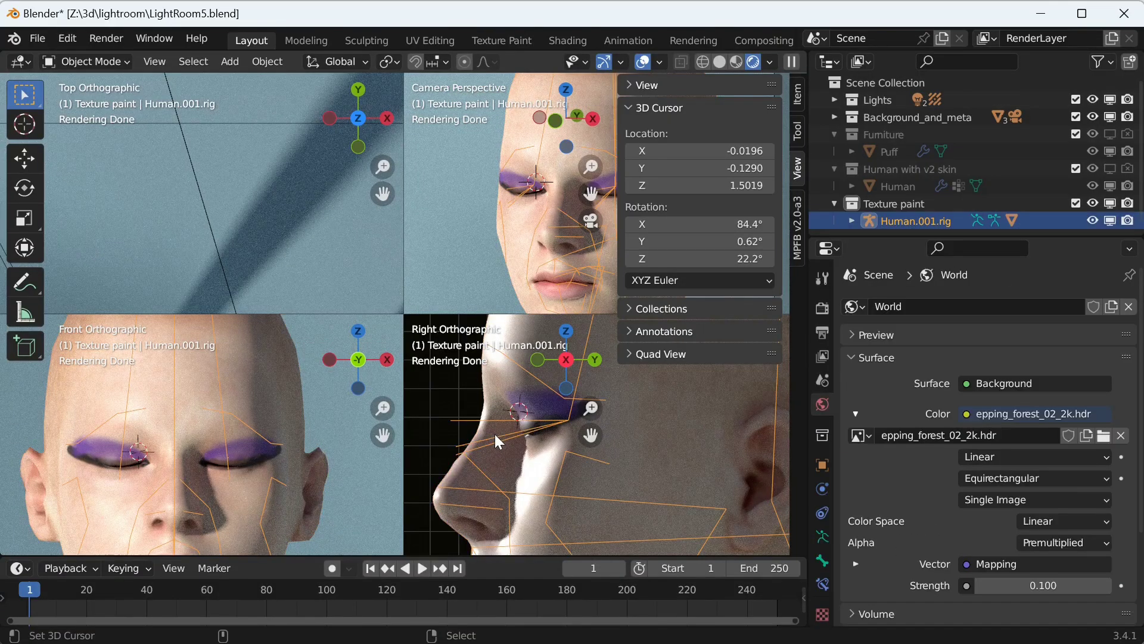
{"action": "left_click", "coordinate": [87, 61]}
{"action": "left_click", "coordinate": [93, 122]}
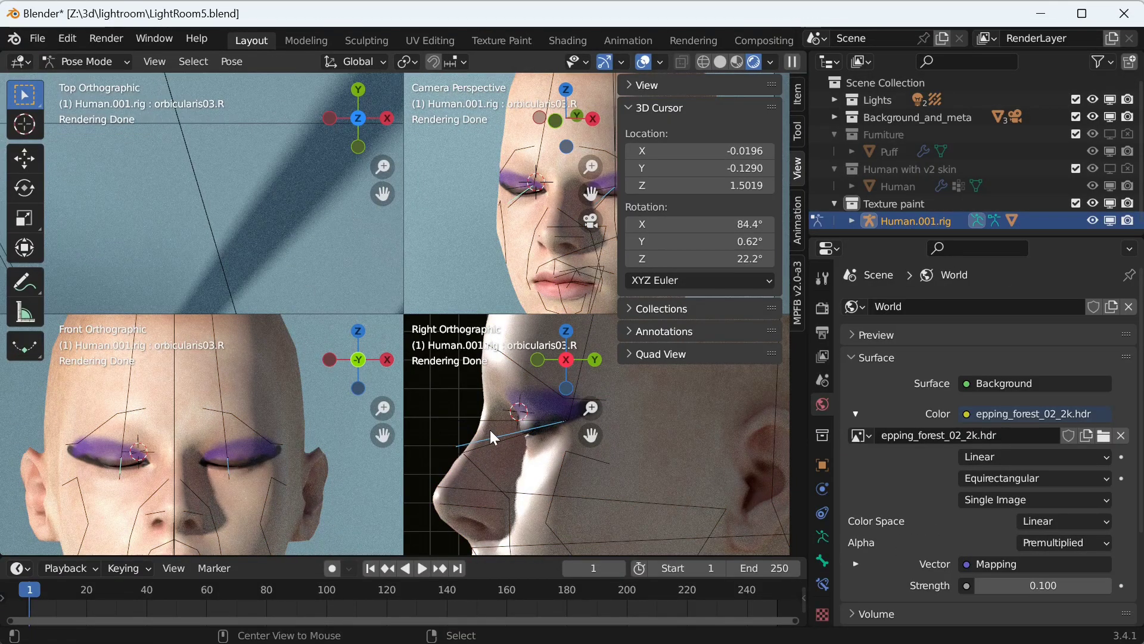
{"action": "key", "text": "alt+r"}
{"action": "key", "text": "ctrl+Tab"}
{"action": "key", "text": "ctrl+alt+q"}
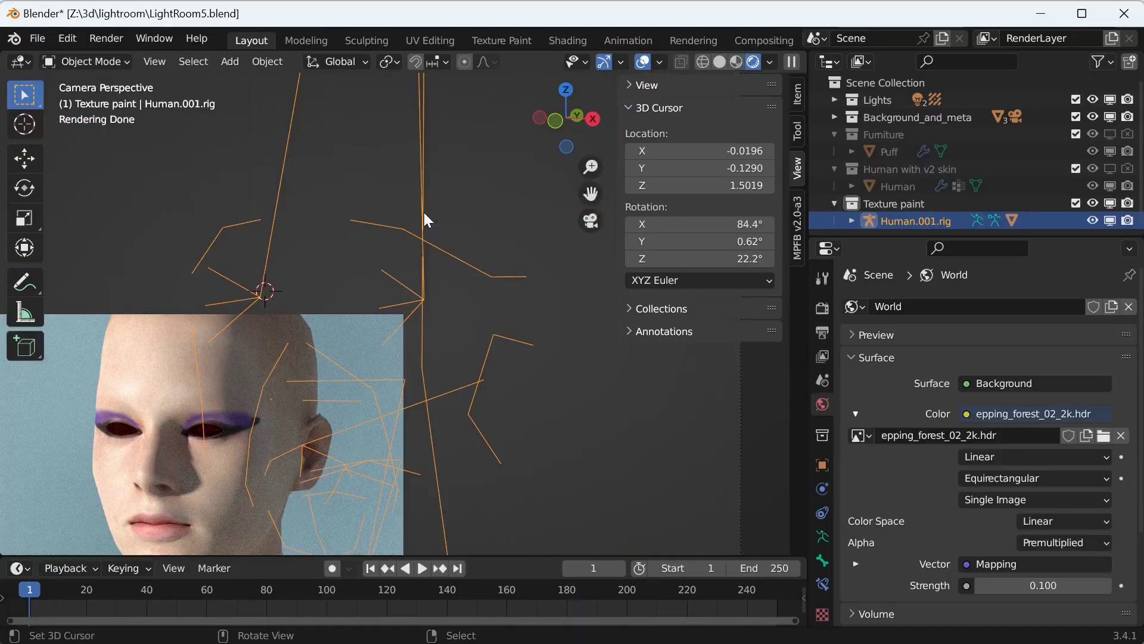
Disable the Texture paint collection in viewports and renders, show the Human with v2 skin collection instead, and select Human.
{"action": "left_click", "coordinate": [1111, 204]}
{"action": "left_click", "coordinate": [1128, 204]}
{"action": "left_click", "coordinate": [1109, 169]}
{"action": "left_click", "coordinate": [447, 375]}
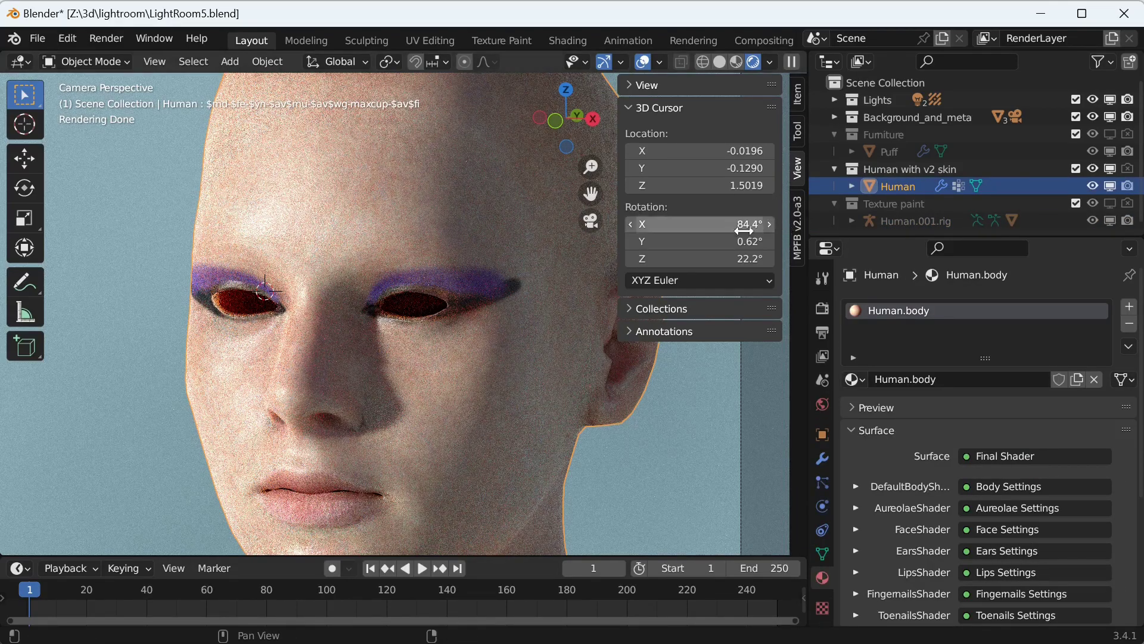
Add MPFB's Default standard rig with imported weights to Human.
{"action": "left_click", "coordinate": [797, 230]}
{"action": "left_click", "coordinate": [627, 176]}
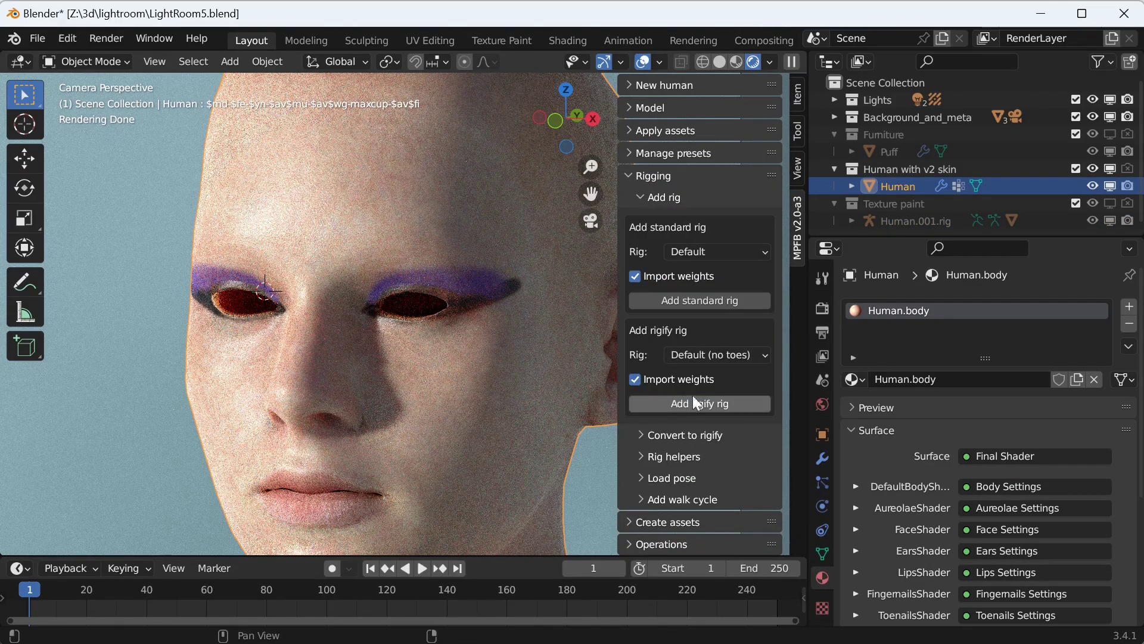
{"action": "left_click", "coordinate": [695, 300]}
Load the High-poly eyes and Eyelashes01 assets onto the human.
{"action": "left_click", "coordinate": [725, 421]}
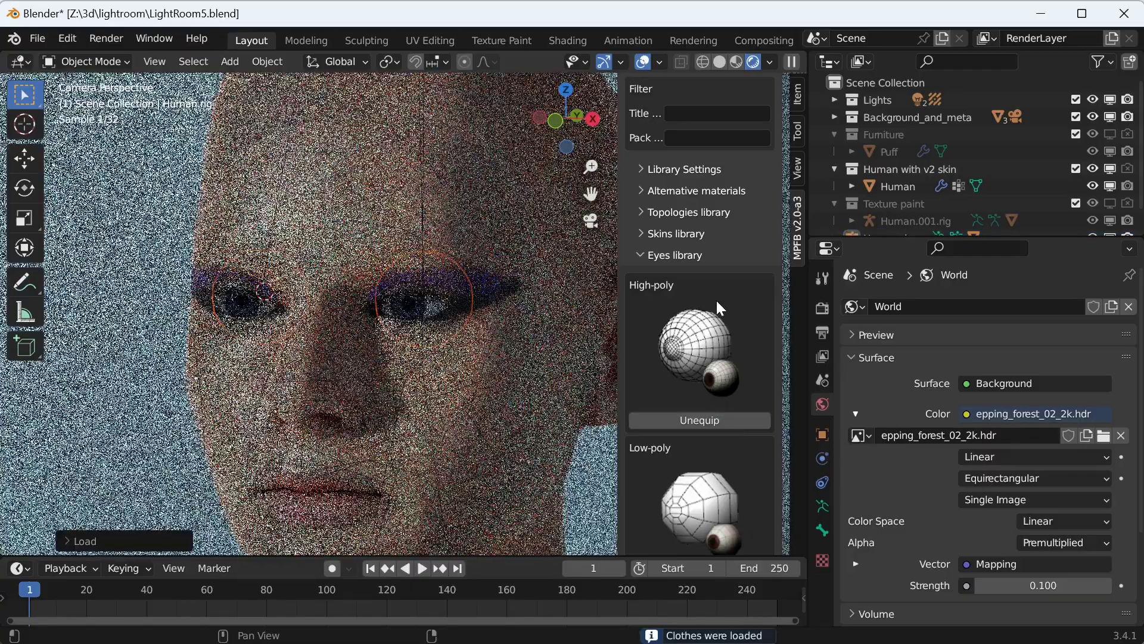
{"action": "left_click", "coordinate": [639, 257]}
{"action": "left_click", "coordinate": [641, 298]}
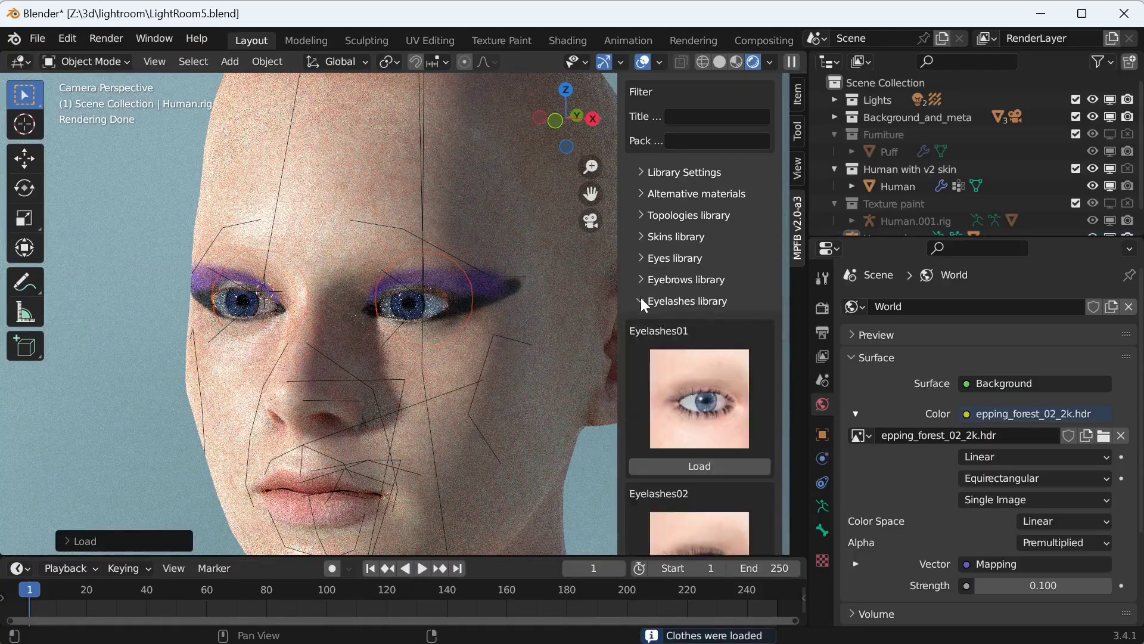
{"action": "left_click", "coordinate": [704, 465]}
Load the Eyebrow001 asset from the eyebrows library onto the human, and select the background object.
{"action": "scroll", "coordinate": [672, 324], "scroll_direction": "down", "scroll_amount": 5}
{"action": "scroll", "coordinate": [635, 129], "scroll_direction": "up", "scroll_amount": 2}
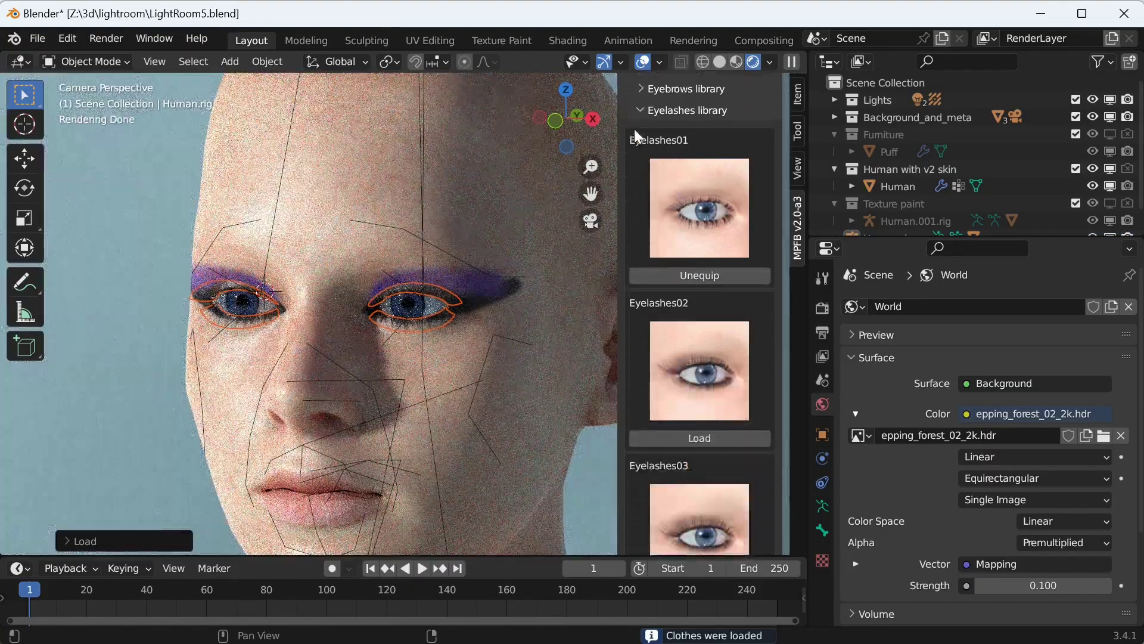
{"action": "left_click", "coordinate": [636, 119]}
{"action": "left_click", "coordinate": [645, 279]}
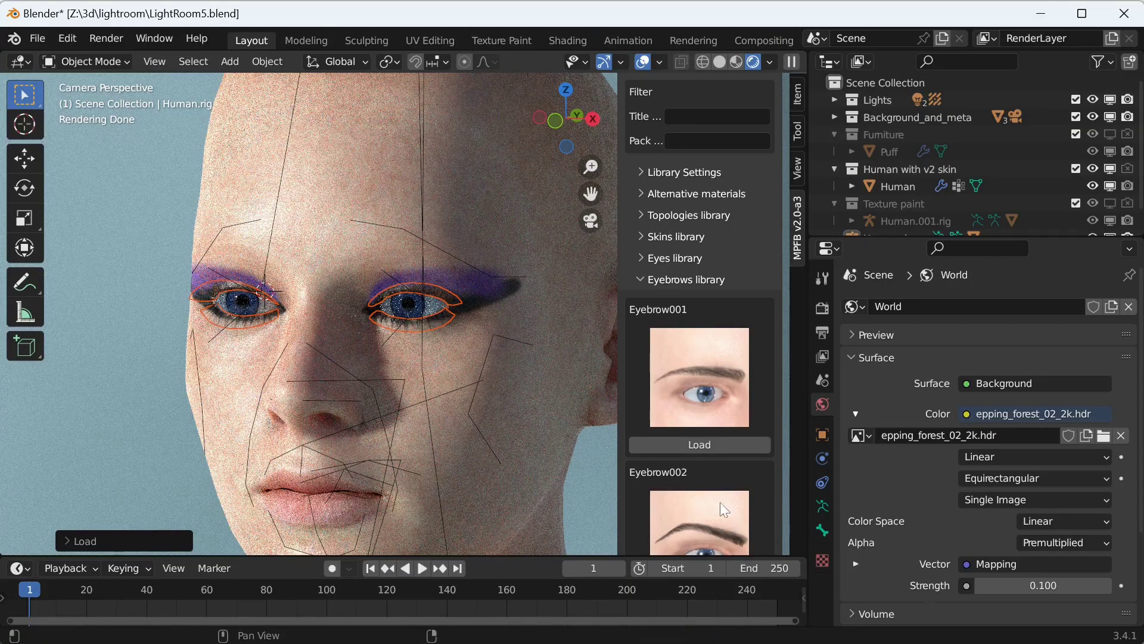
{"action": "left_click", "coordinate": [703, 444]}
{"action": "right_click", "coordinate": [89, 194]}
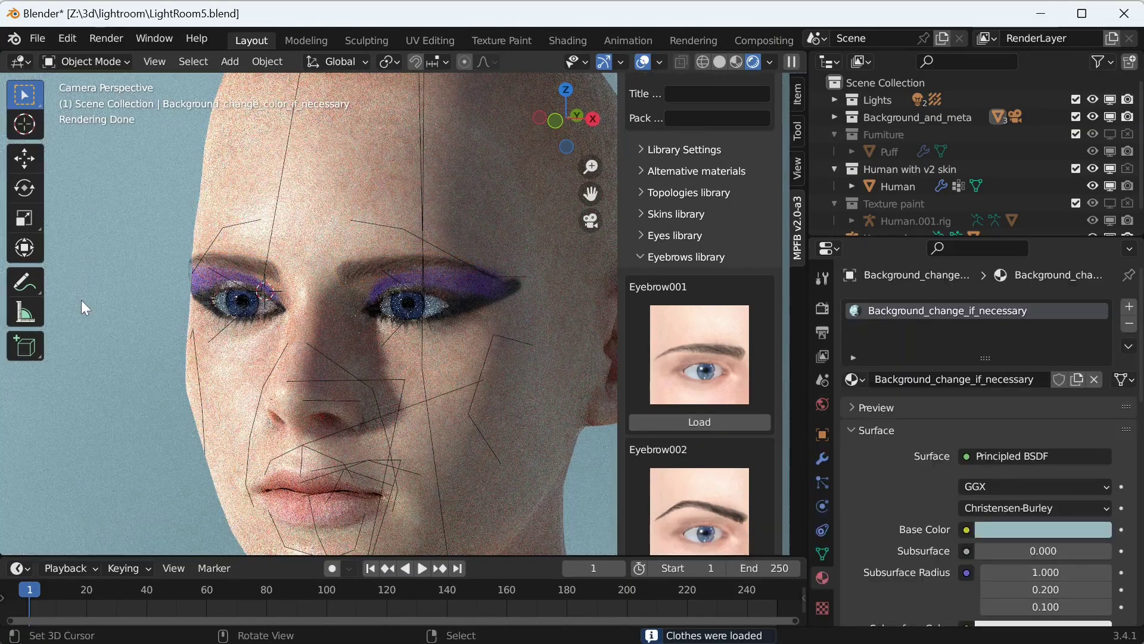
Set the output resolution to 1920 × 1080 px and render the image.
{"action": "left_click", "coordinate": [822, 308]}
{"action": "left_click", "coordinate": [822, 332]}
{"action": "double_click", "coordinate": [1046, 329]}
{"action": "key", "text": "Tab"}
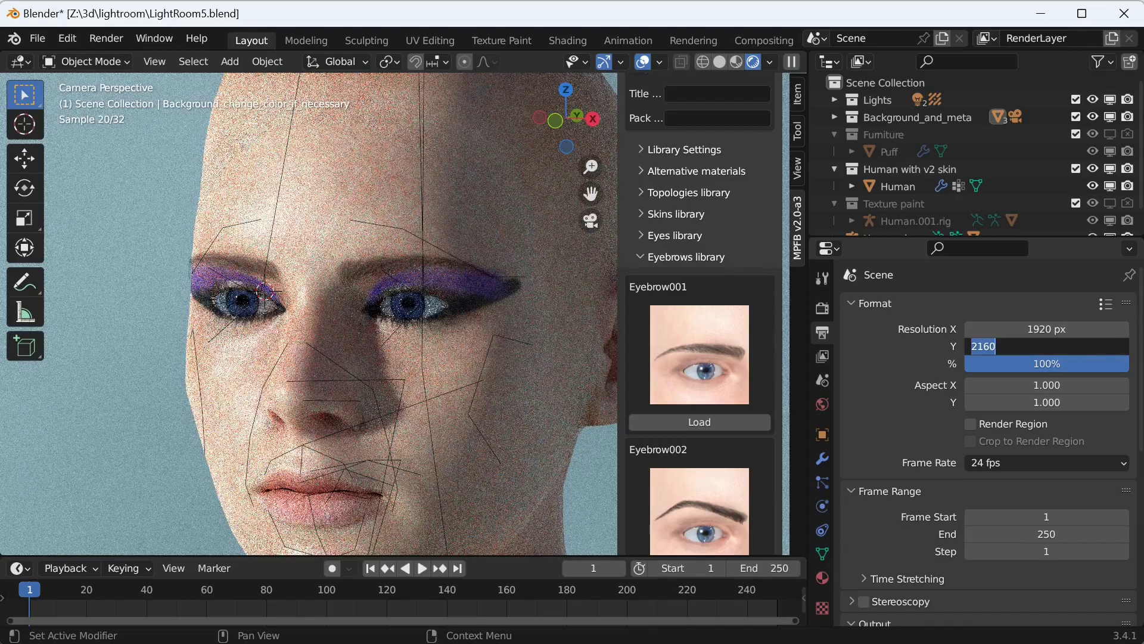
{"action": "type", "text": "1080"}
{"action": "key", "text": "Return"}
{"action": "key", "text": "F12"}
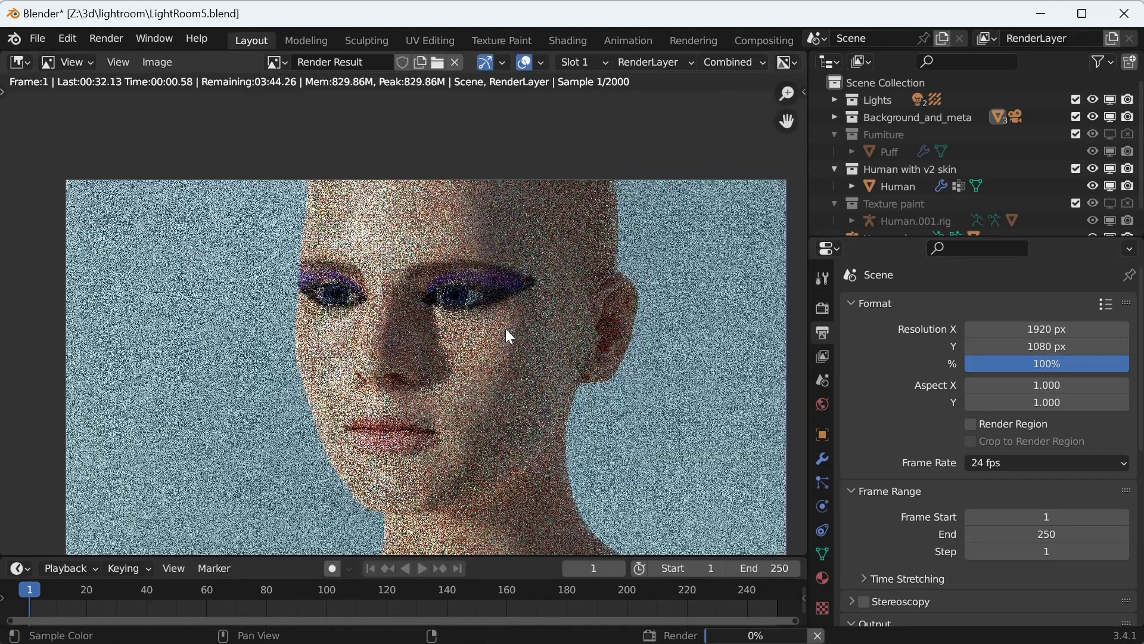